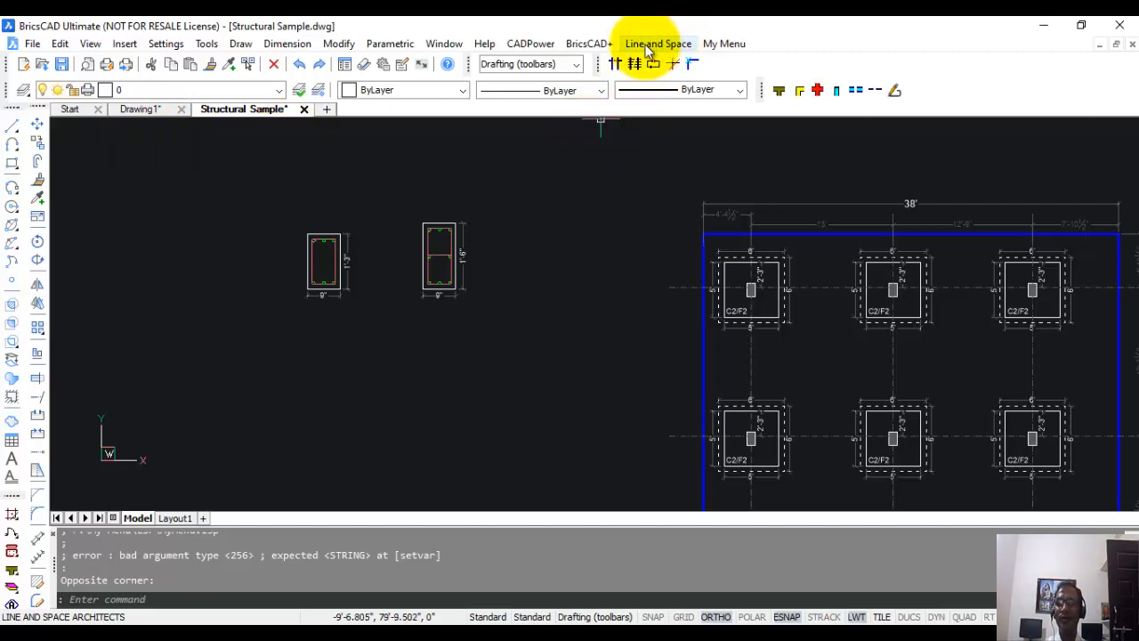
# Show the RCC Utilities toolbar and place it at the upper-left of the drawing area.
pyautogui.click(657, 45)
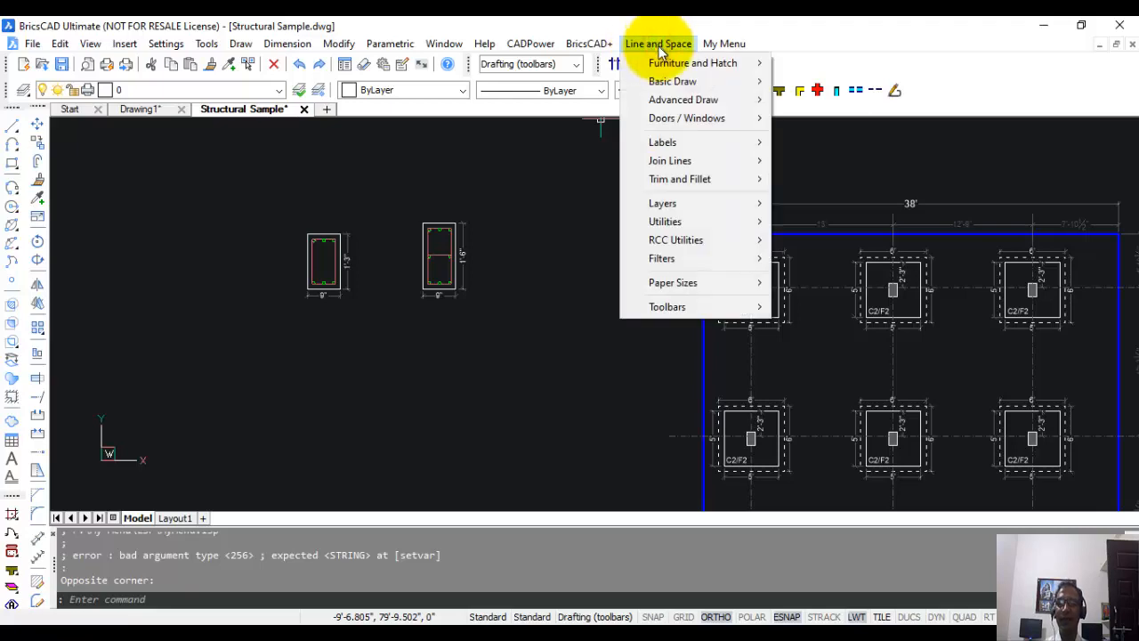
pyautogui.moveTo(707, 241)
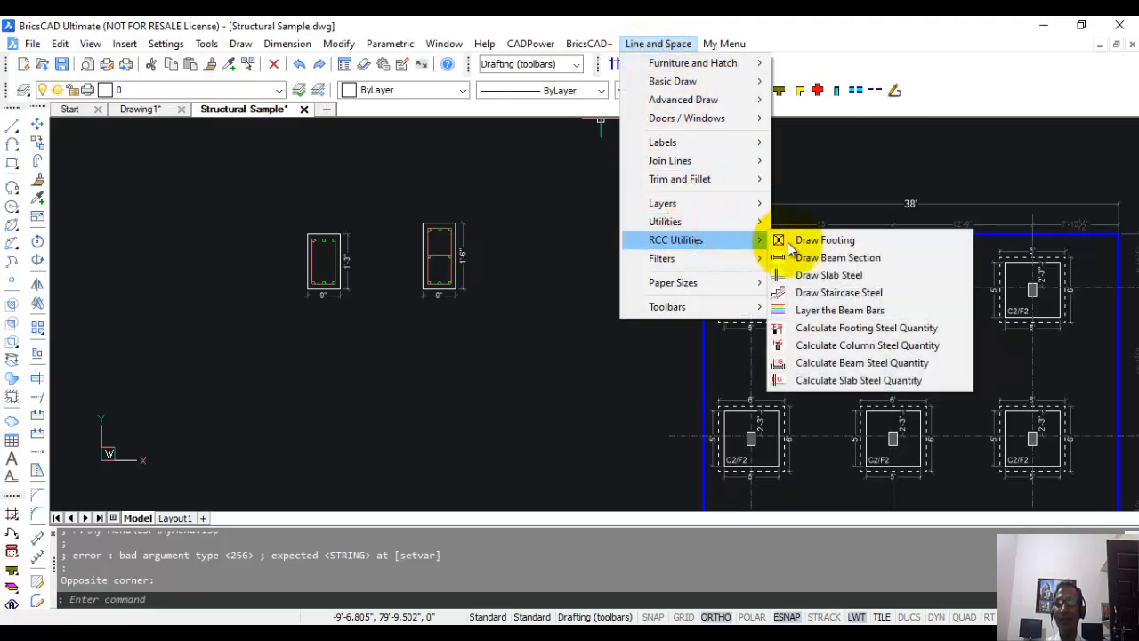
pyautogui.moveTo(738, 306)
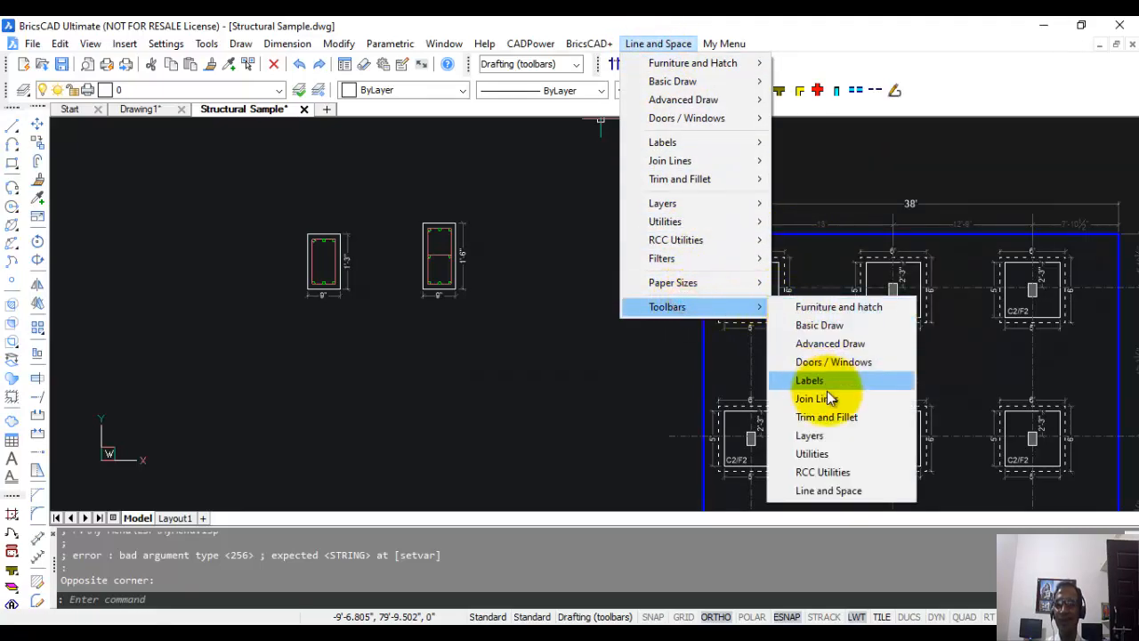
pyautogui.click(831, 475)
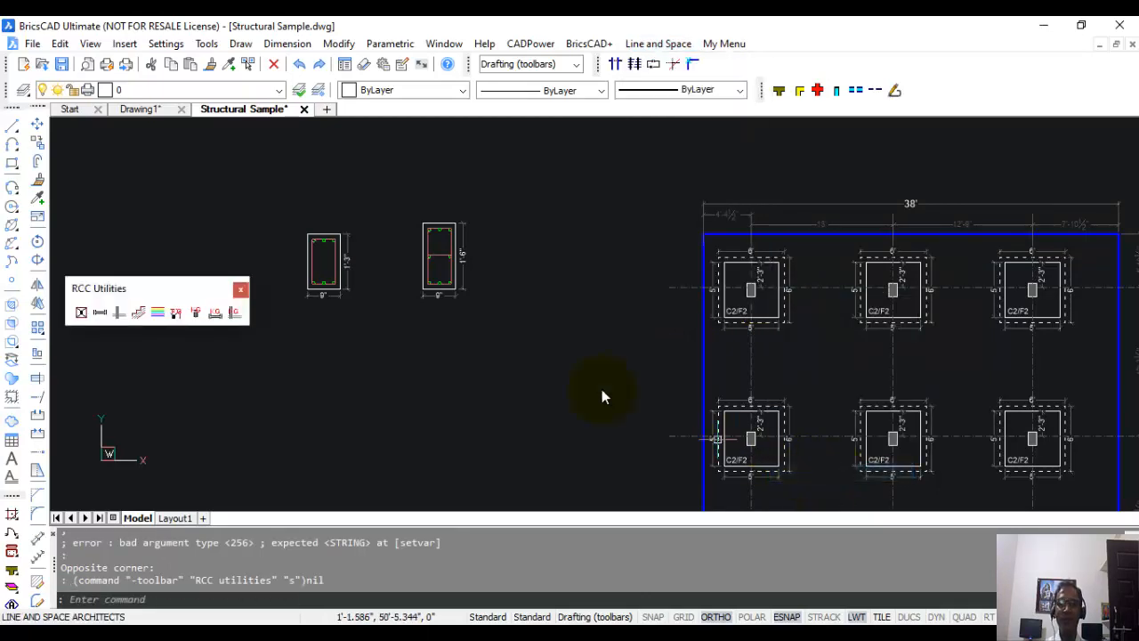
pyautogui.moveTo(152, 289); pyautogui.dragTo(163, 138)
# Draw a detailed footing 6'-0" by 6'-0" named C1/F1 around the upper-left column of the lower column plan.
pyautogui.scroll(-5, 495, 249)
pyautogui.moveTo(496, 249); pyautogui.dragTo(432, 191, button='middle')
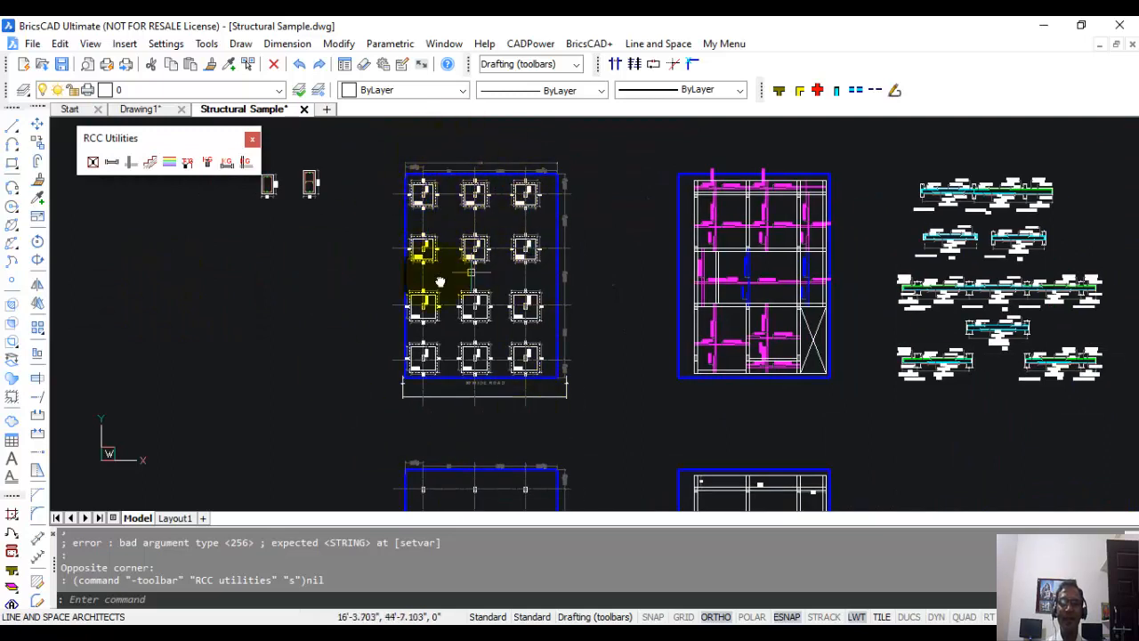
pyautogui.click(93, 165)
pyautogui.moveTo(358, 420); pyautogui.dragTo(376, 214, button='middle')
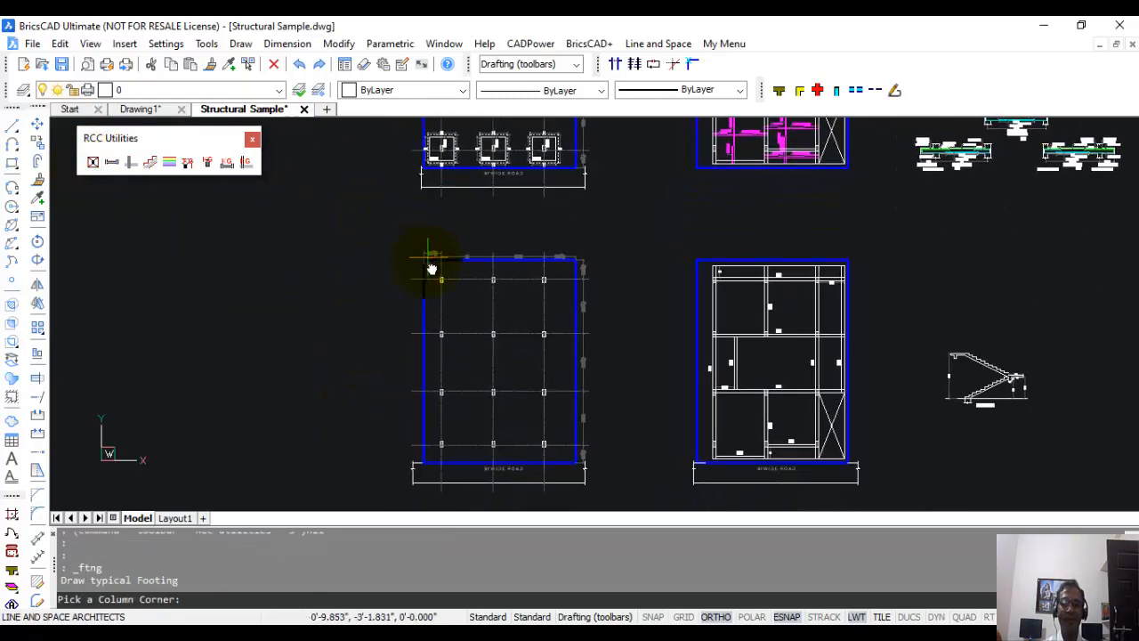
pyautogui.scroll(5, 431, 268)
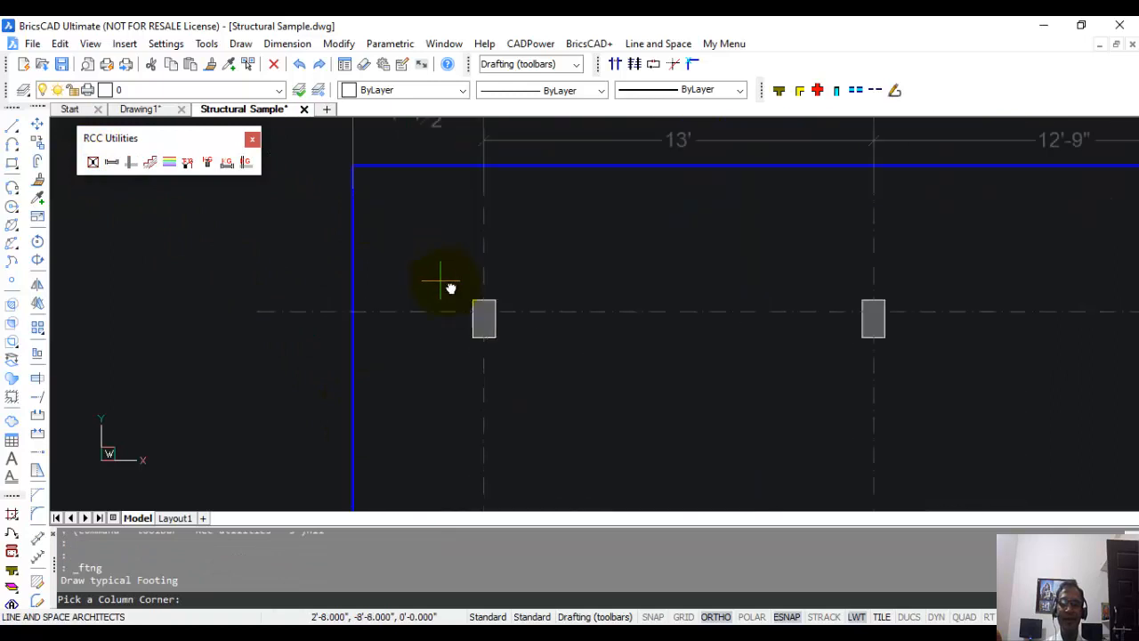
pyautogui.click(473, 337)
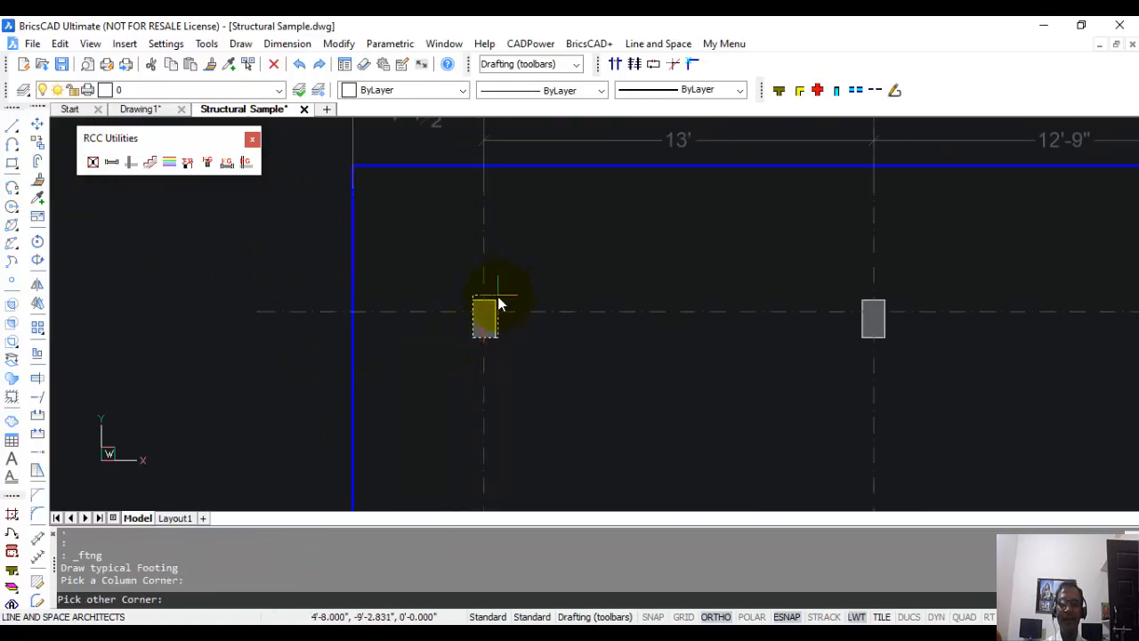
pyautogui.click(496, 305)
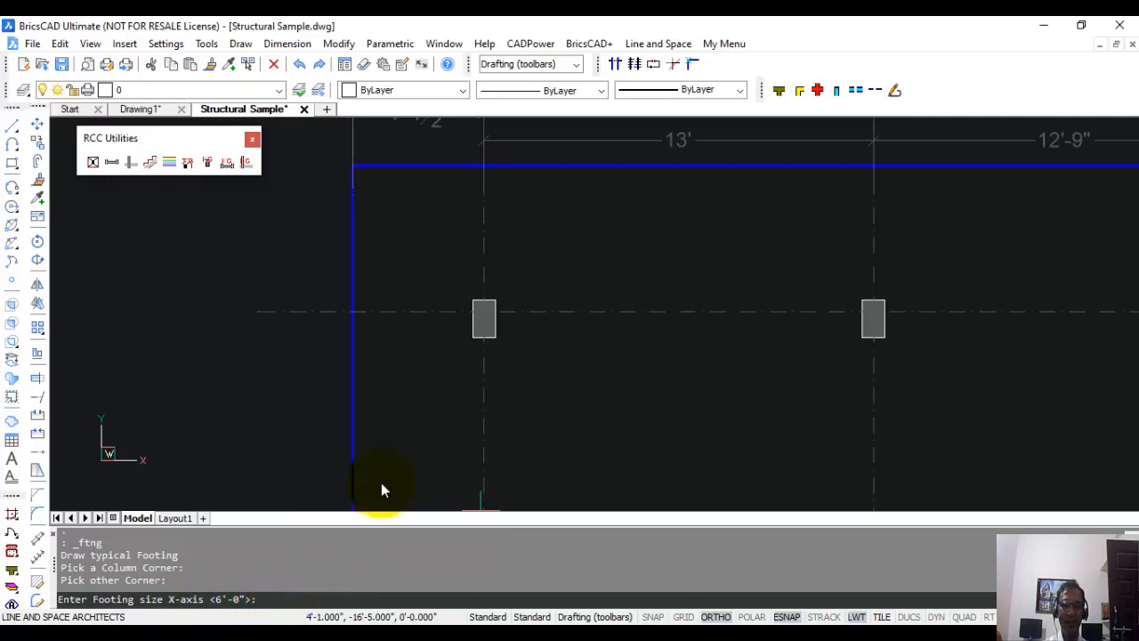
pyautogui.press('Return')
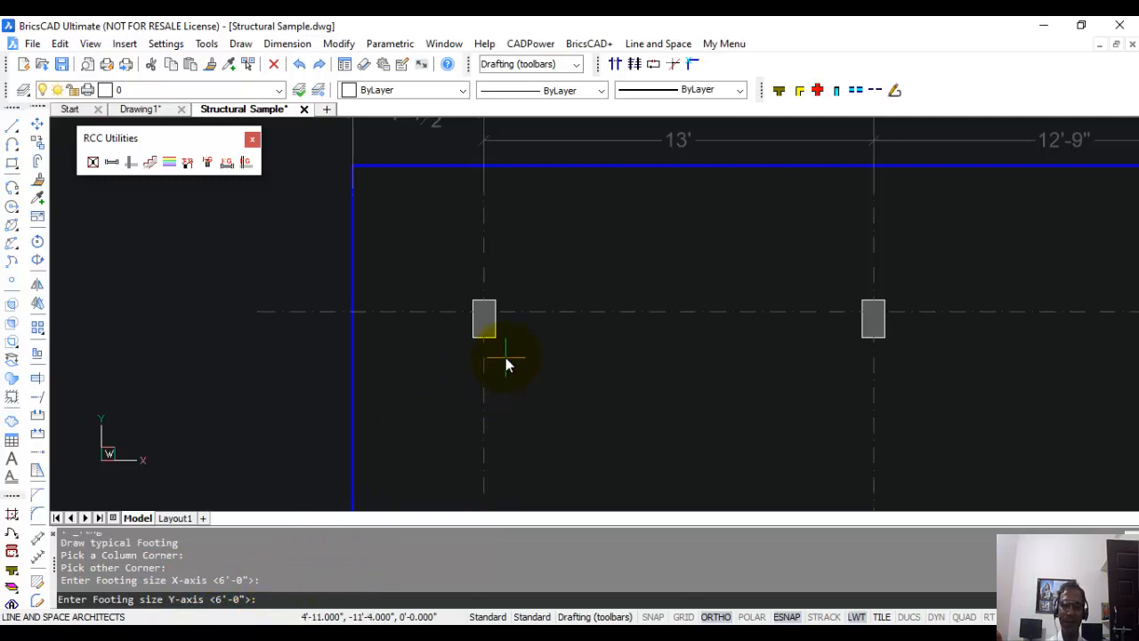
pyautogui.press('Return')
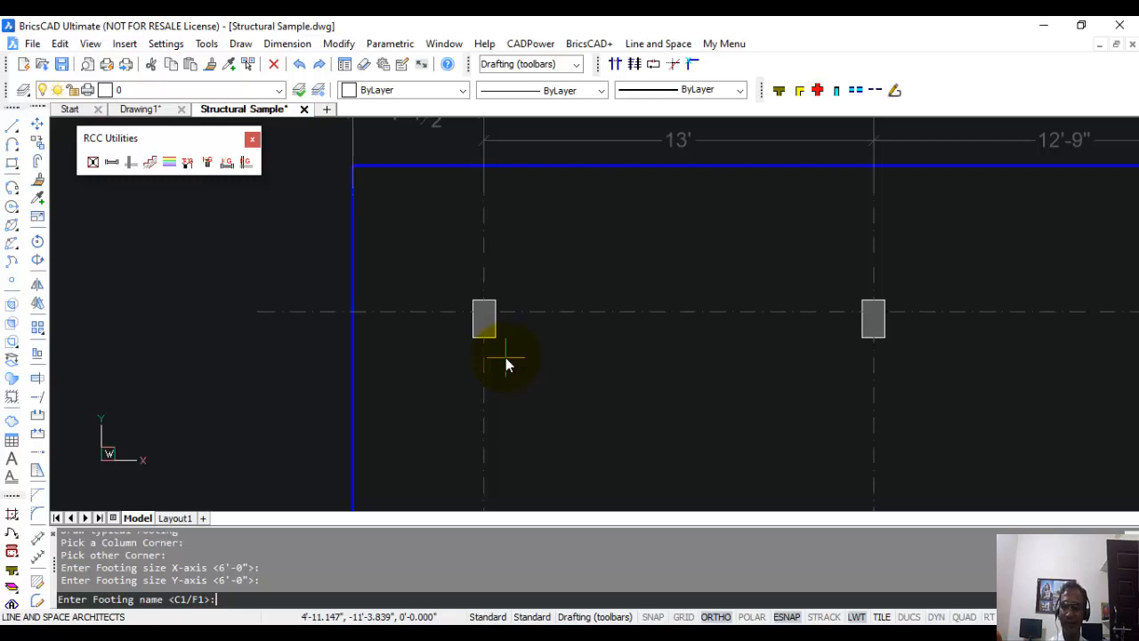
pyautogui.press('Return')
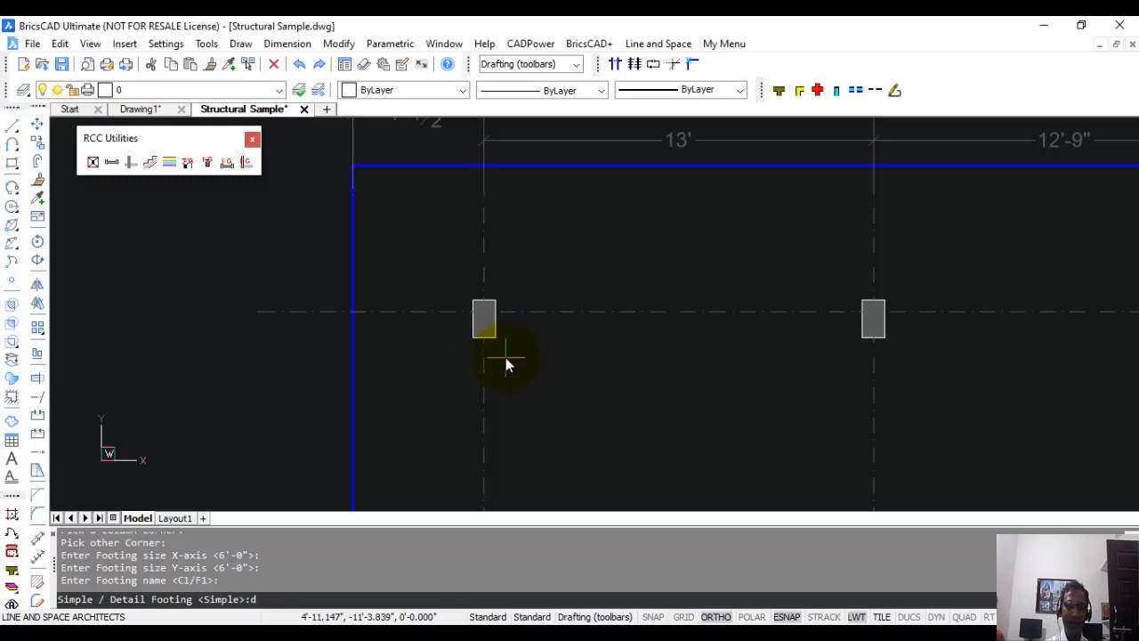
pyautogui.press('Return')
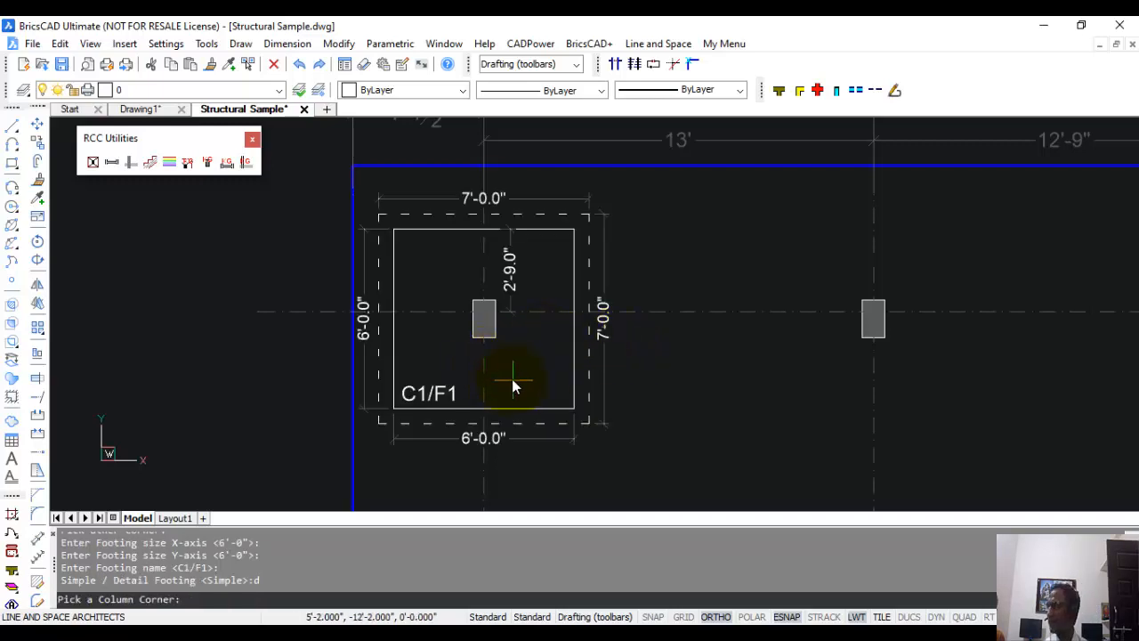
pyautogui.press('Escape')
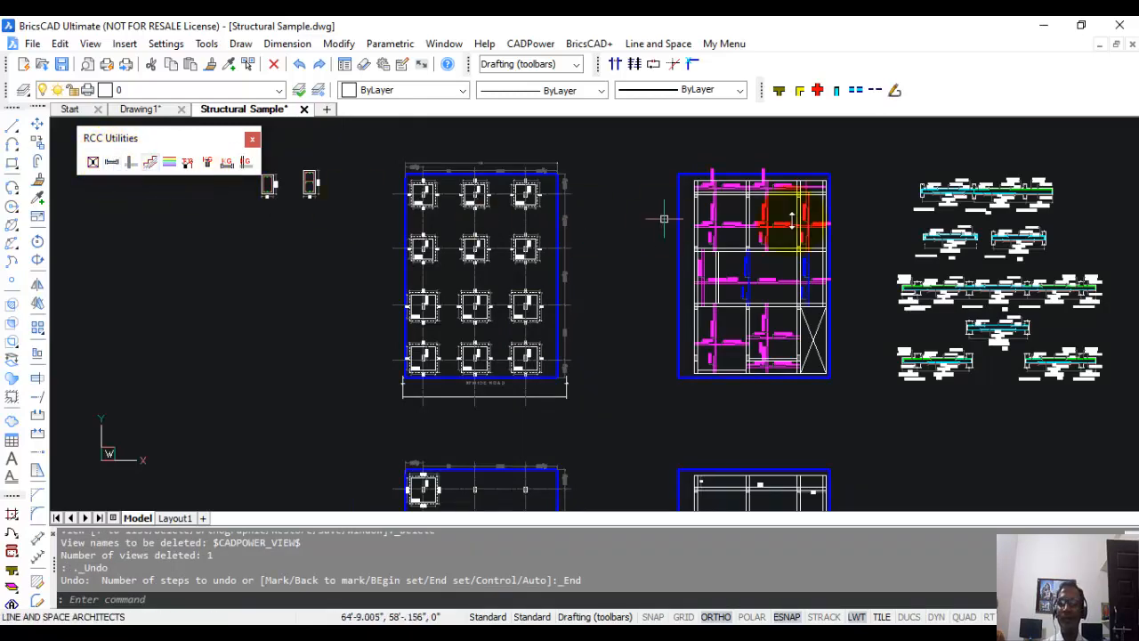
# Define a simply supported span in Draw Beam Sections by picking the left and right supports of the lowest SB2 beam on the plan.
pyautogui.scroll(5, 970, 222)
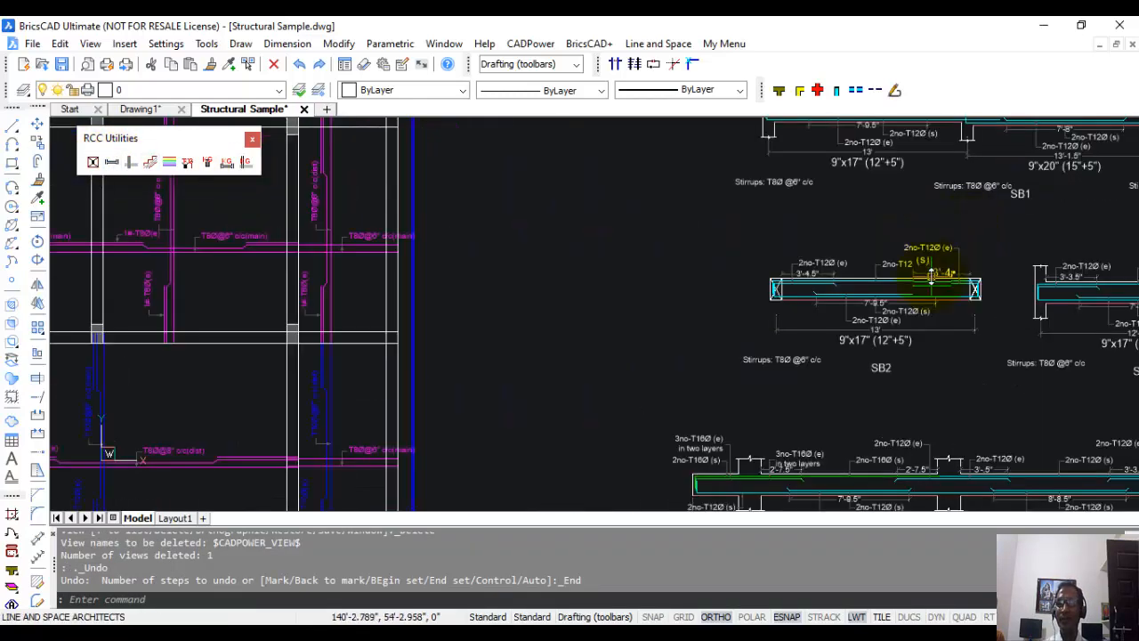
pyautogui.scroll(4, 899, 276)
pyautogui.scroll(-2, 872, 289)
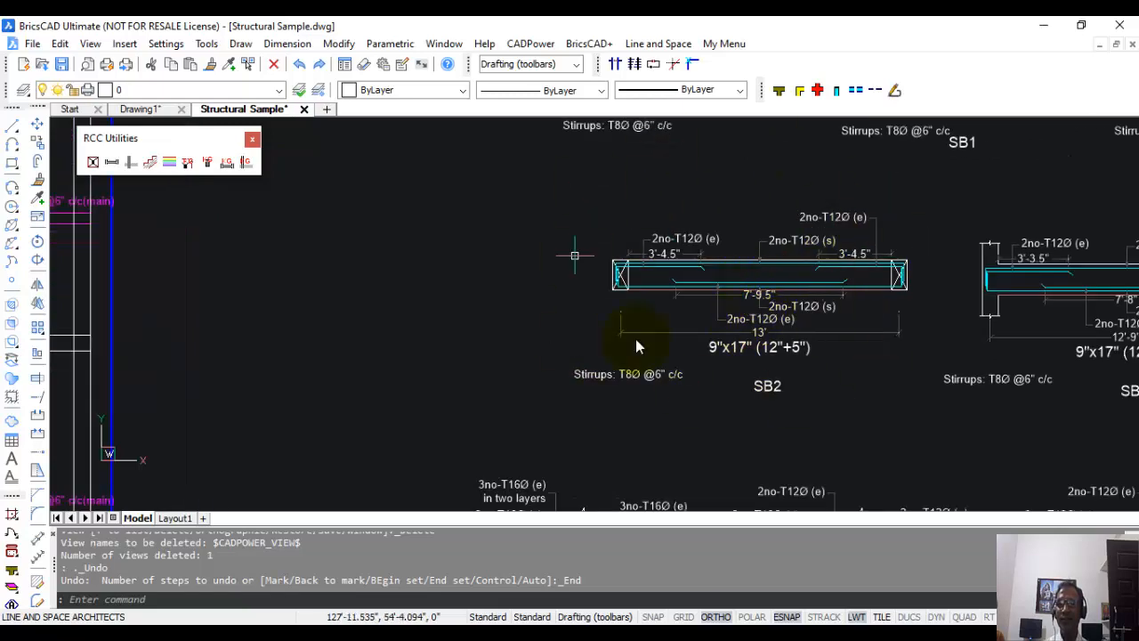
pyautogui.click(111, 162)
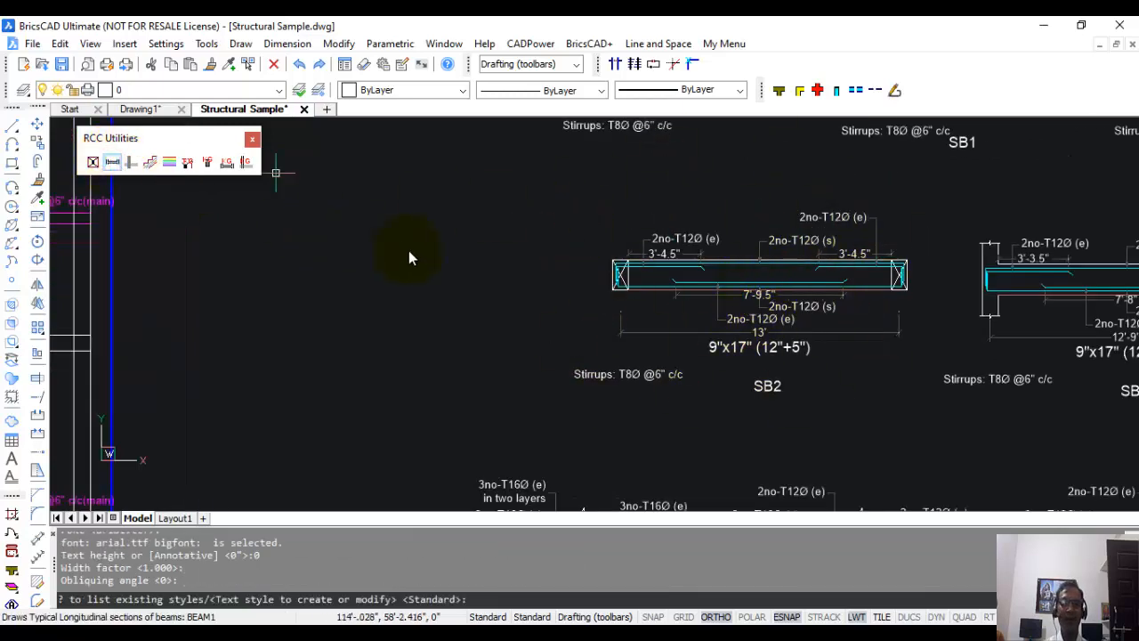
pyautogui.click(684, 283)
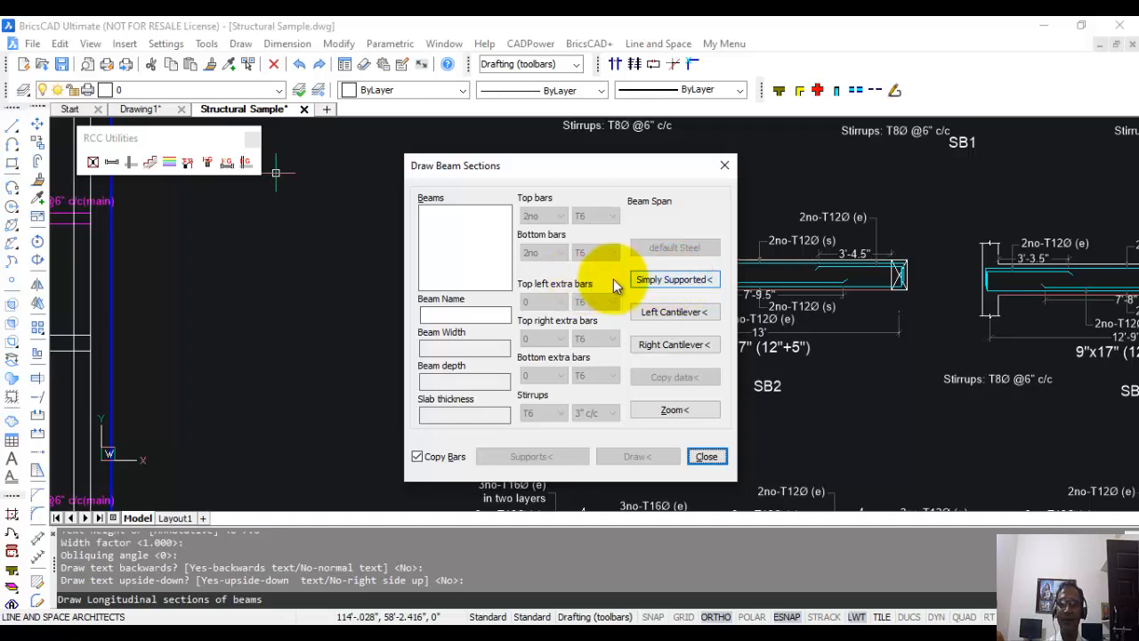
pyautogui.click(697, 283)
pyautogui.scroll(-5, 686, 302)
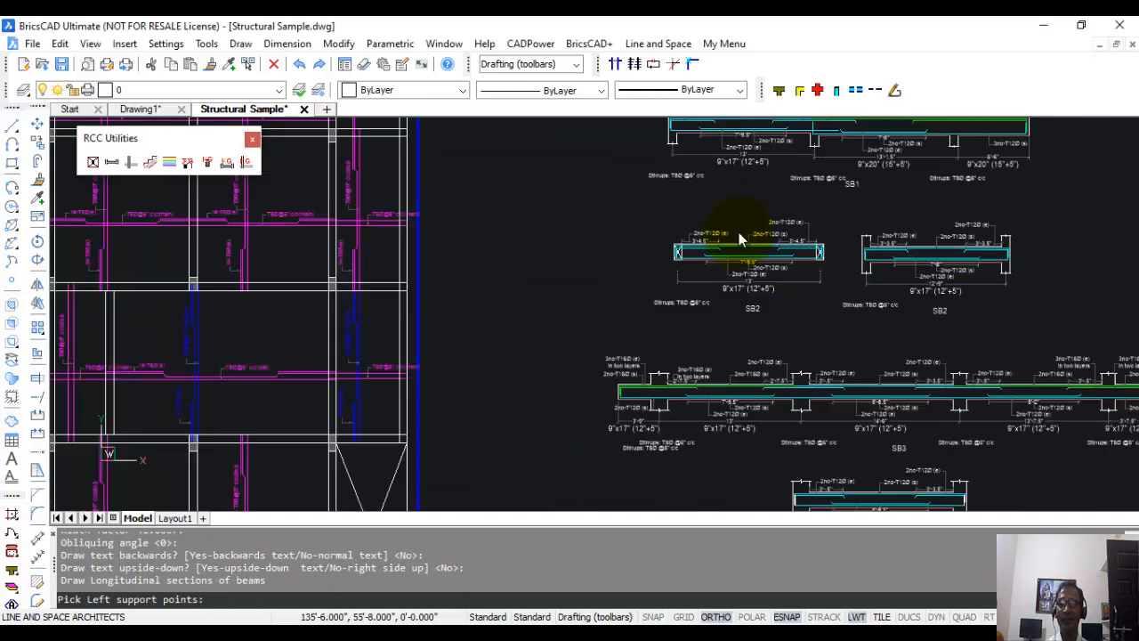
pyautogui.scroll(5, 679, 314)
pyautogui.moveTo(616, 299); pyautogui.dragTo(414, 343, button='middle')
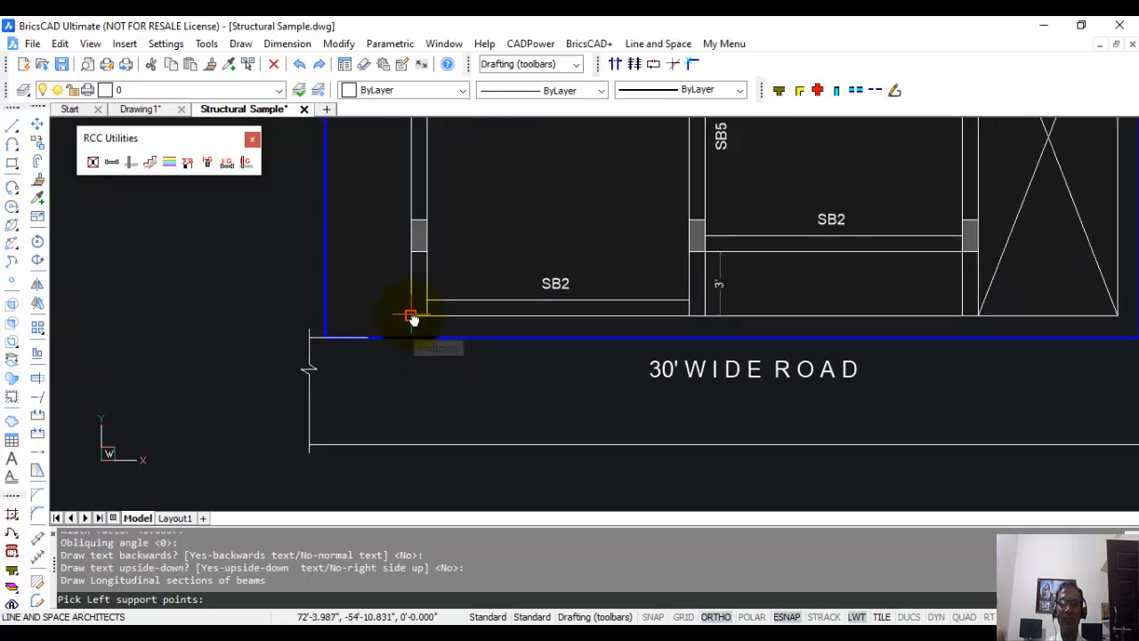
pyautogui.click(412, 319)
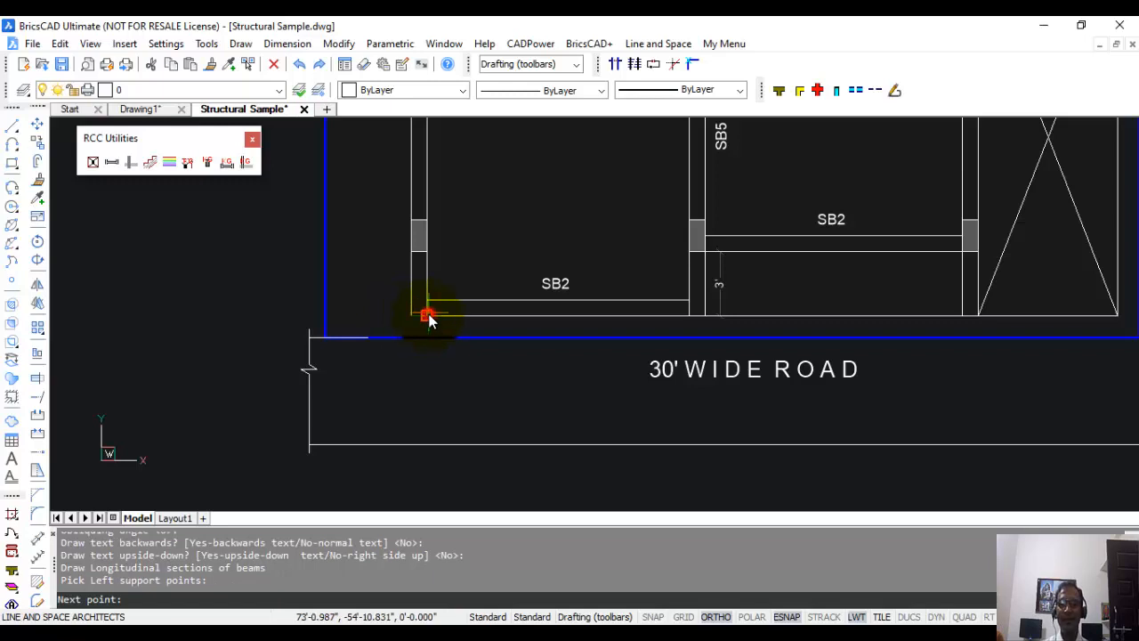
pyautogui.click(428, 317)
pyautogui.click(689, 315)
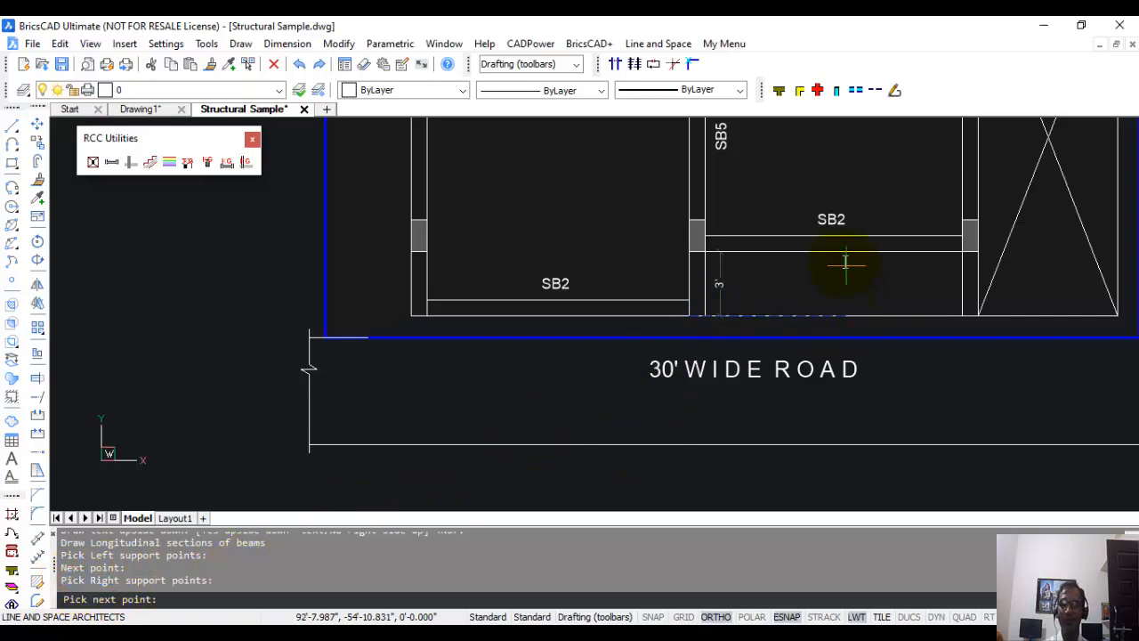
pyautogui.click(704, 314)
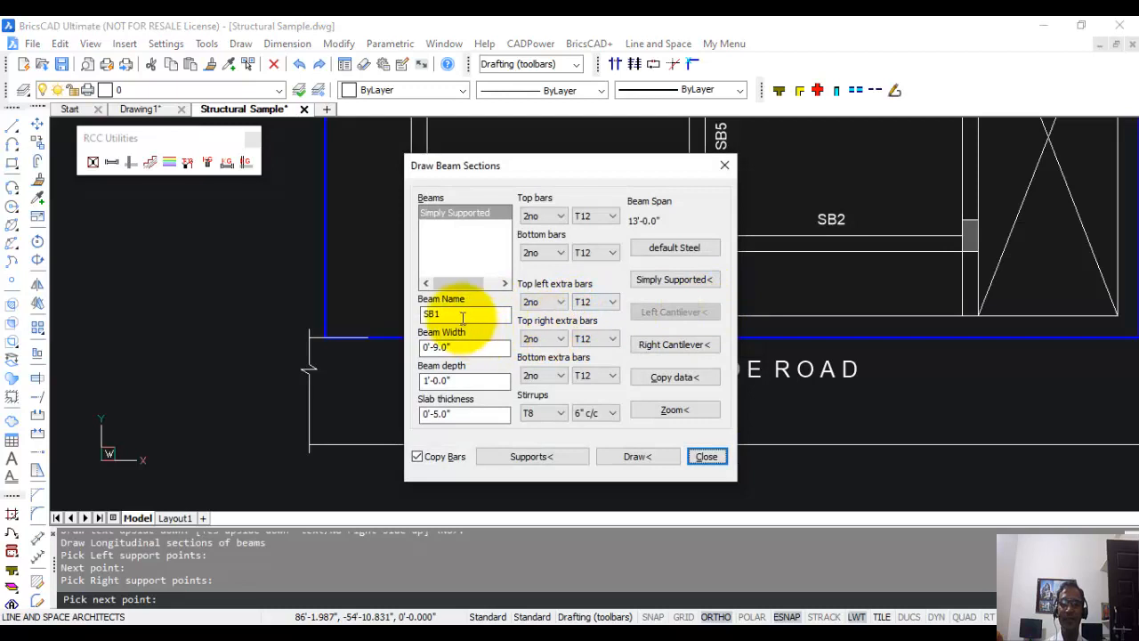
# Name the simply supported beam SB2 and review its width, depth and slab thickness.
pyautogui.click(451, 214)
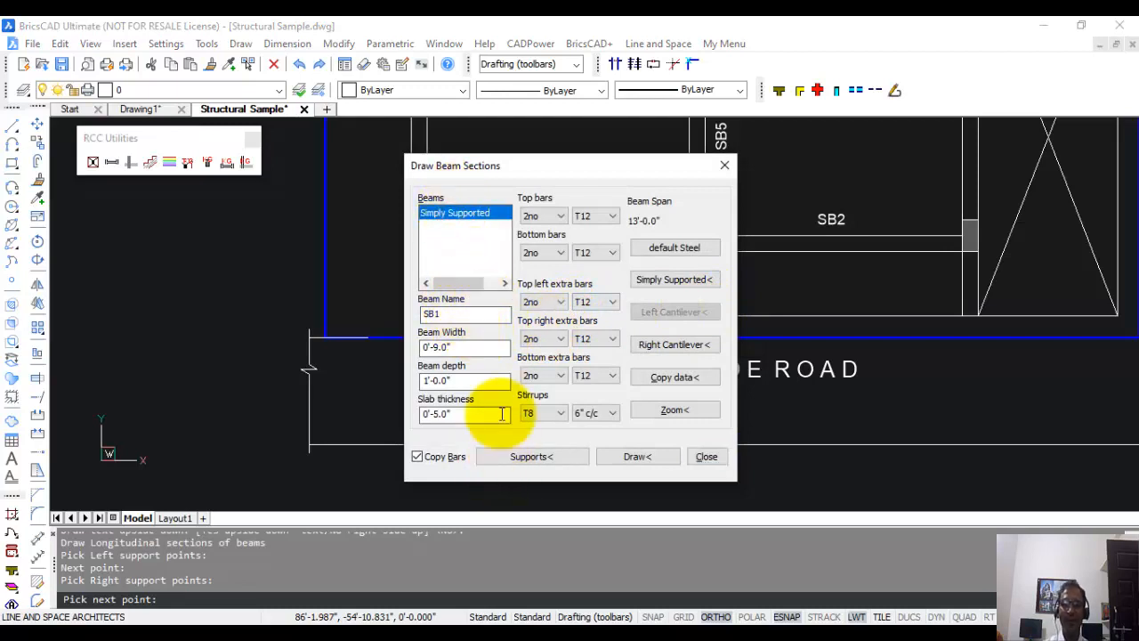
pyautogui.moveTo(462, 315); pyautogui.dragTo(399, 316)
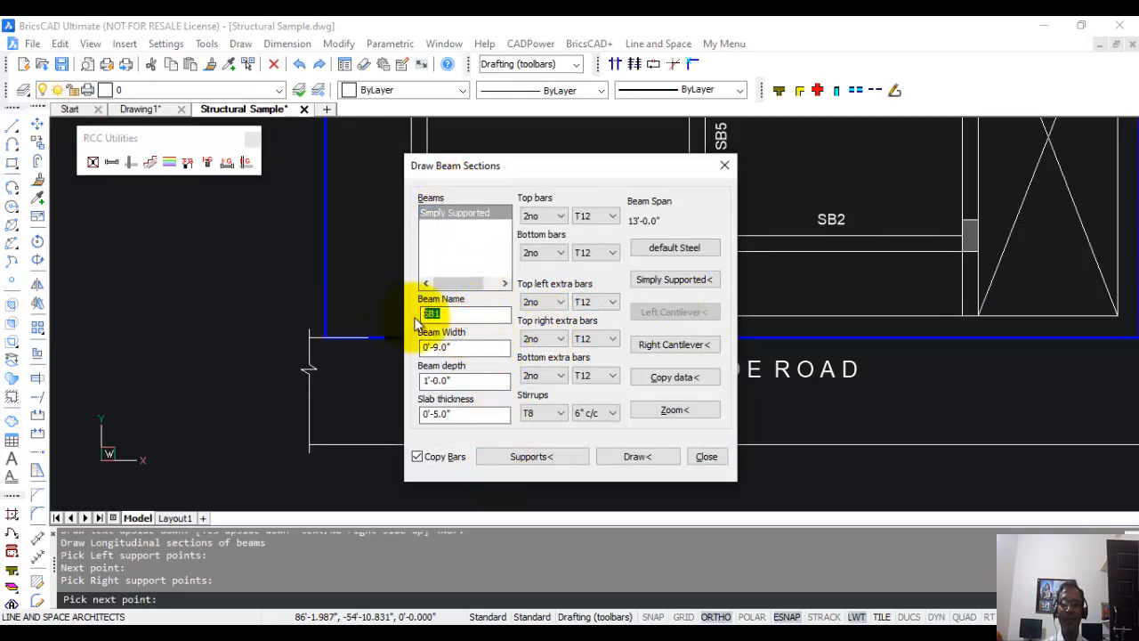
pyautogui.click(459, 313)
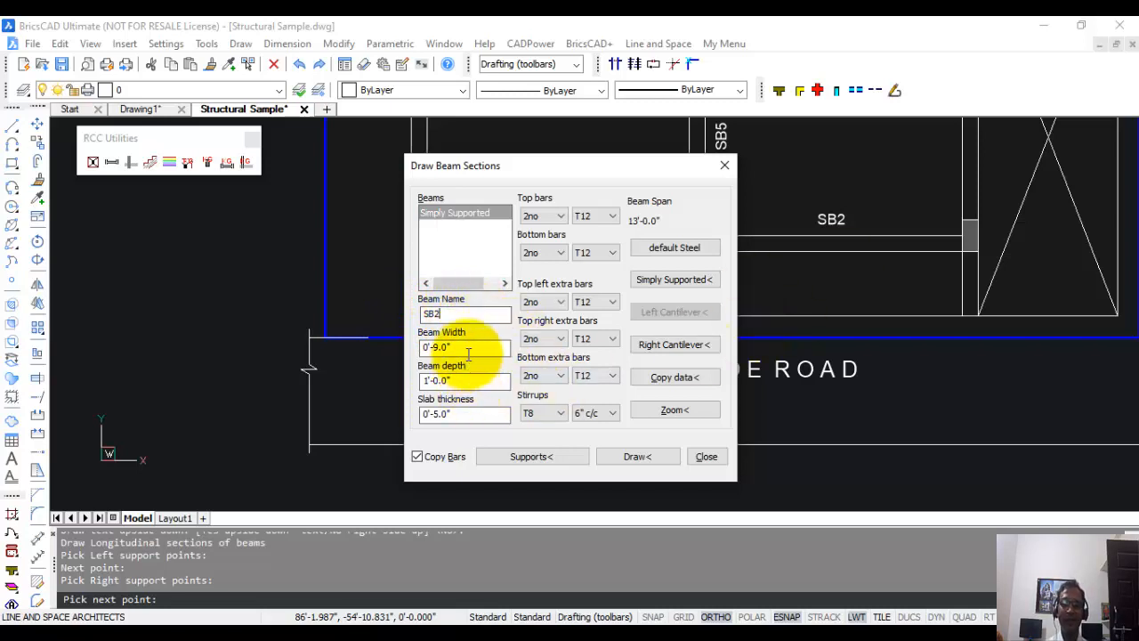
pyautogui.click(468, 346)
pyautogui.click(464, 380)
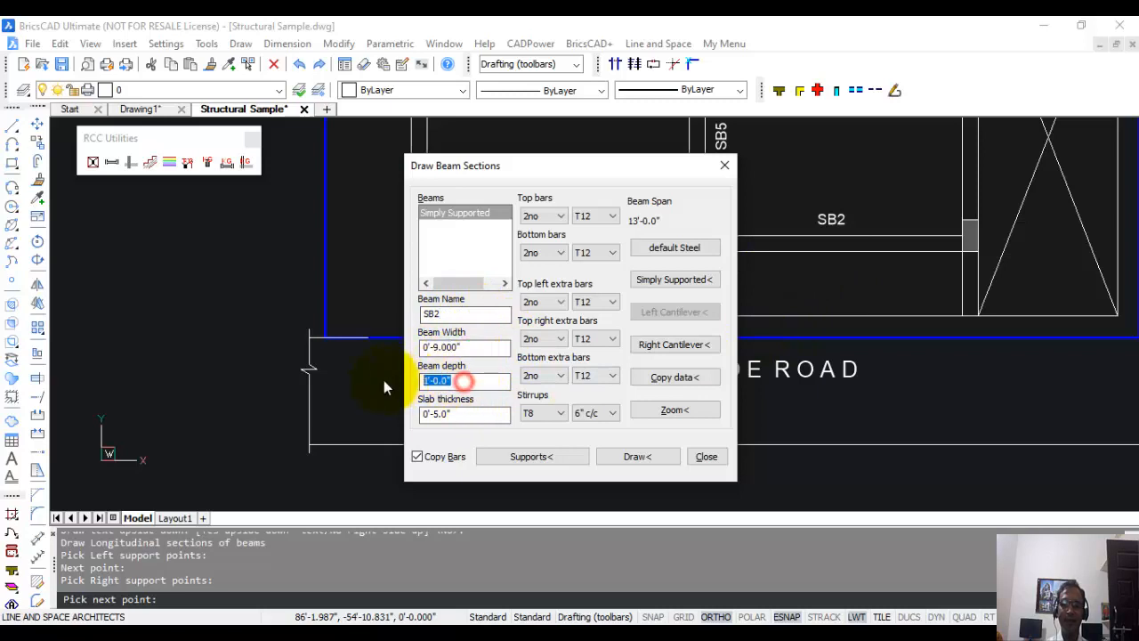
pyautogui.click(461, 415)
pyautogui.click(485, 413)
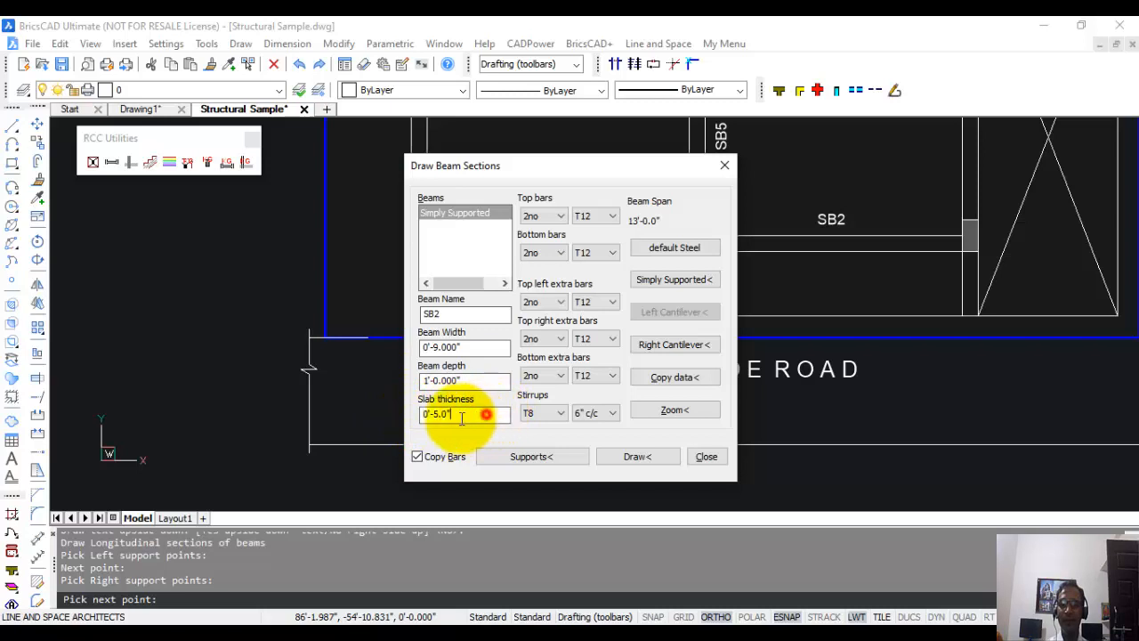
pyautogui.moveTo(486, 413); pyautogui.dragTo(391, 418)
pyautogui.click(477, 411)
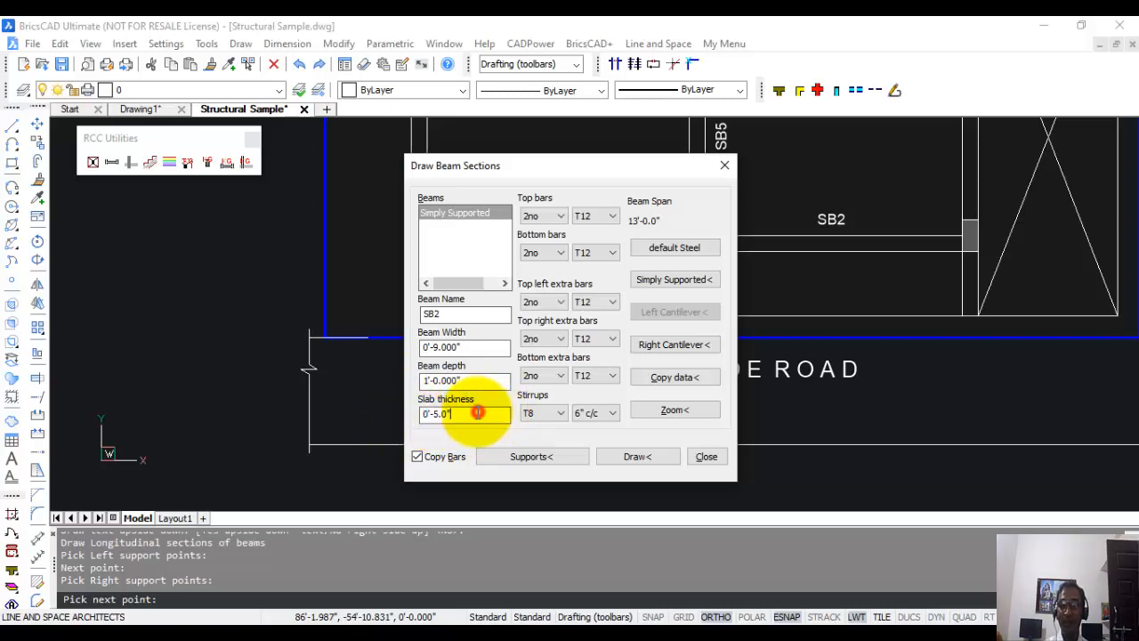
pyautogui.moveTo(478, 411); pyautogui.dragTo(414, 420)
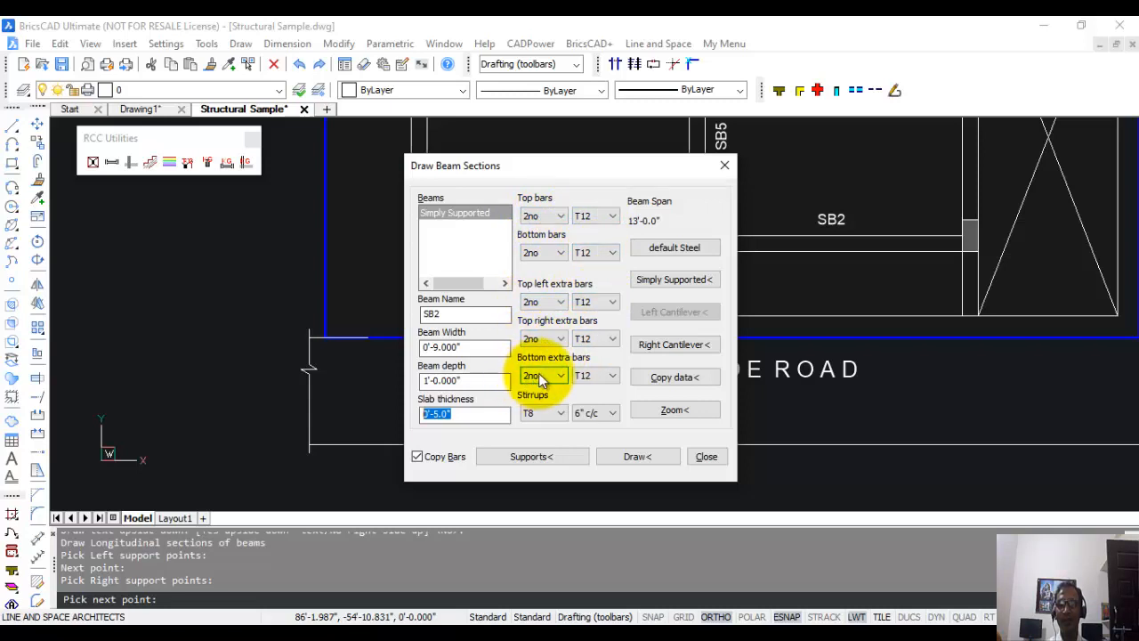
# Try T16 bars for the top and bottom reinforcement of beam SB2 and check the diameter options for its top left extra bars.
pyautogui.click(613, 216)
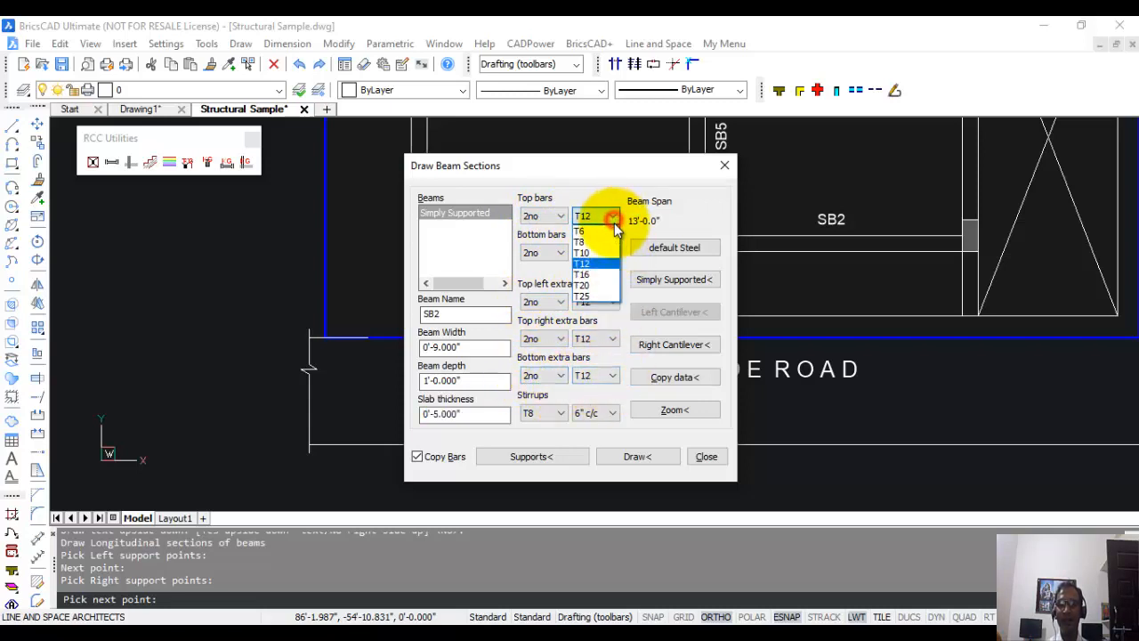
pyautogui.click(605, 279)
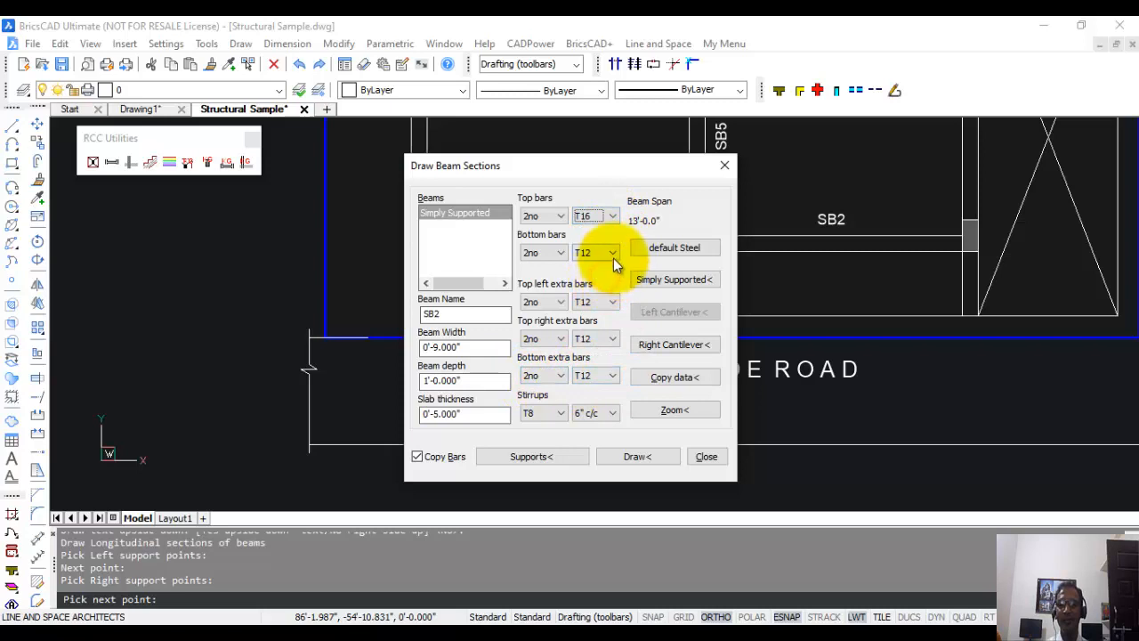
pyautogui.click(613, 253)
pyautogui.click(618, 309)
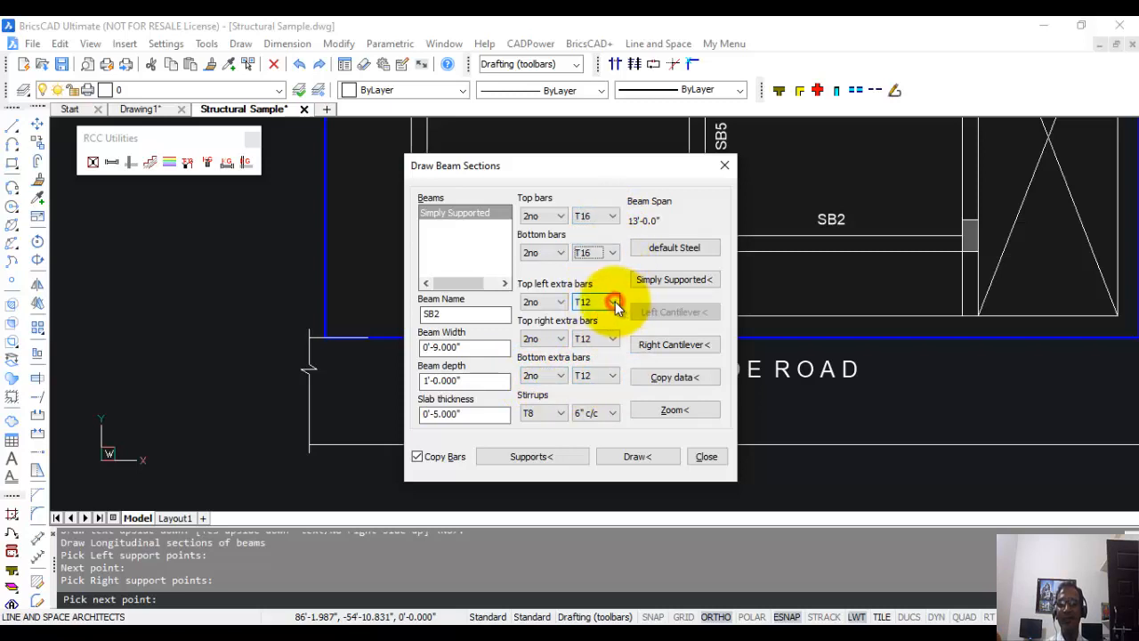
pyautogui.click(614, 303)
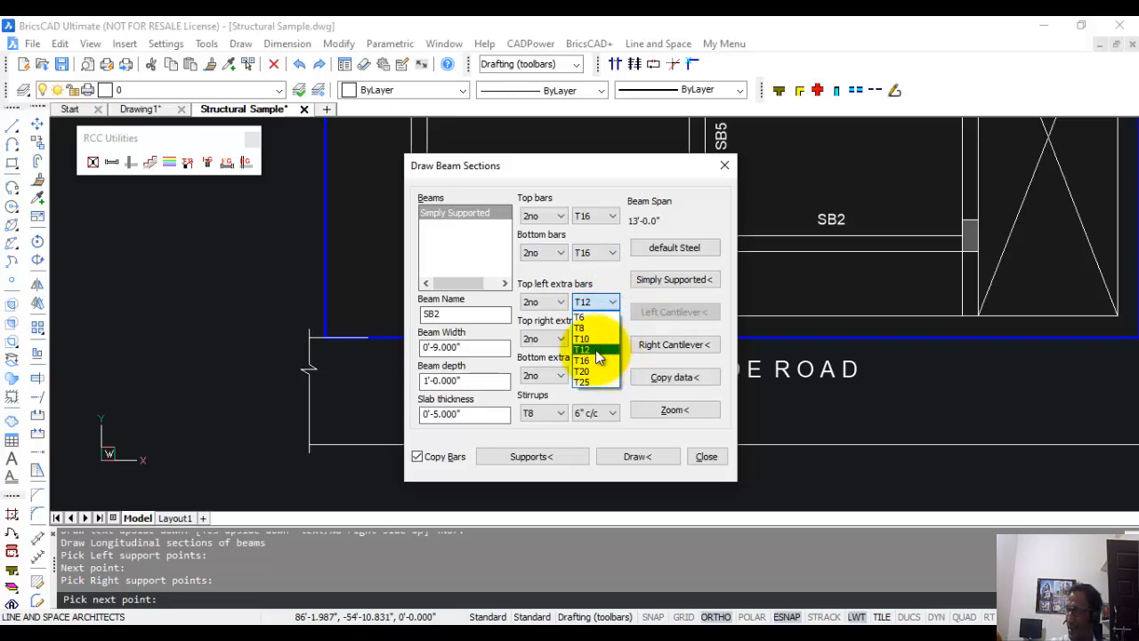
# Return the top and bottom bars of beam SB2 to T12.
pyautogui.click(612, 216)
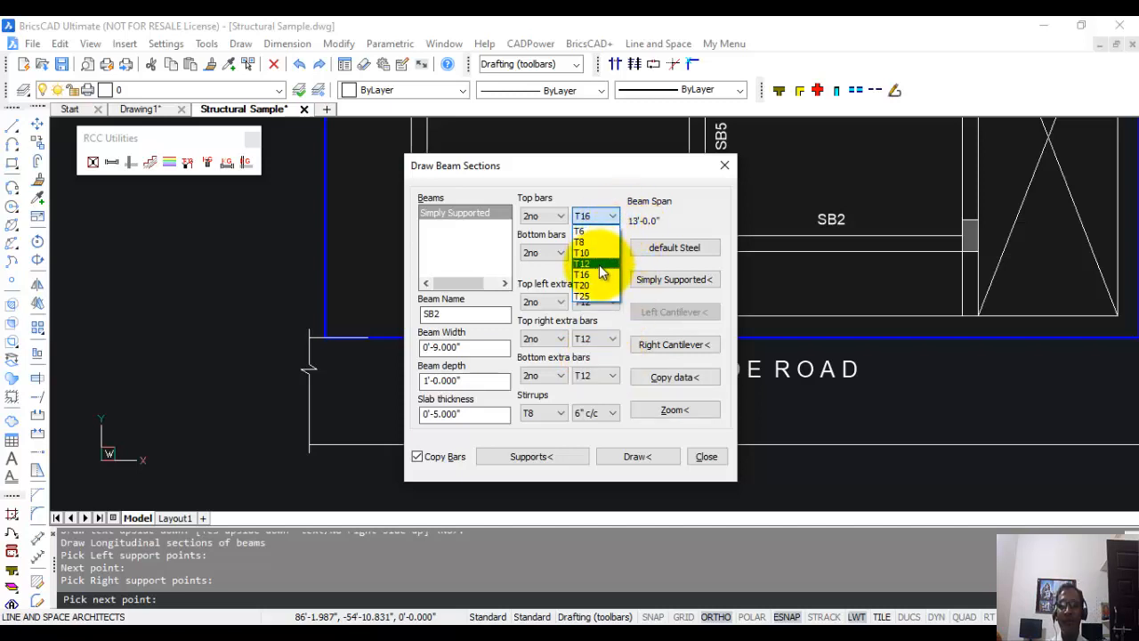
pyautogui.click(608, 264)
pyautogui.click(613, 253)
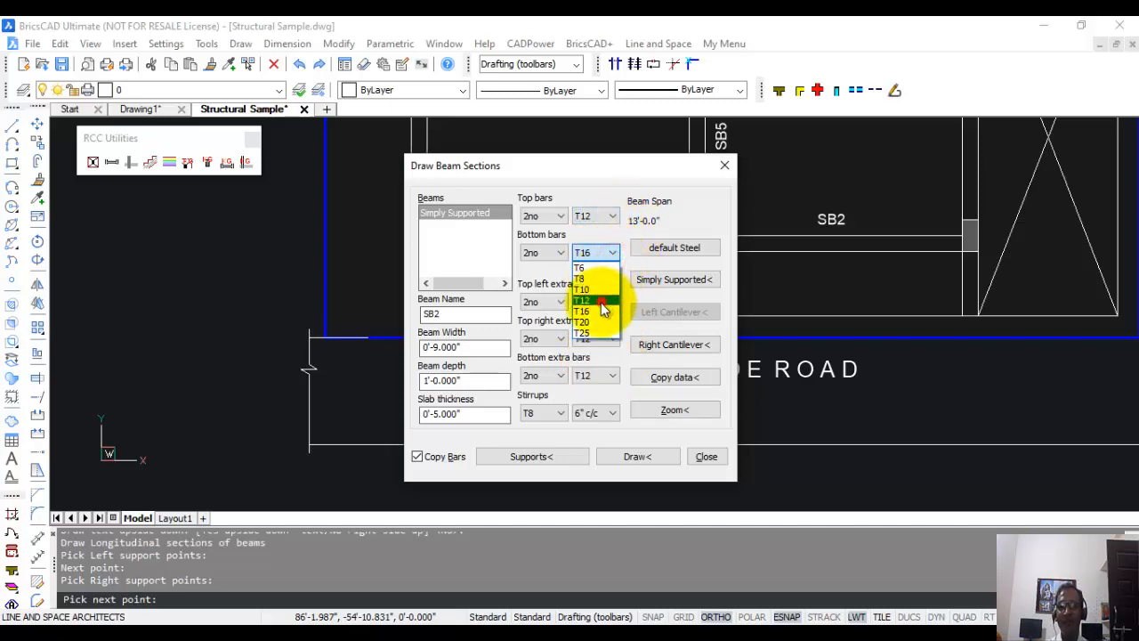
pyautogui.click(610, 301)
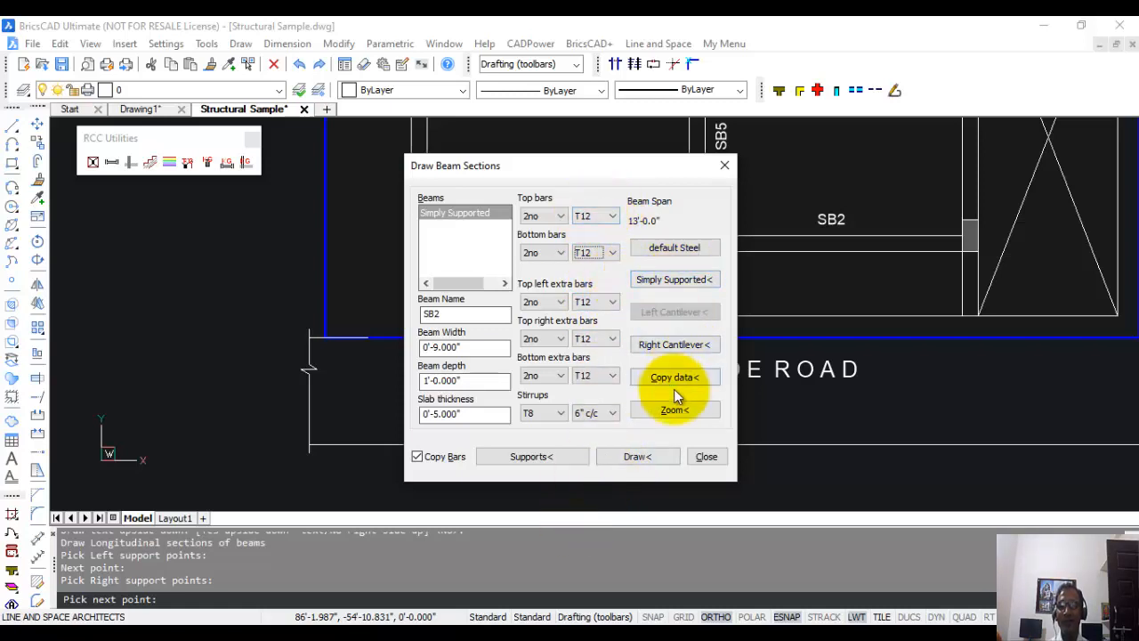
# Draw the longitudinal section of beam SB2 in the empty area below the 30' wide road of the beam plan.
pyautogui.click(622, 455)
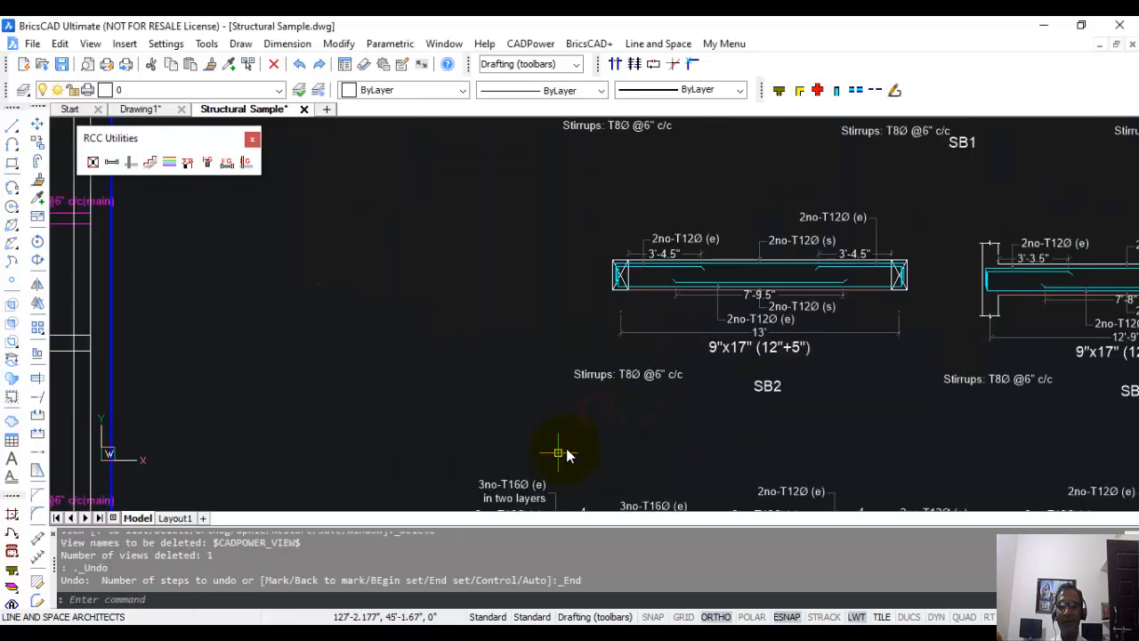
pyautogui.scroll(6, 752, 418)
pyautogui.scroll(-1, 783, 437)
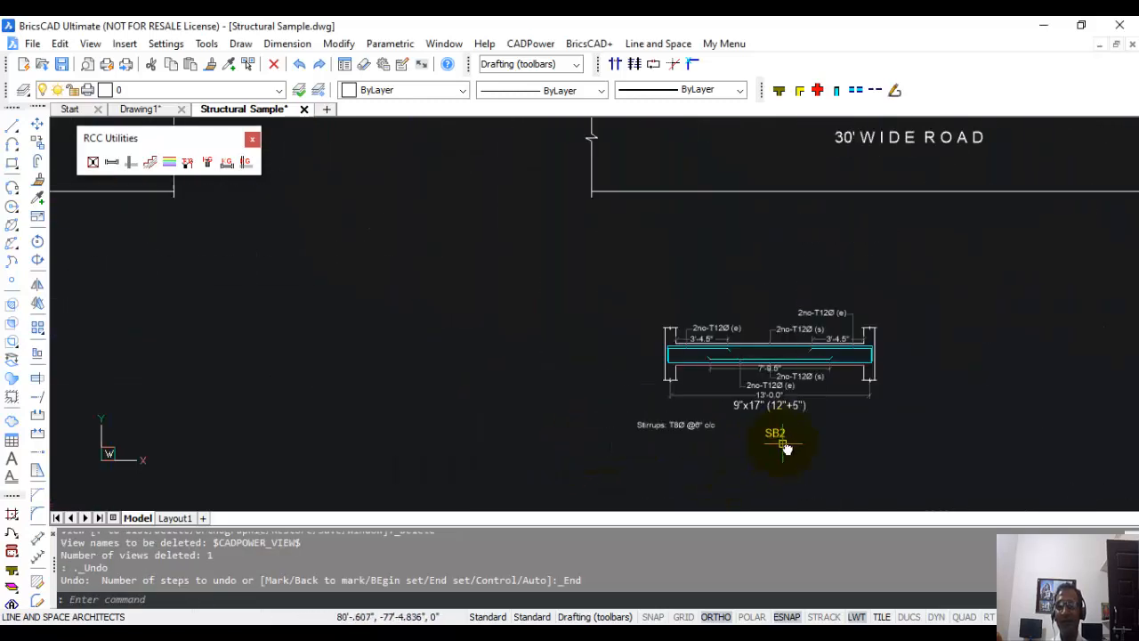
# Define another simply supported span in Draw Beam Sections by picking both supports of the lowest SB2 beam on the plan.
pyautogui.moveTo(850, 371)
pyautogui.mouseDown(button='middle')
pyautogui.moveTo(754, 383)
pyautogui.moveTo(750, 534)
pyautogui.mouseUp(button='middle')
pyautogui.press('Return')
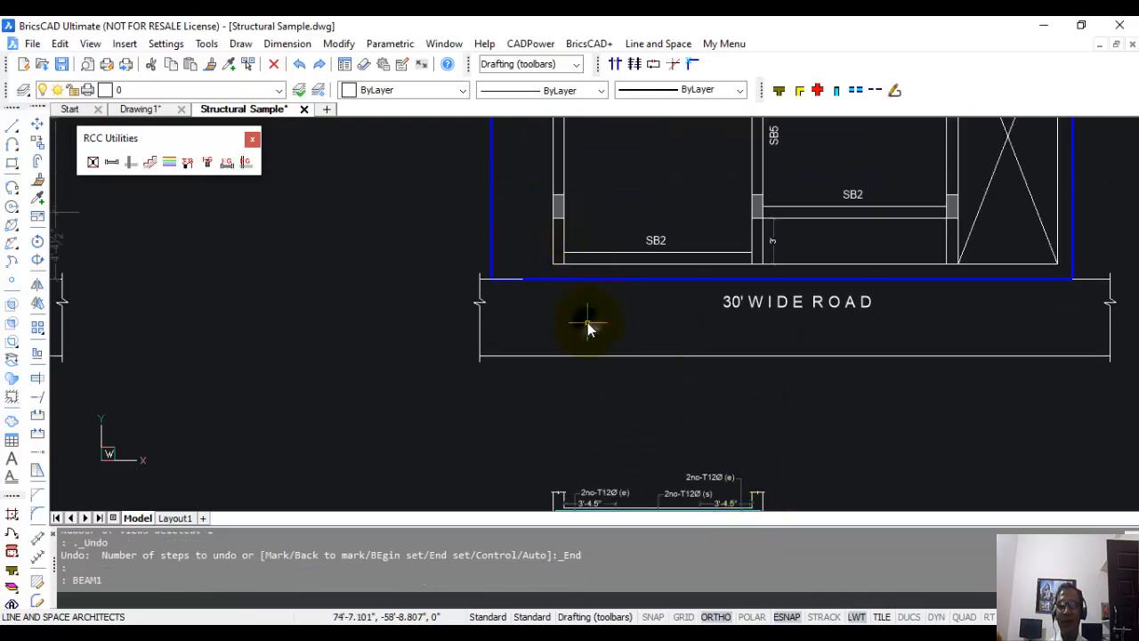
pyautogui.click(668, 279)
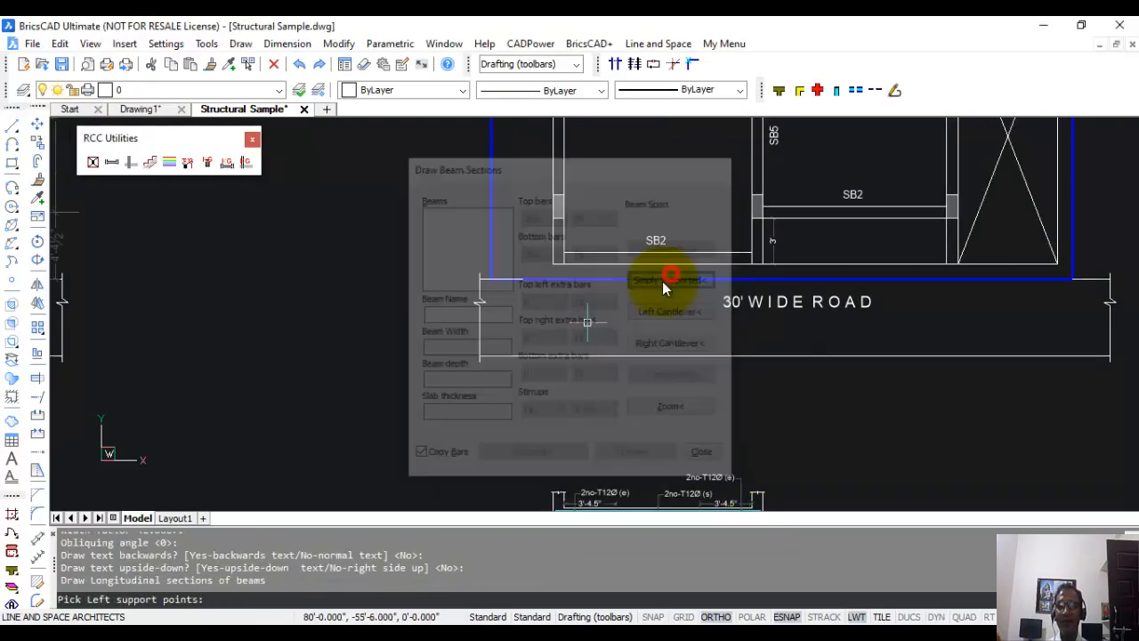
pyautogui.click(563, 261)
pyautogui.press('Return')
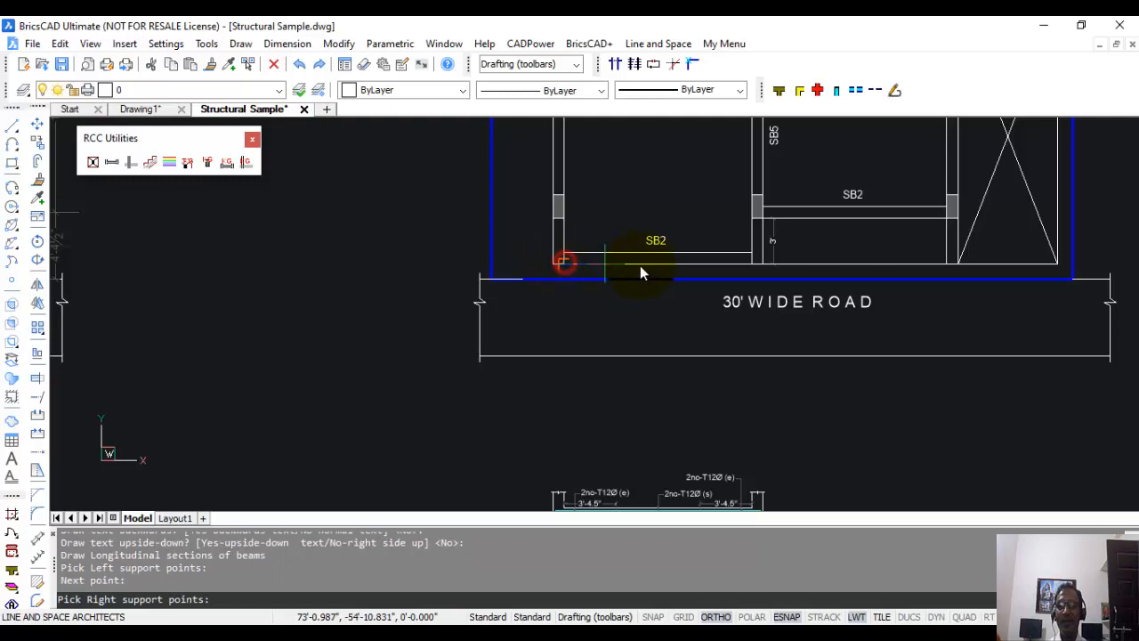
pyautogui.click(752, 267)
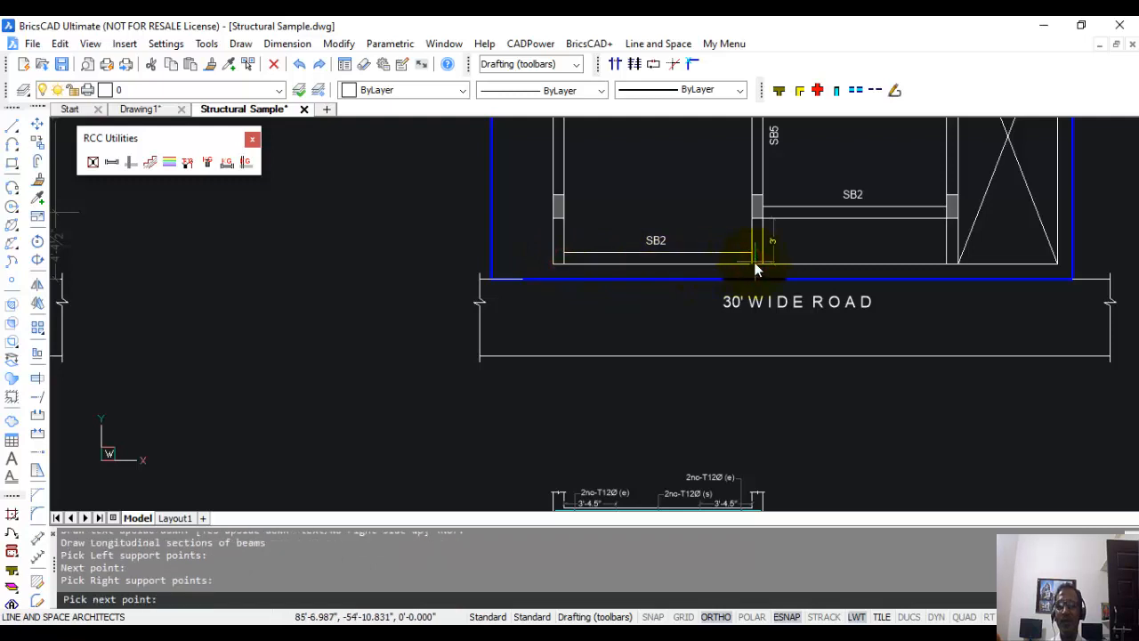
pyautogui.press('Return')
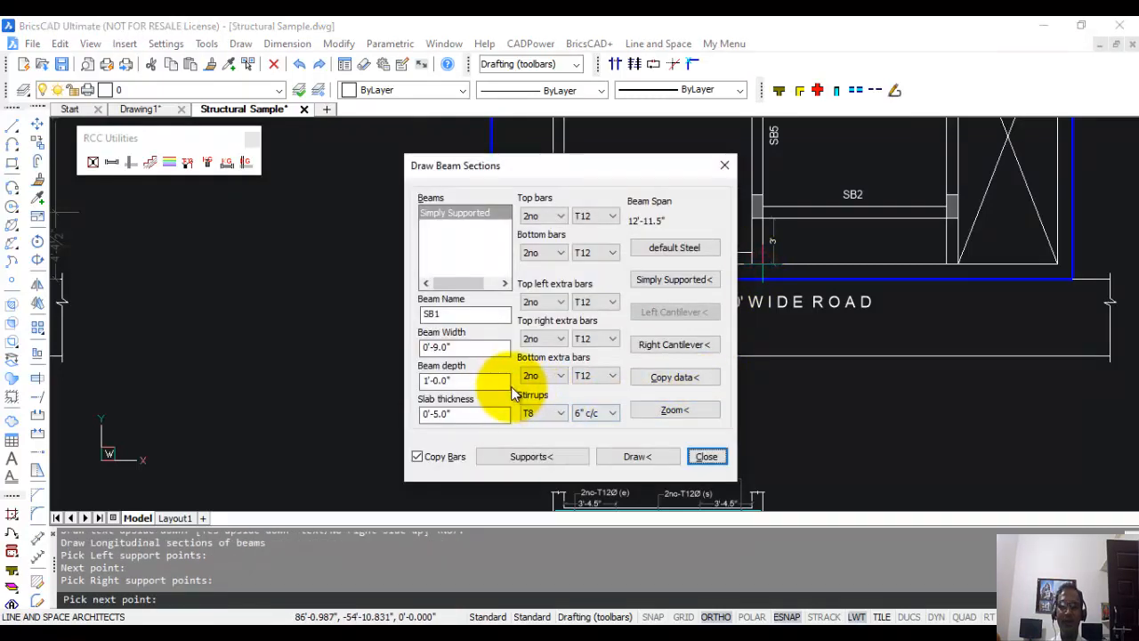
# Set Support1 and Support2 to Supported by Beam and name the beam SB2.
pyautogui.moveTo(649, 165); pyautogui.dragTo(406, 185)
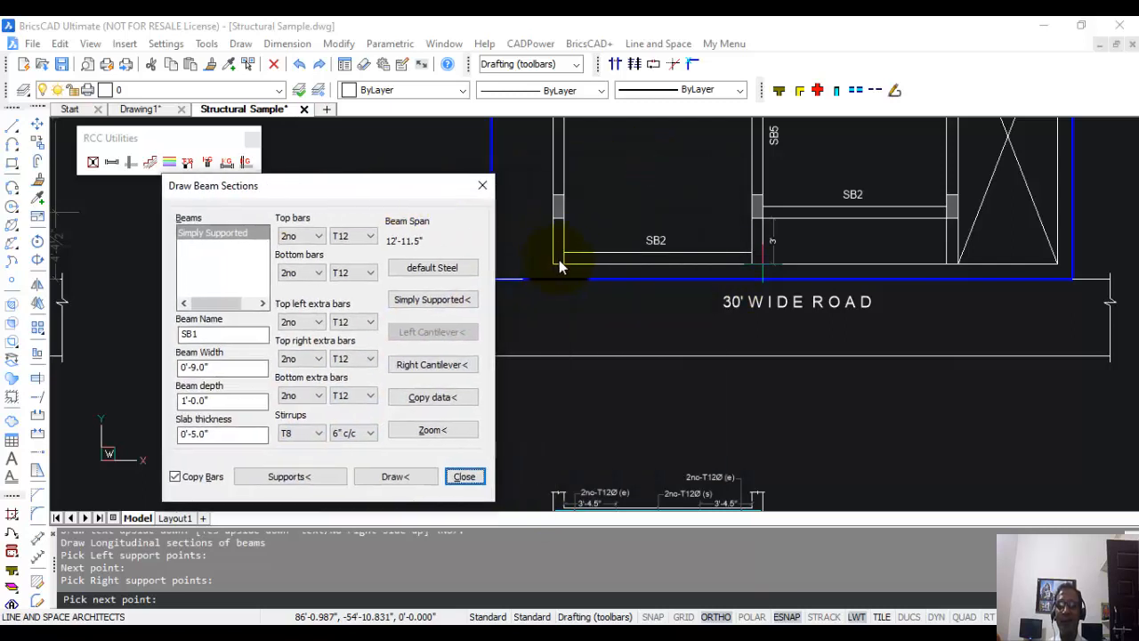
pyautogui.click(295, 478)
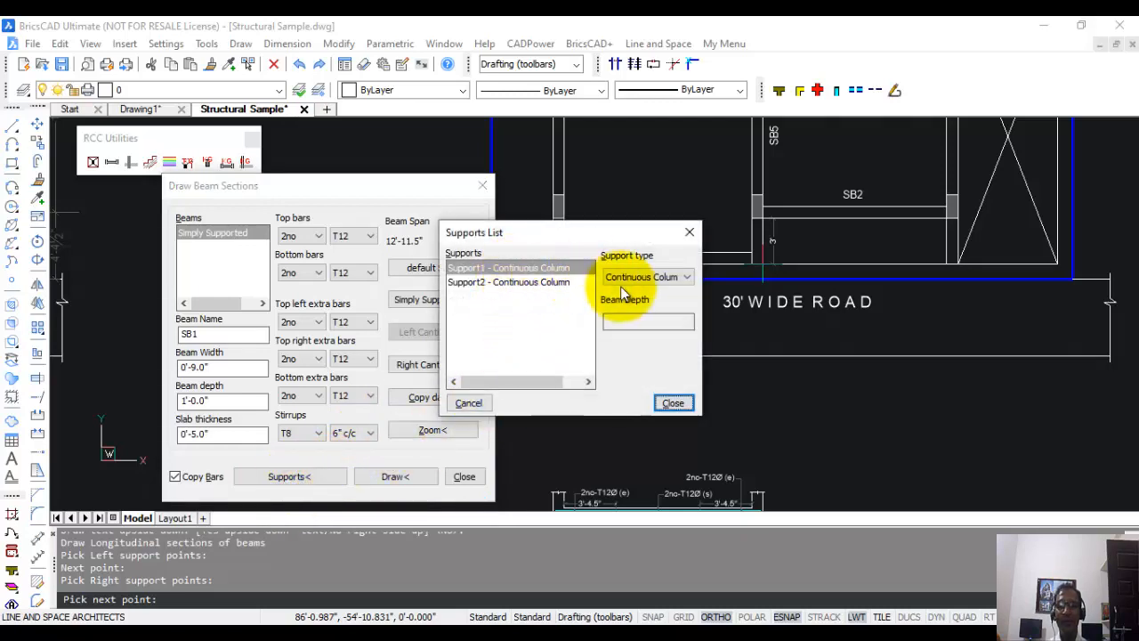
pyautogui.moveTo(592, 232); pyautogui.dragTo(419, 254)
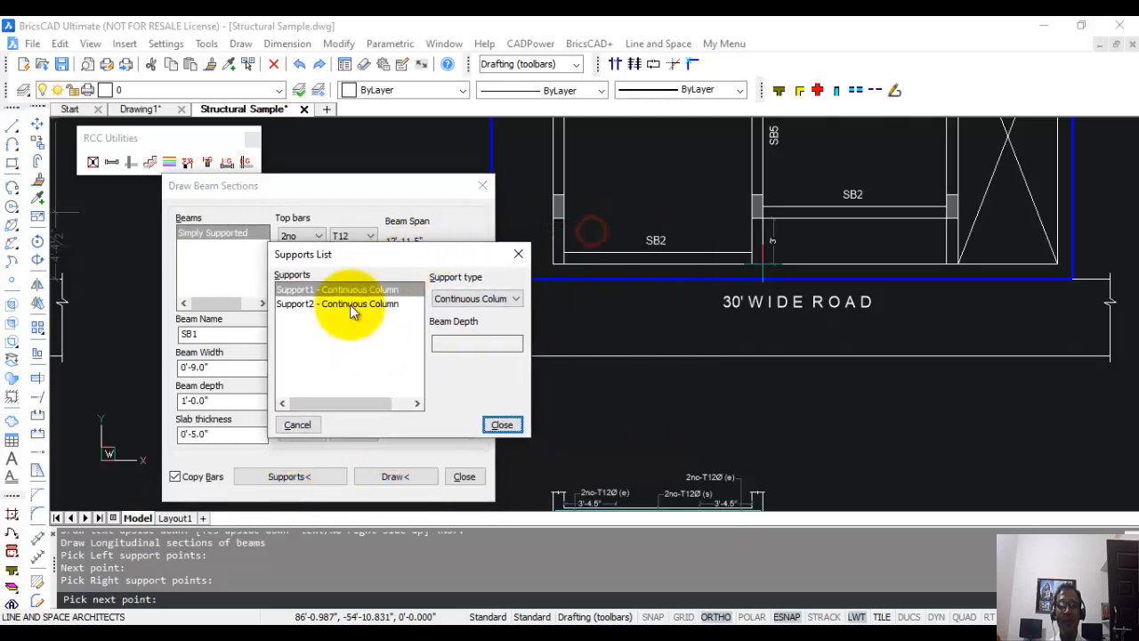
pyautogui.click(480, 298)
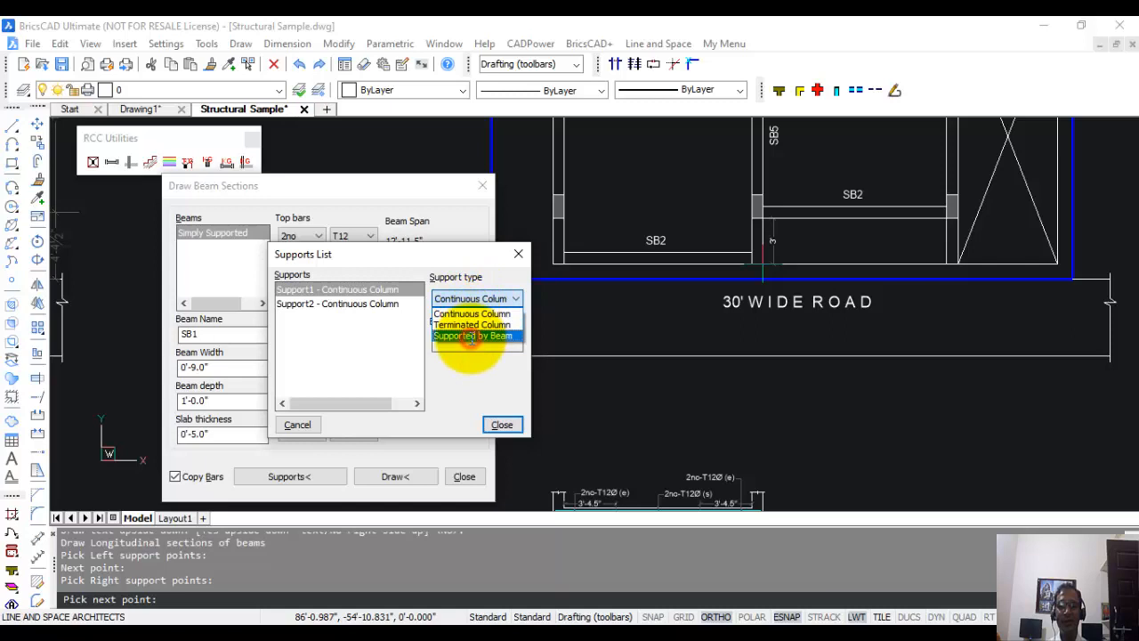
pyautogui.click(472, 336)
pyautogui.click(347, 304)
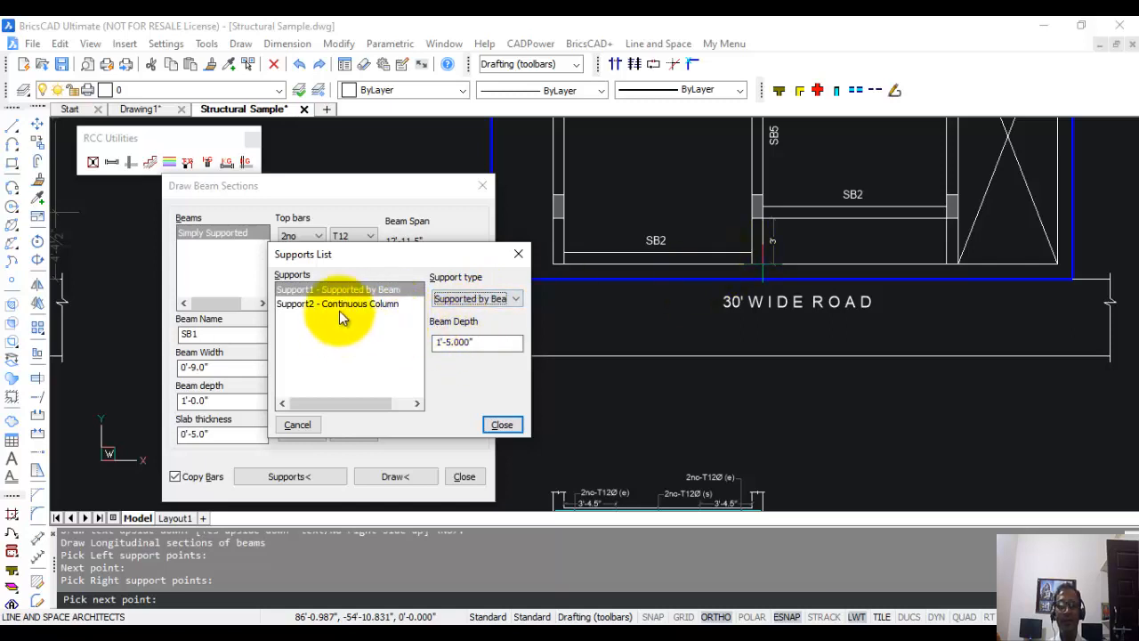
pyautogui.click(494, 299)
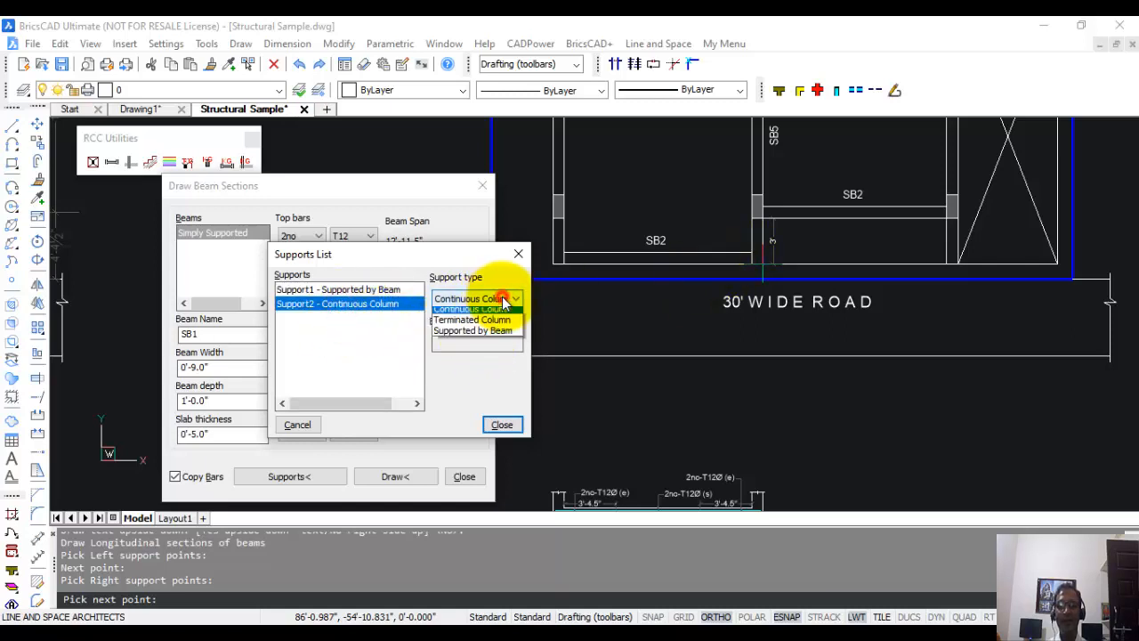
pyautogui.click(492, 336)
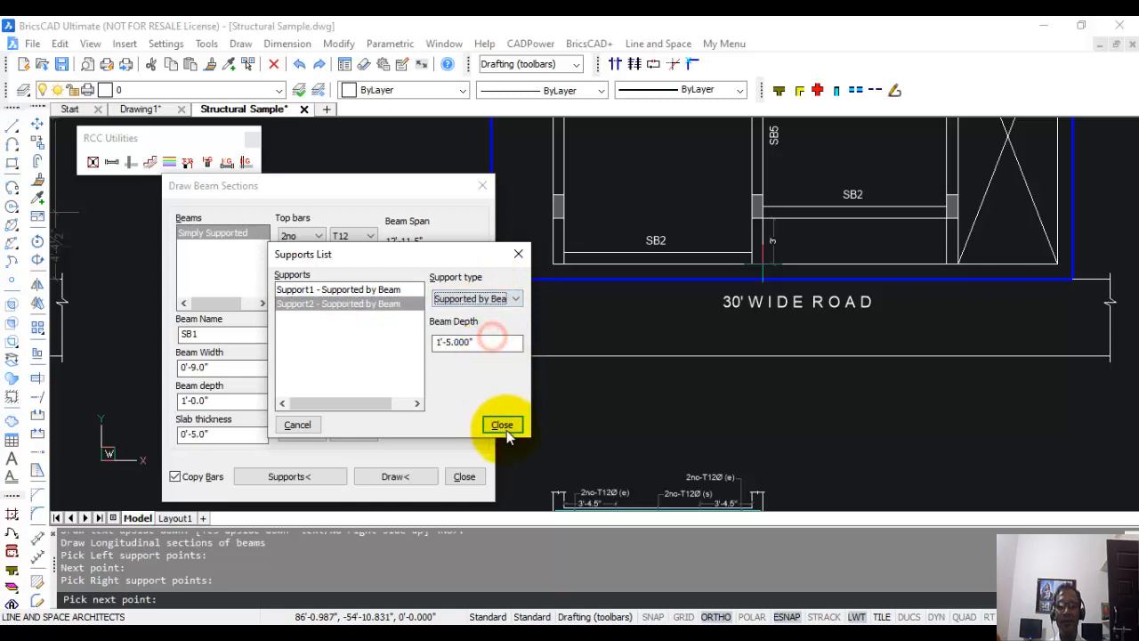
pyautogui.click(502, 425)
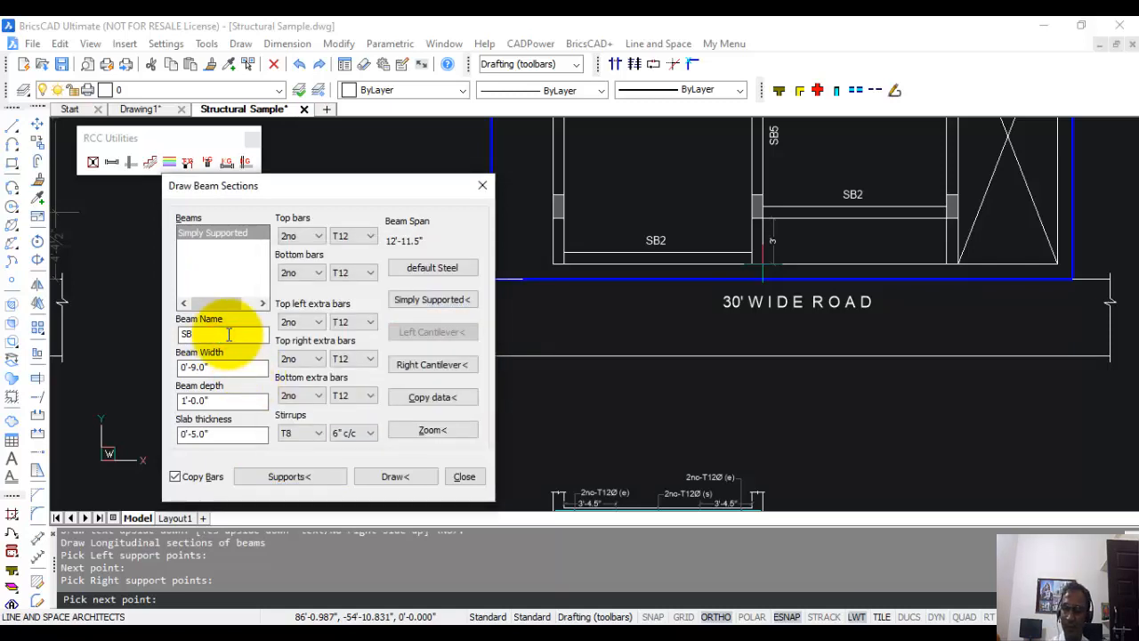
# Draw the beam-supported SB2 section below the first SB2 section and compare the support details of both.
pyautogui.click(385, 477)
pyautogui.scroll(-5, 569, 356)
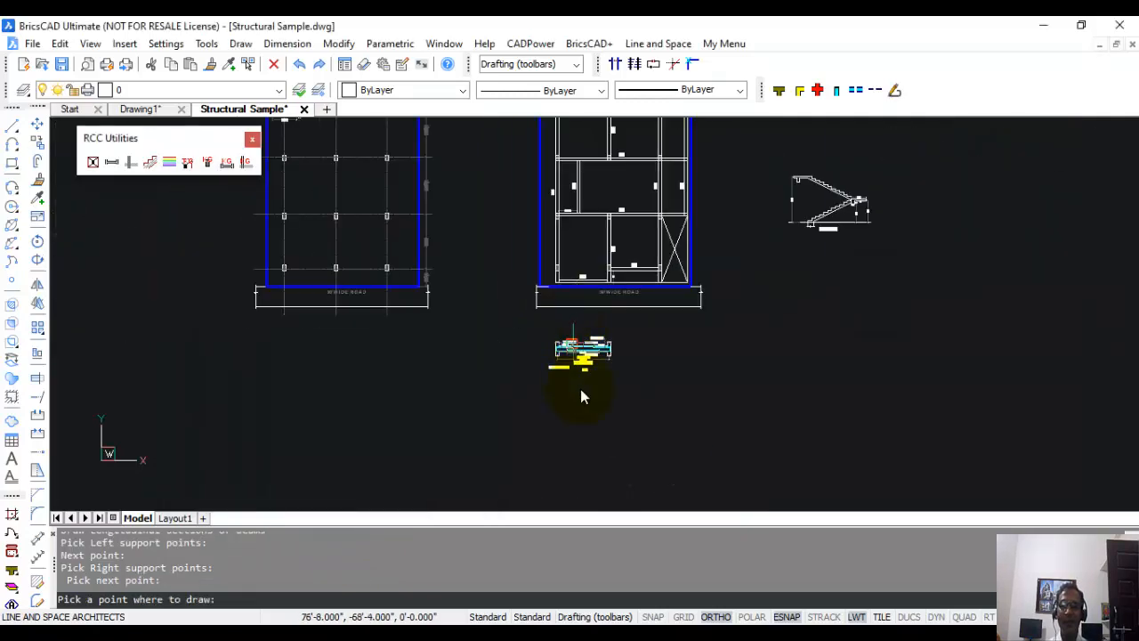
pyautogui.click(547, 428)
pyautogui.moveTo(590, 440); pyautogui.dragTo(661, 351, button='middle')
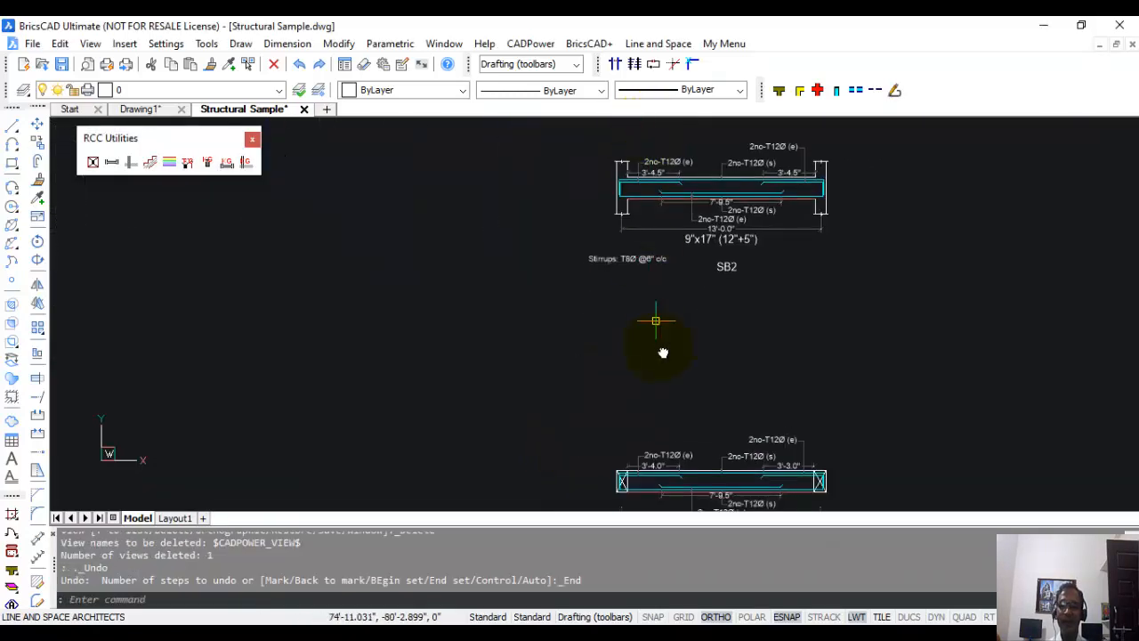
pyautogui.scroll(5, 628, 376)
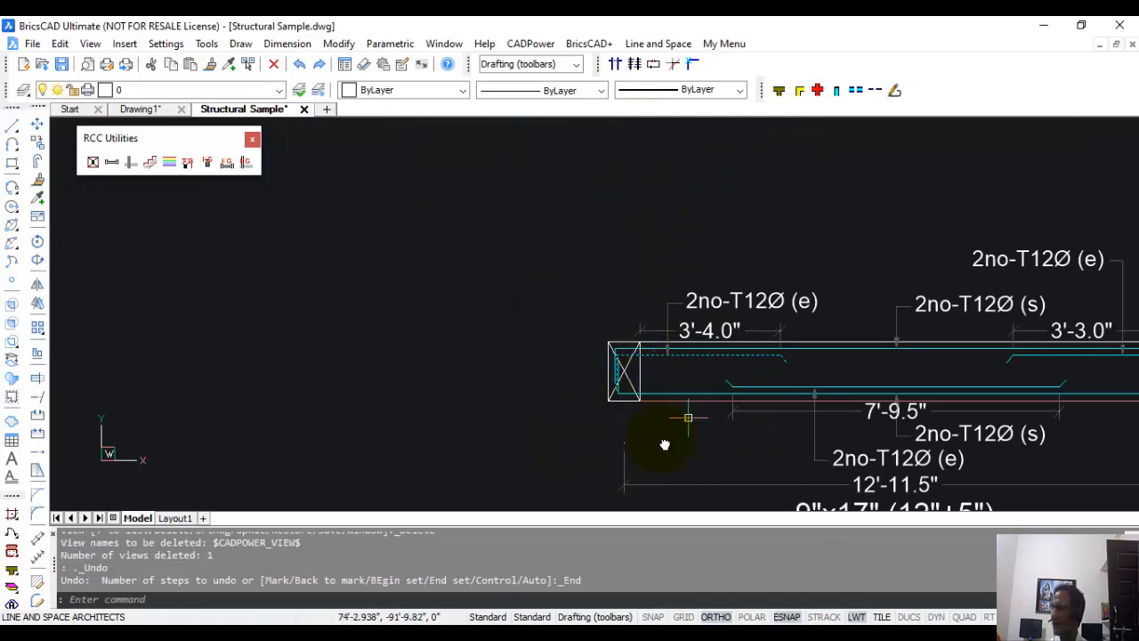
pyautogui.scroll(-5, 663, 392)
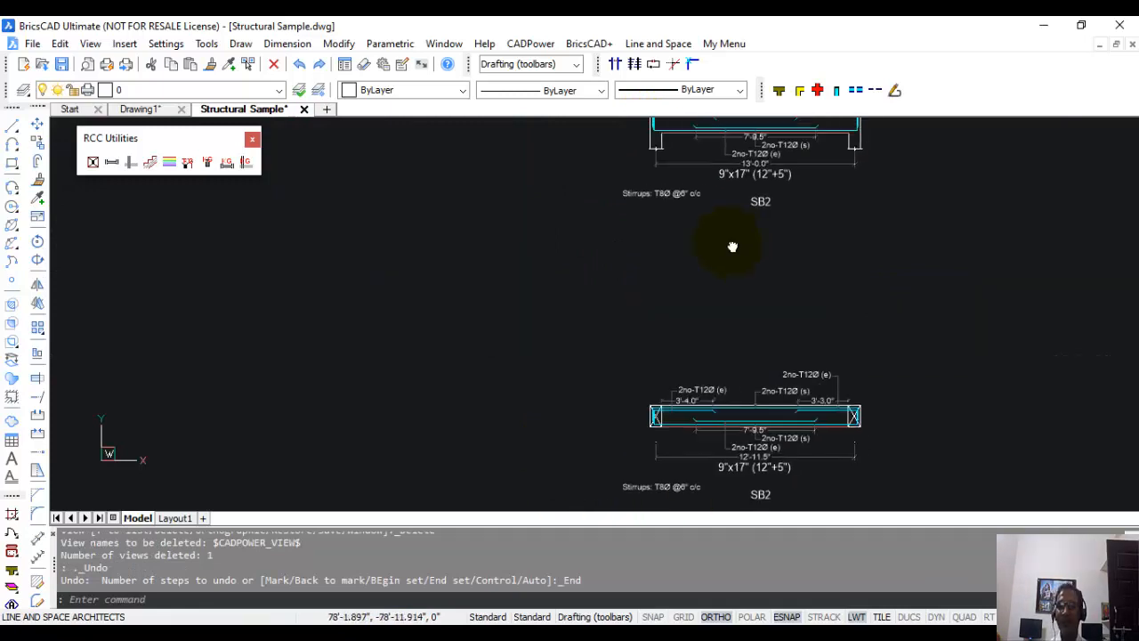
pyautogui.moveTo(732, 246)
pyautogui.mouseDown(button='middle')
pyautogui.moveTo(709, 244)
pyautogui.moveTo(697, 312)
pyautogui.mouseUp(button='middle')
pyautogui.scroll(-8, 712, 285)
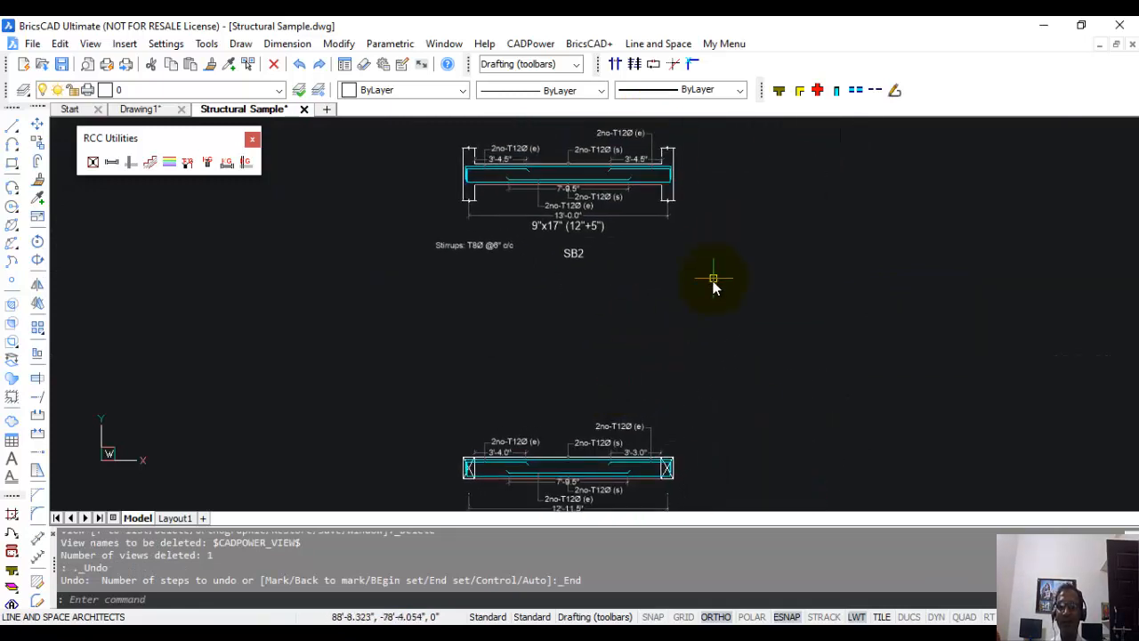
pyautogui.moveTo(661, 267); pyautogui.dragTo(628, 330, button='middle')
# Start Draw Slab steel in plan and define the lower-left slab panel from its outer lower-left corner to the column at SB1 and SB5.
pyautogui.scroll(-3, 633, 316)
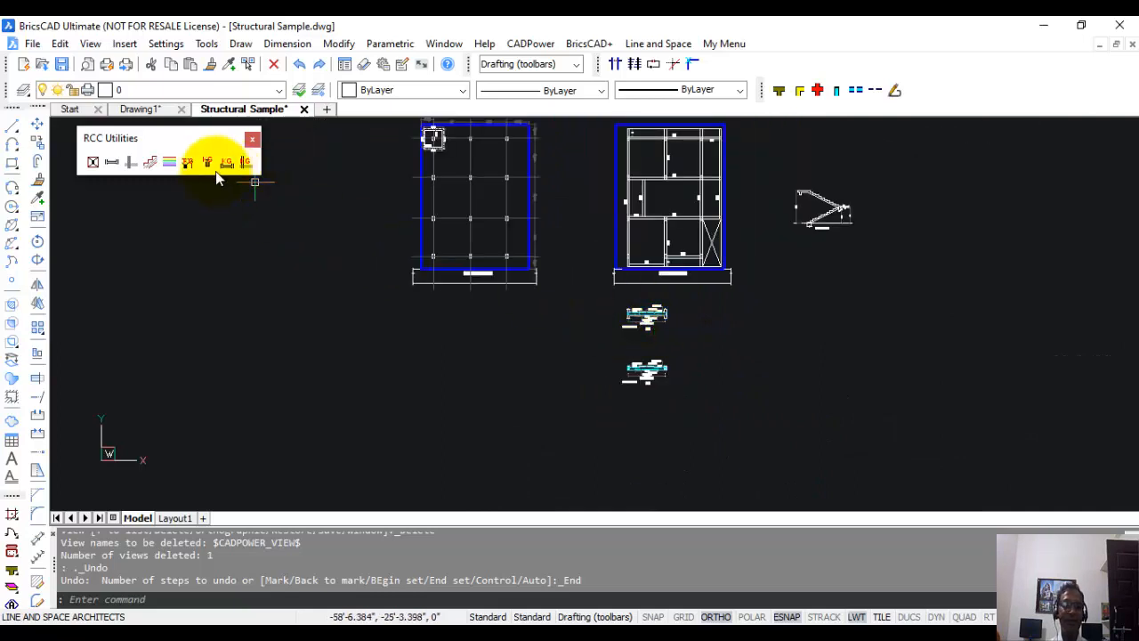
pyautogui.click(131, 161)
pyautogui.scroll(5, 611, 326)
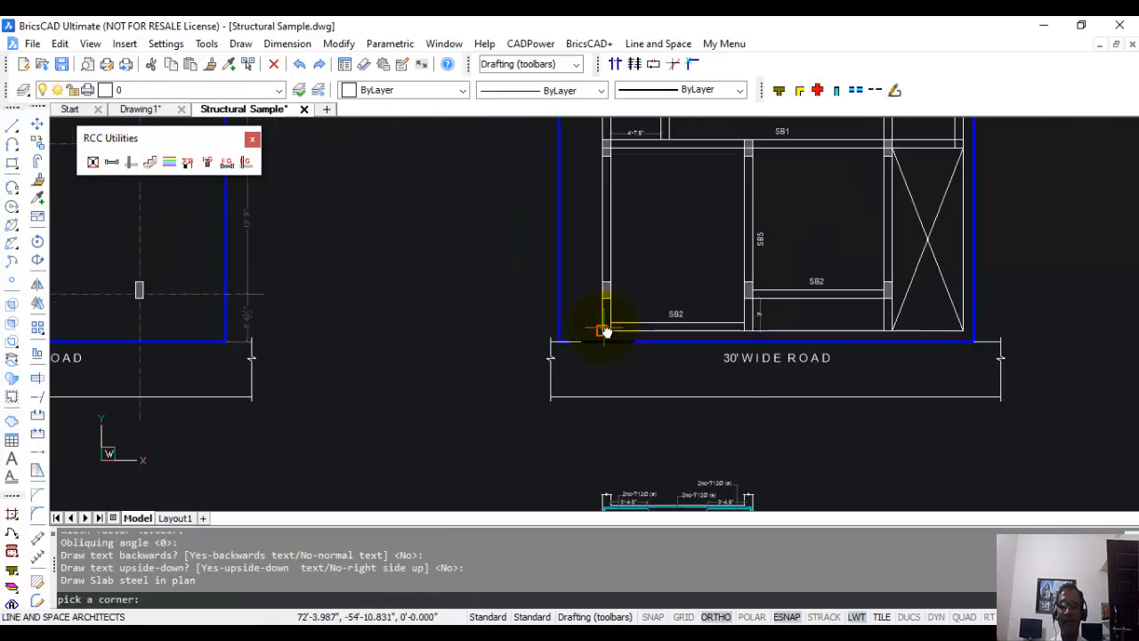
pyautogui.click(604, 330)
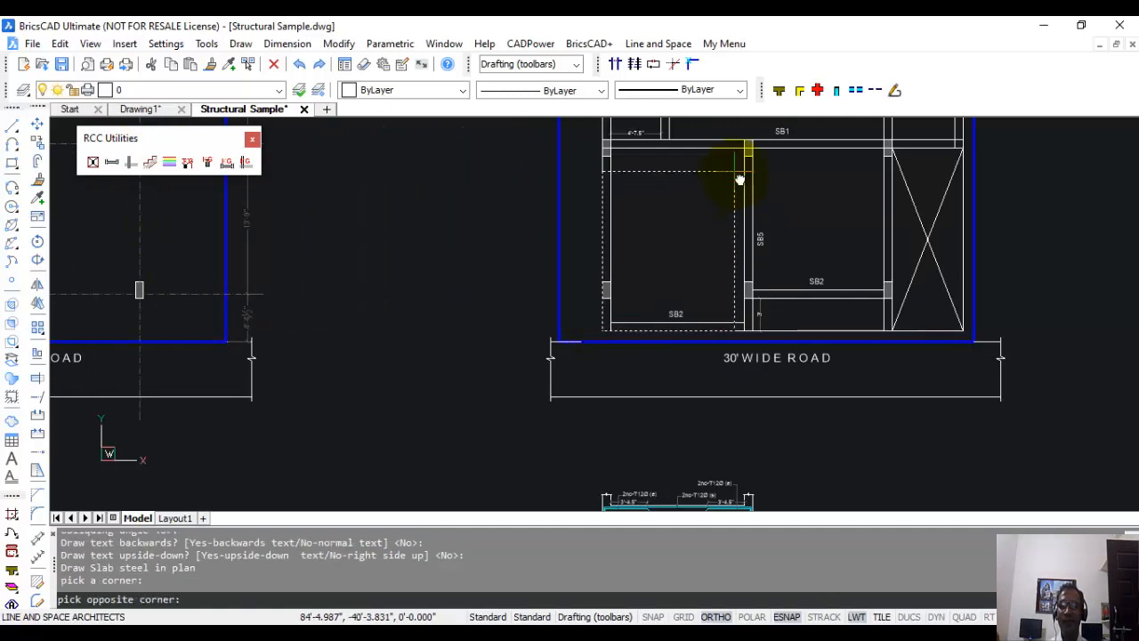
pyautogui.moveTo(742, 178); pyautogui.dragTo(732, 211, button='middle')
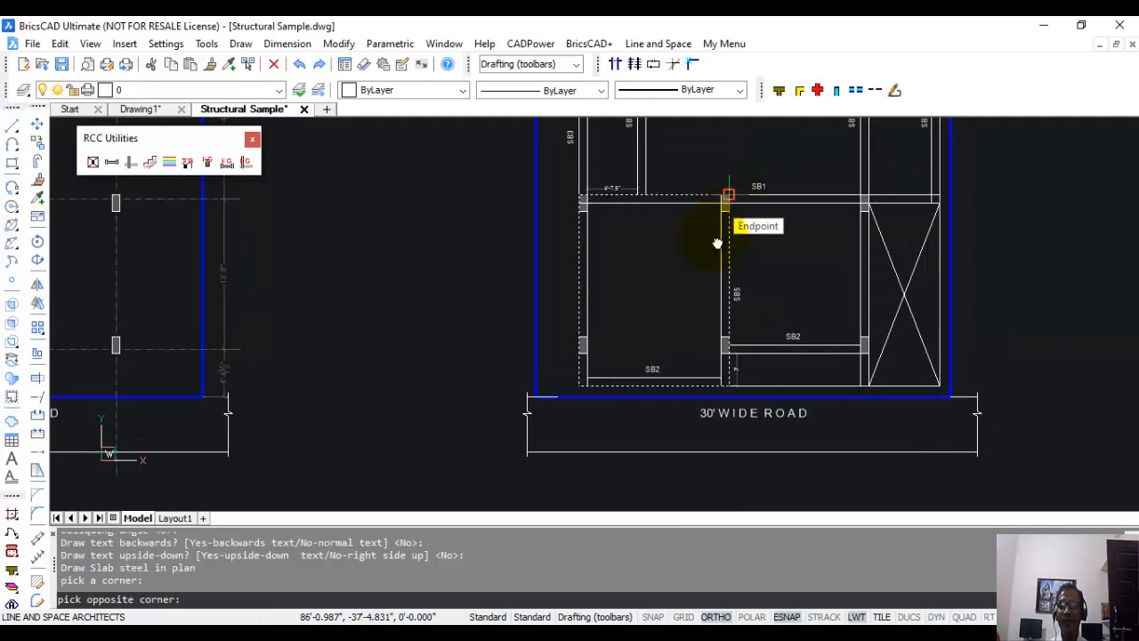
pyautogui.click(729, 196)
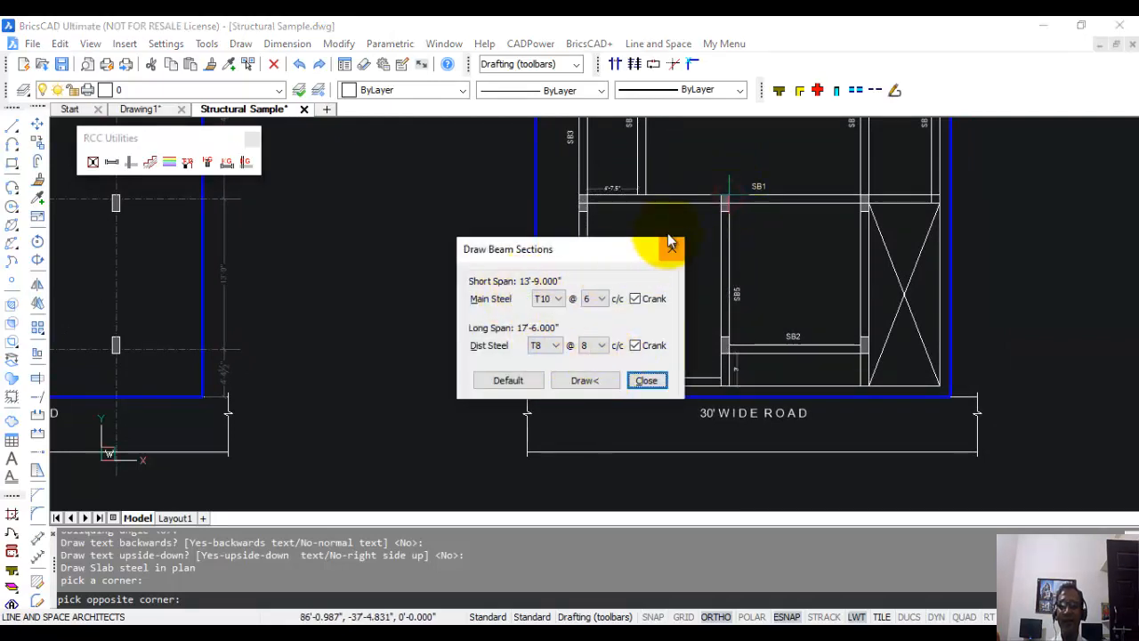
# Set the slab's main steel for the short span to T8.
pyautogui.moveTo(574, 248); pyautogui.dragTo(420, 229)
pyautogui.click(390, 325)
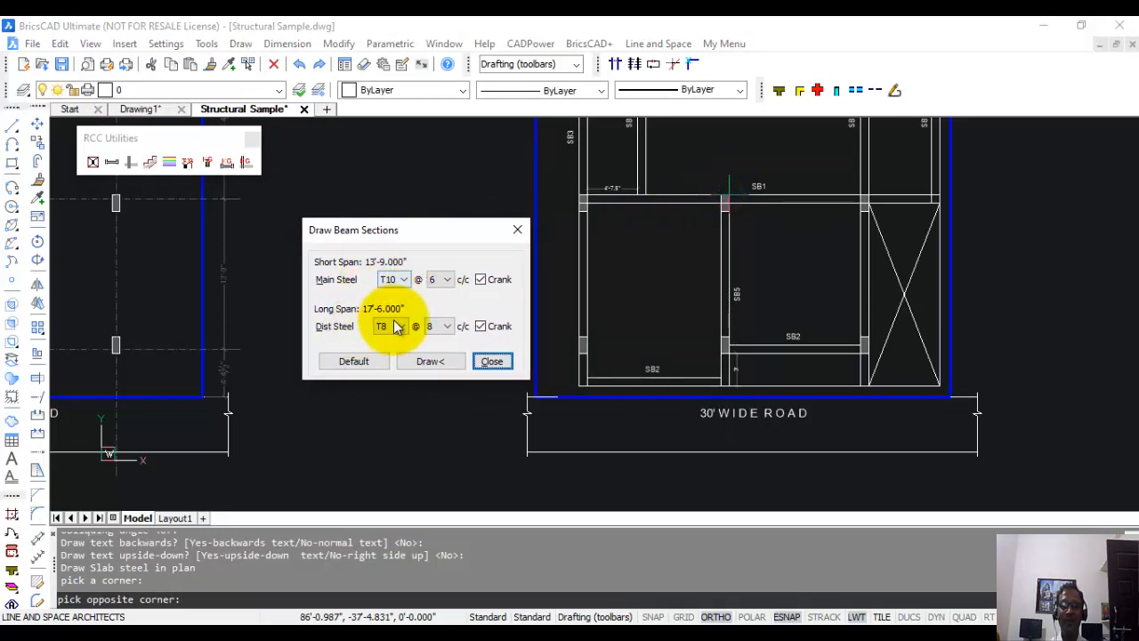
pyautogui.click(404, 279)
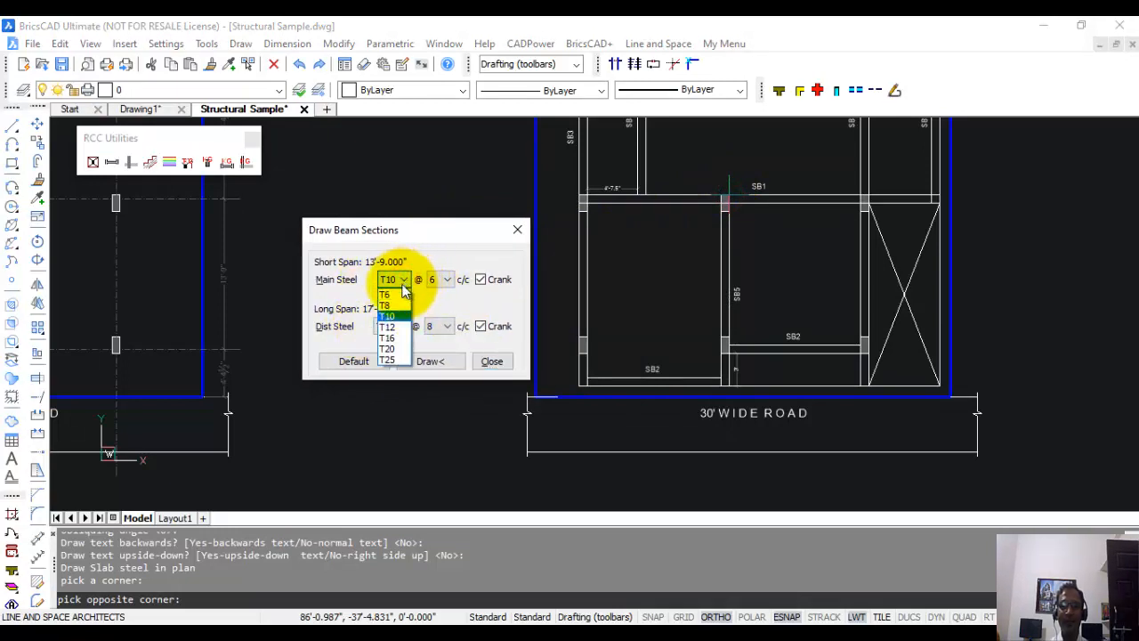
pyautogui.click(391, 305)
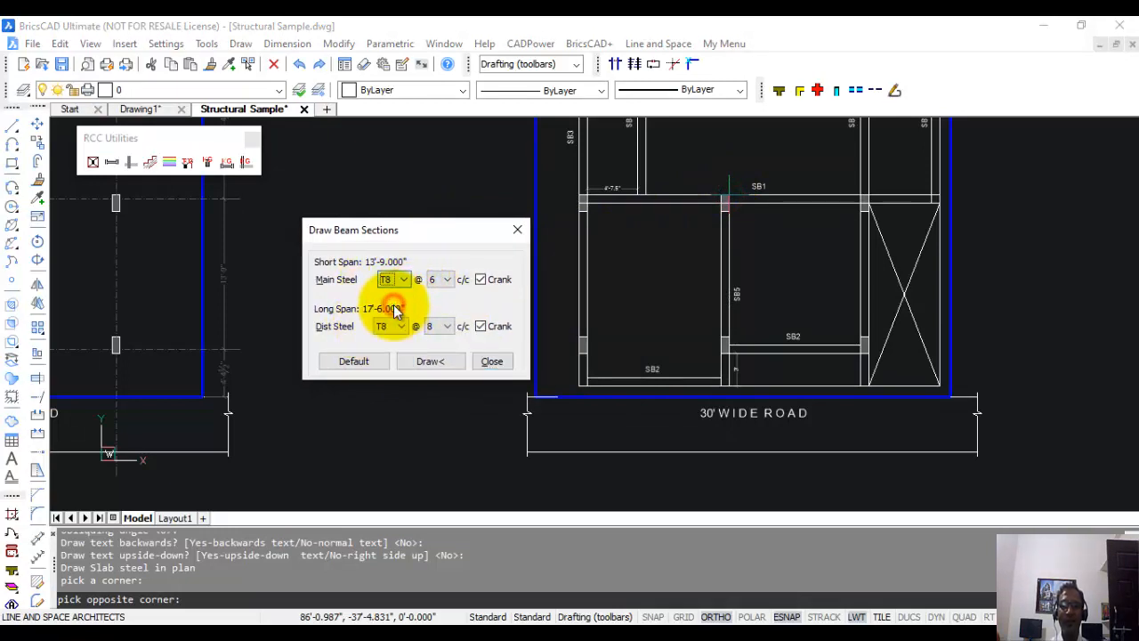
# Draw the lower-left panel's slab steel with T8 at 6 main steel, T8 at 8 distribution steel, and both sets cranked.
pyautogui.click(404, 326)
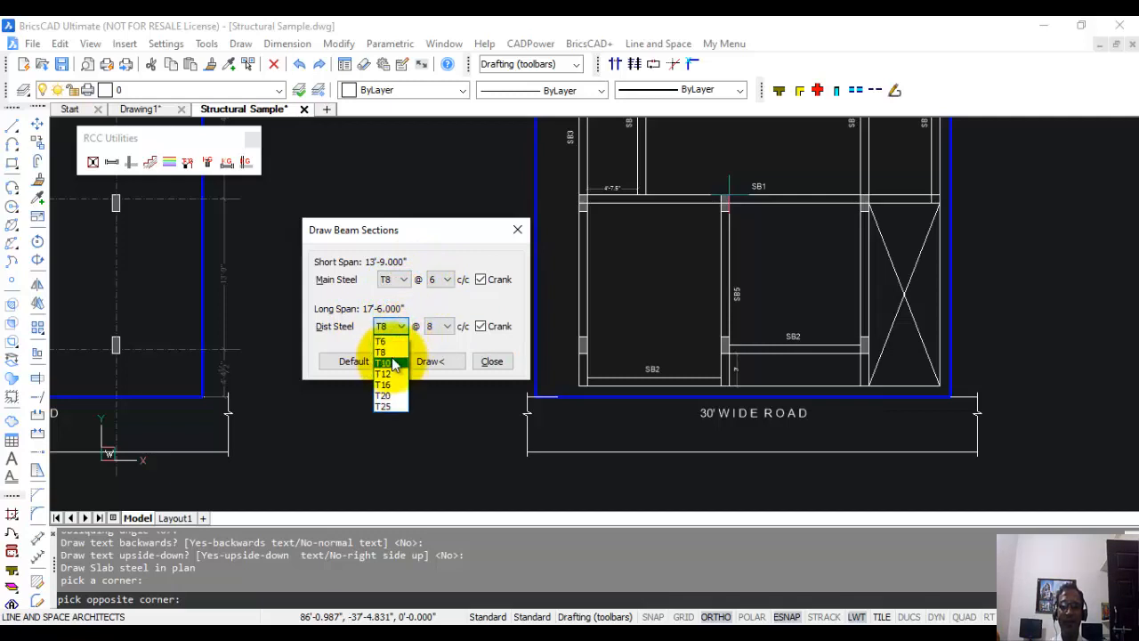
pyautogui.click(440, 303)
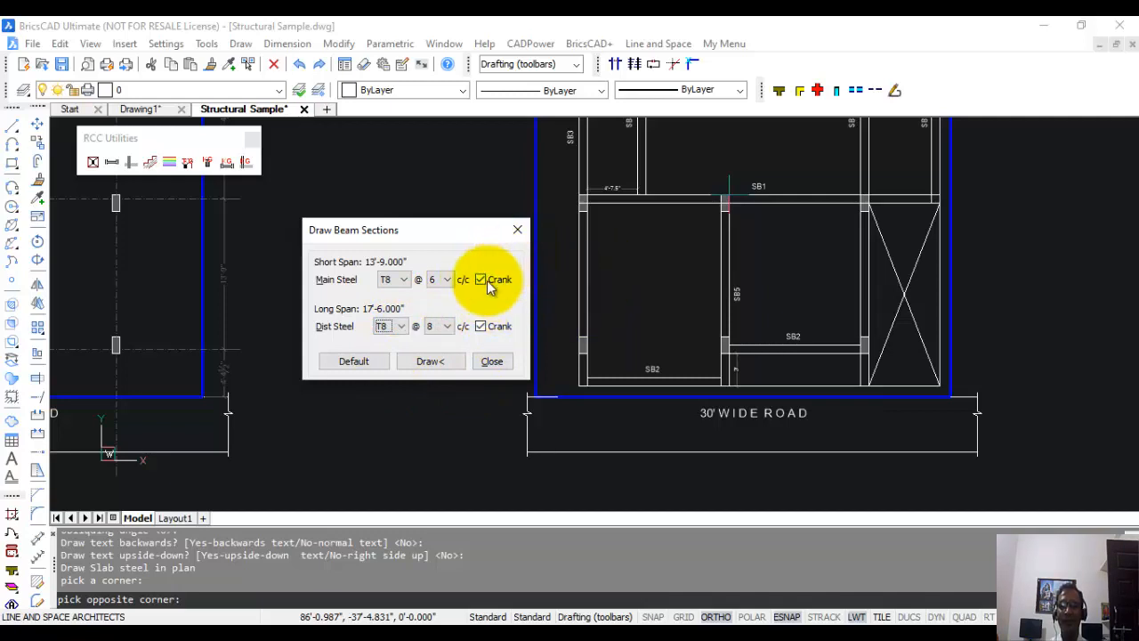
pyautogui.click(481, 328)
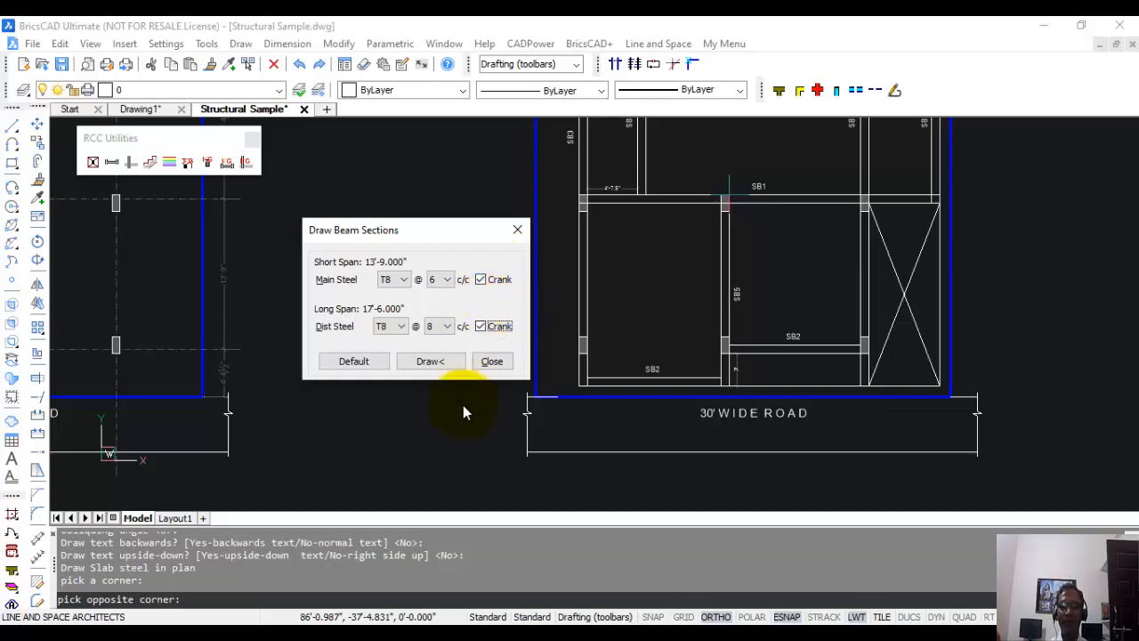
pyautogui.click(431, 360)
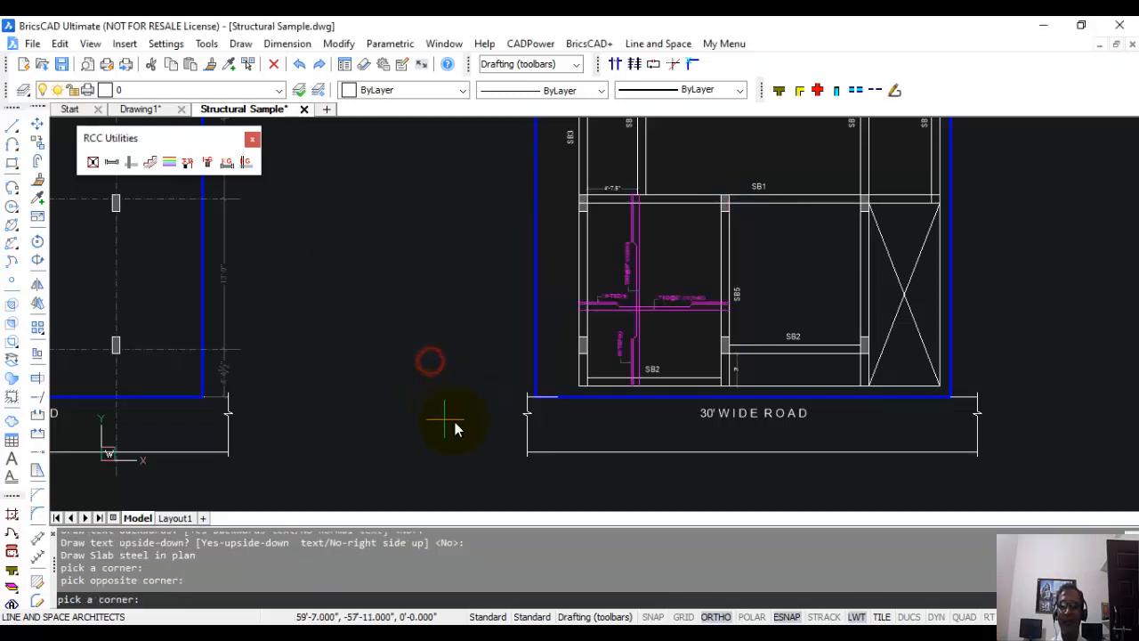
pyautogui.moveTo(669, 247)
pyautogui.mouseDown(button='middle')
pyautogui.moveTo(657, 275)
pyautogui.moveTo(541, 305)
pyautogui.mouseUp(button='middle')
pyautogui.press('Escape')
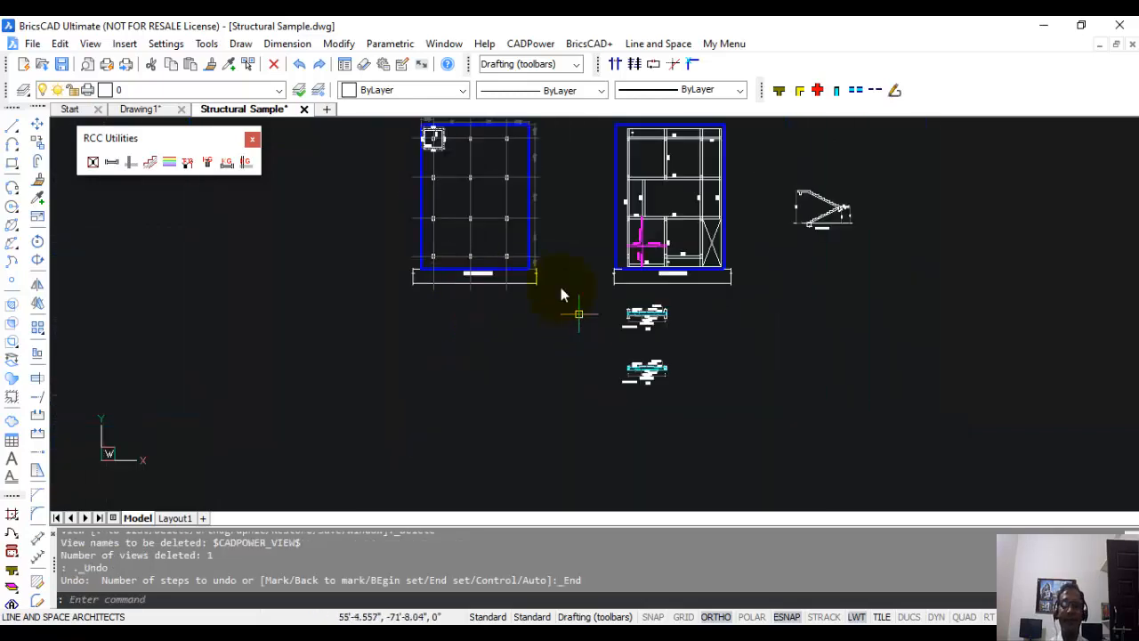
# Draw typical staircase crank steel in Section A-A along the lower flight's underside, from its base endpoint to the landing beam's far upper corner.
pyautogui.click(149, 163)
pyautogui.moveTo(788, 273); pyautogui.dragTo(648, 338, button='middle')
pyautogui.scroll(6, 667, 298)
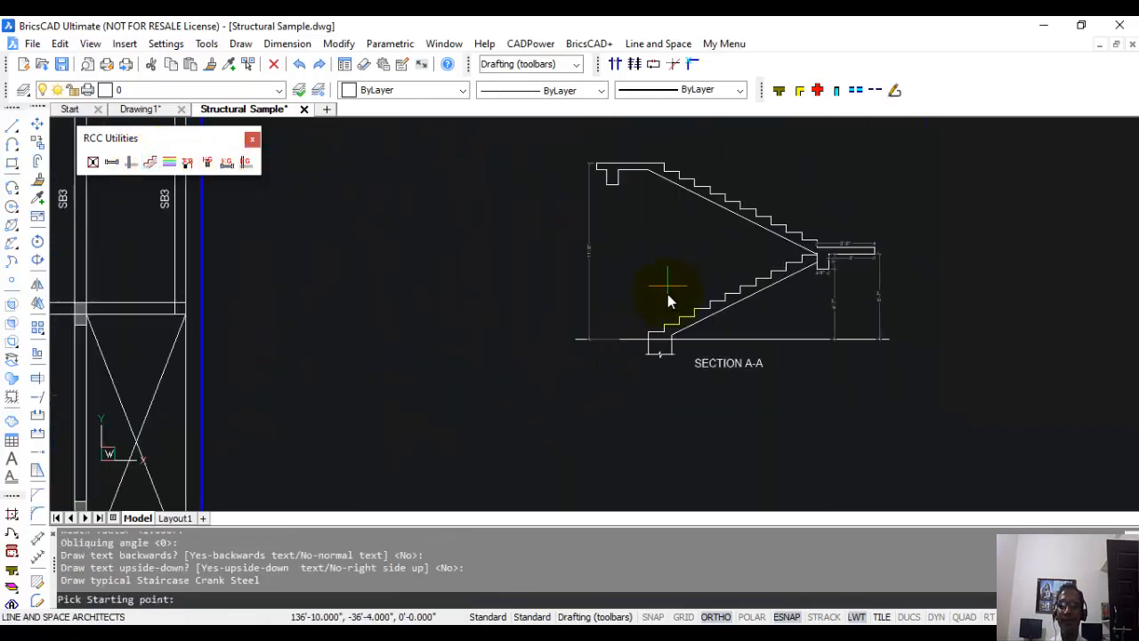
pyautogui.scroll(5, 670, 303)
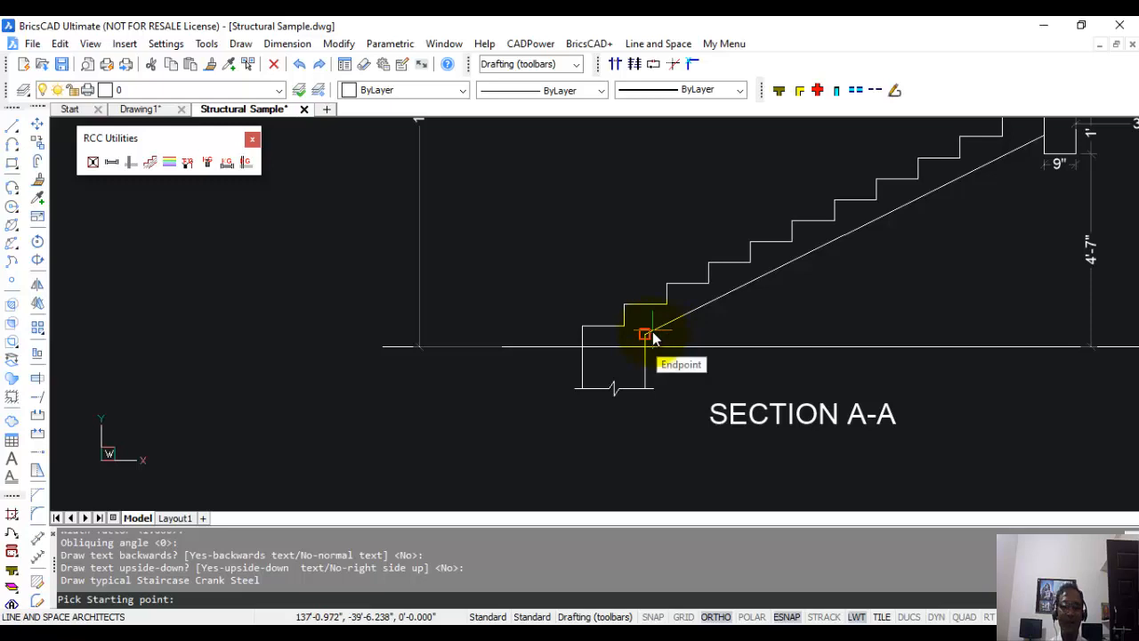
pyautogui.click(653, 333)
pyautogui.scroll(-3, 694, 321)
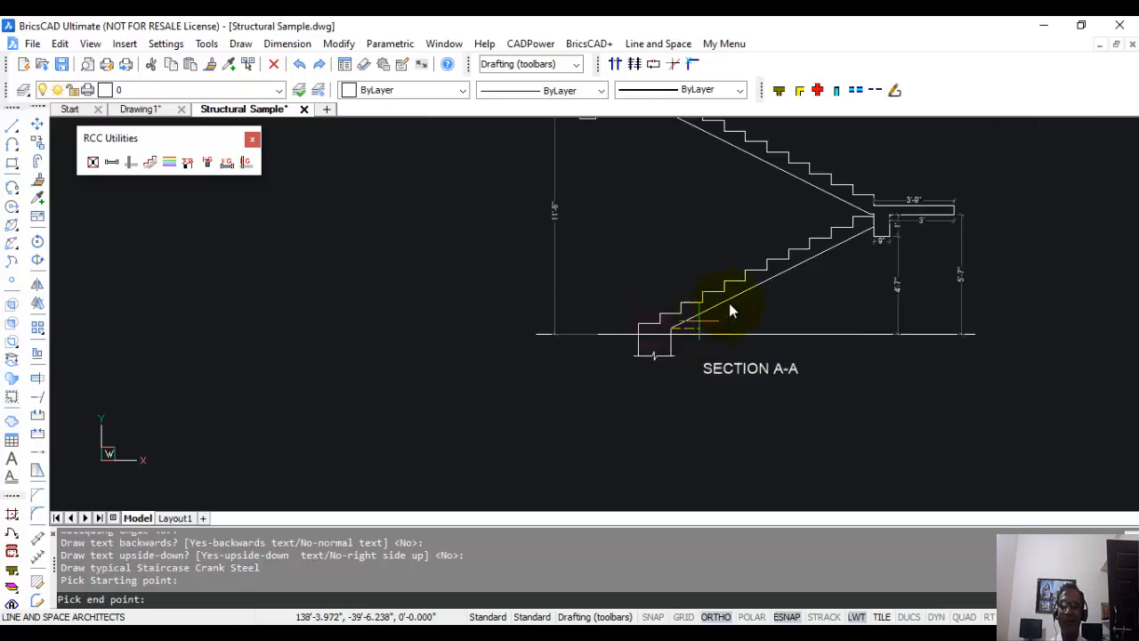
pyautogui.scroll(4, 854, 238)
pyautogui.click(900, 224)
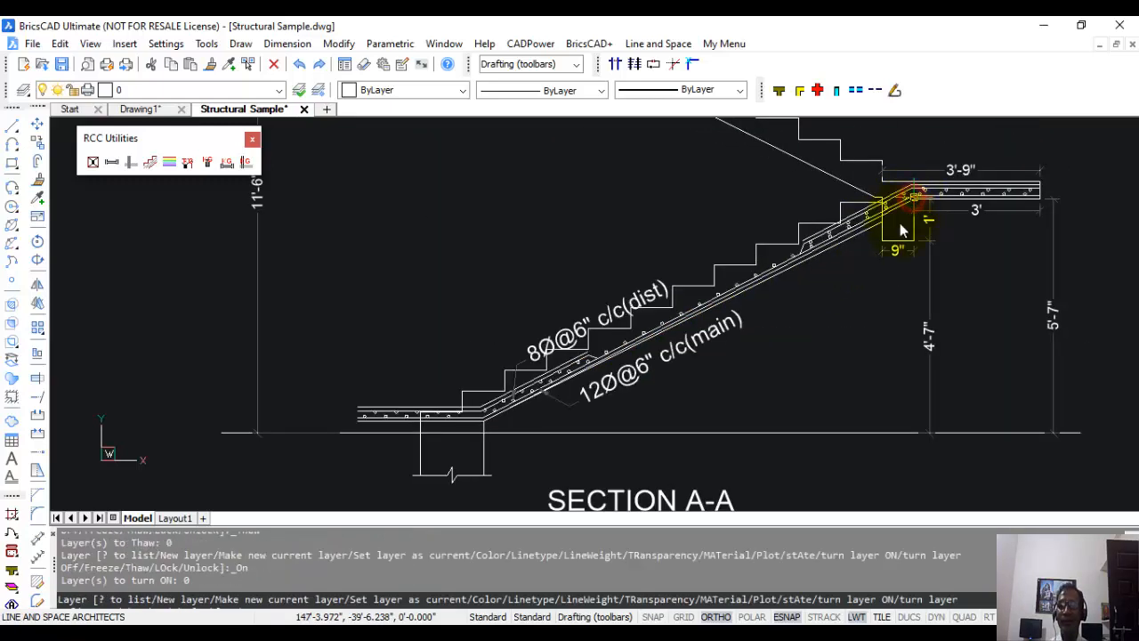
# Examine the lower flight's crank steel, its main and distribution bar labels, and the bars in the landing.
pyautogui.scroll(7, 856, 189)
pyautogui.scroll(4, 564, 413)
pyautogui.scroll(-2, 570, 407)
pyautogui.moveTo(614, 414); pyautogui.dragTo(689, 328, button='middle')
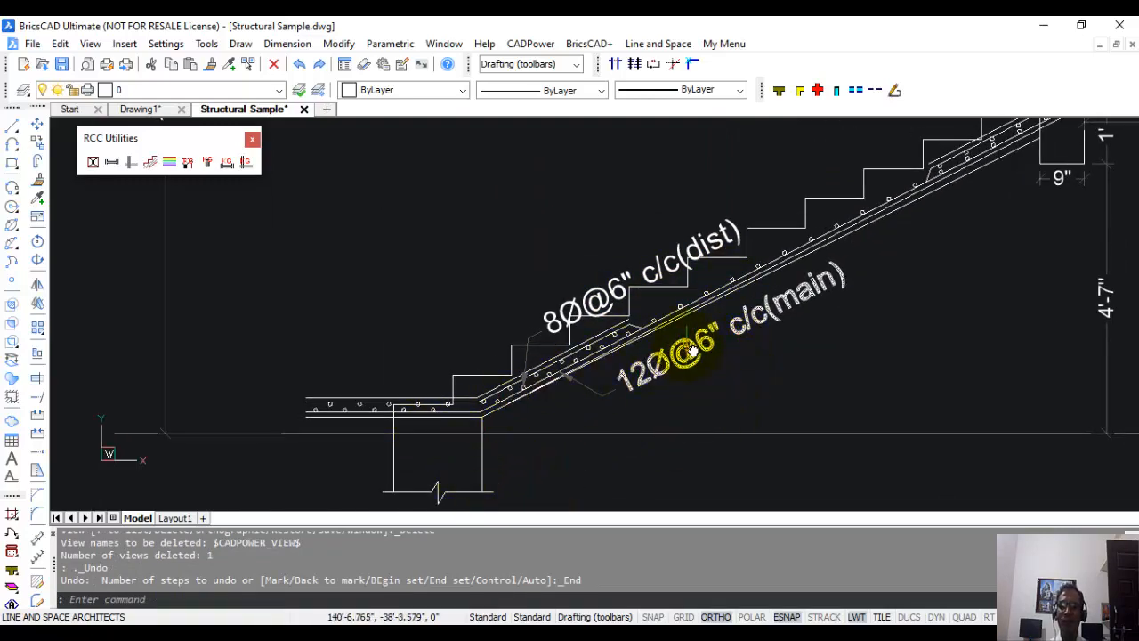
pyautogui.moveTo(737, 328)
pyautogui.mouseDown(button='middle')
pyautogui.moveTo(765, 311)
pyautogui.moveTo(592, 398)
pyautogui.mouseUp(button='middle')
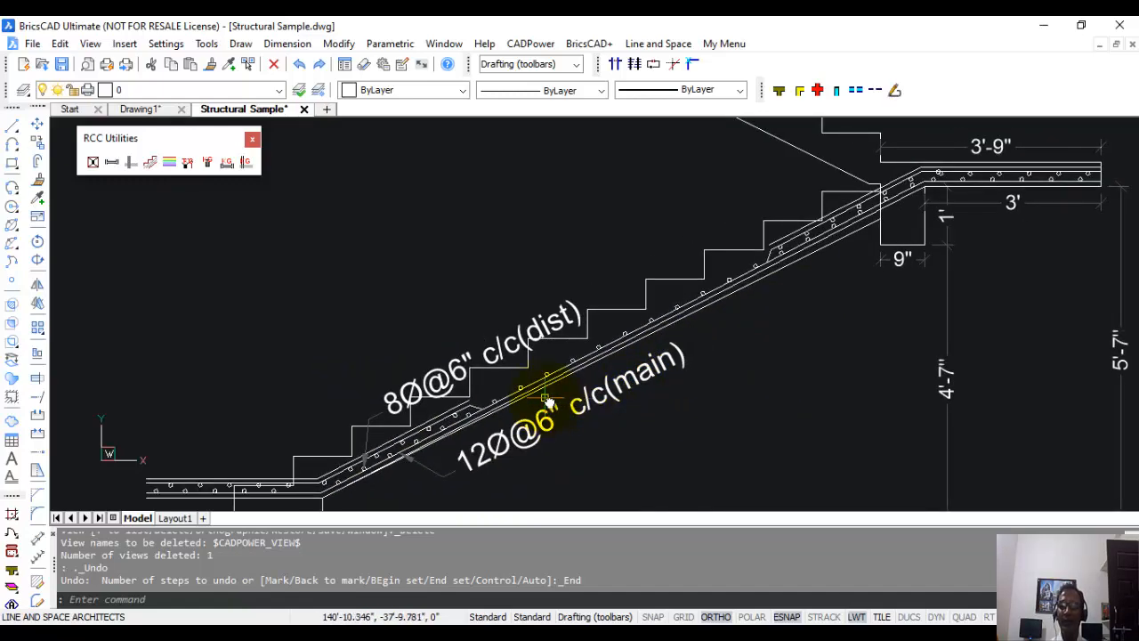
pyautogui.scroll(-2, 549, 402)
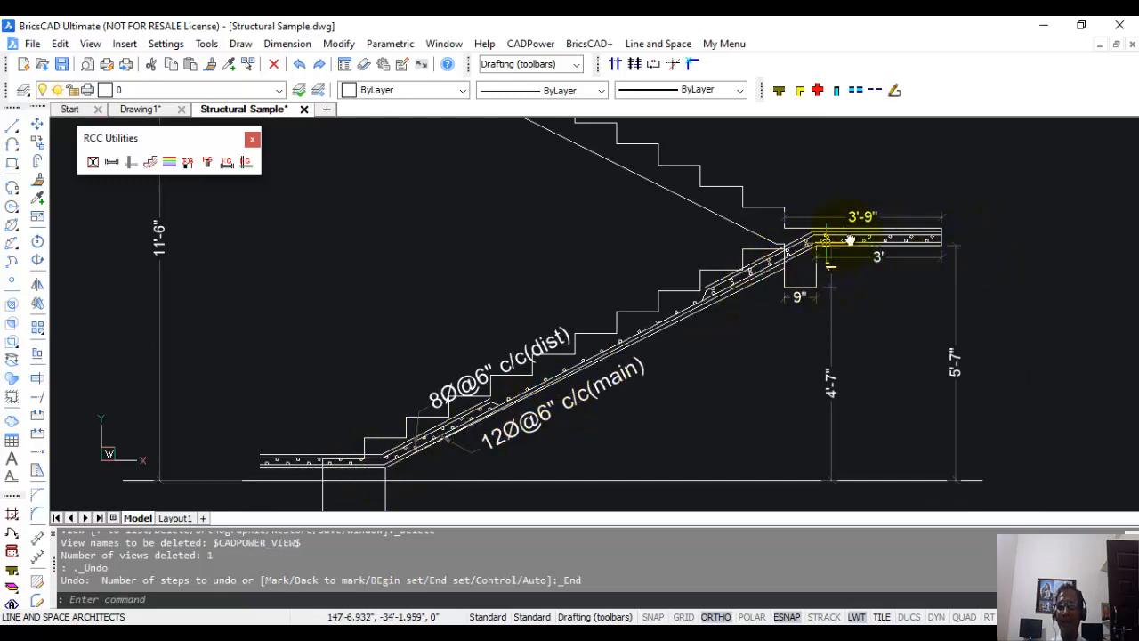
pyautogui.scroll(-3, 879, 255)
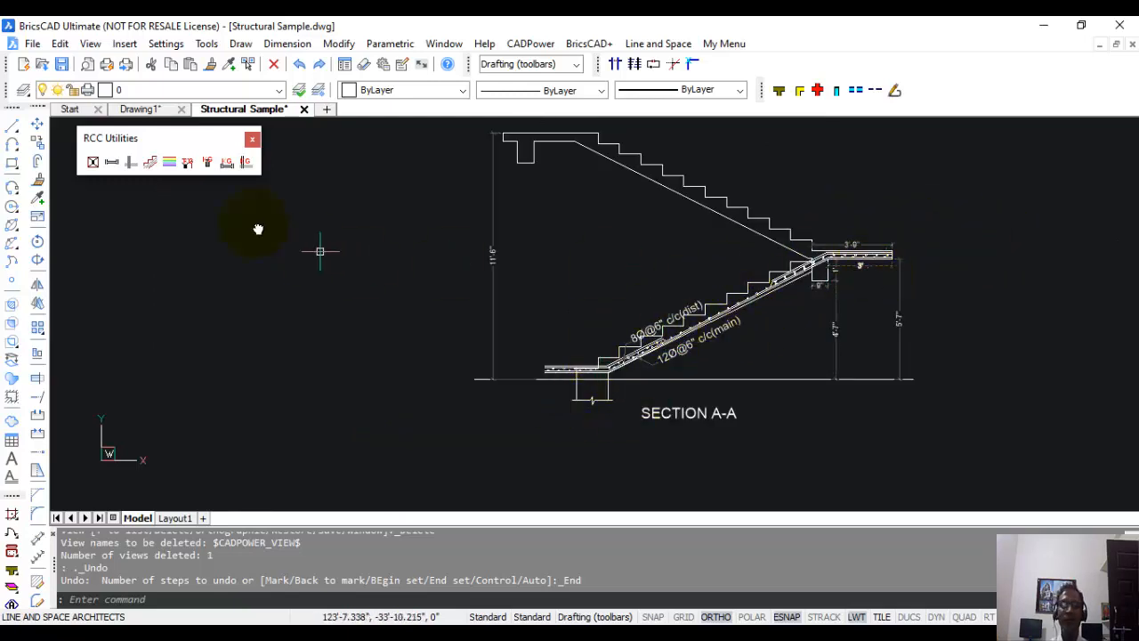
# Start Beam Steel Quantity and select all the finished beam sections beside the upper slab steel plan.
pyautogui.click(228, 166)
pyautogui.scroll(-9, 484, 285)
pyautogui.moveTo(555, 151); pyautogui.dragTo(604, 411, button='middle')
pyautogui.scroll(4, 411, 309)
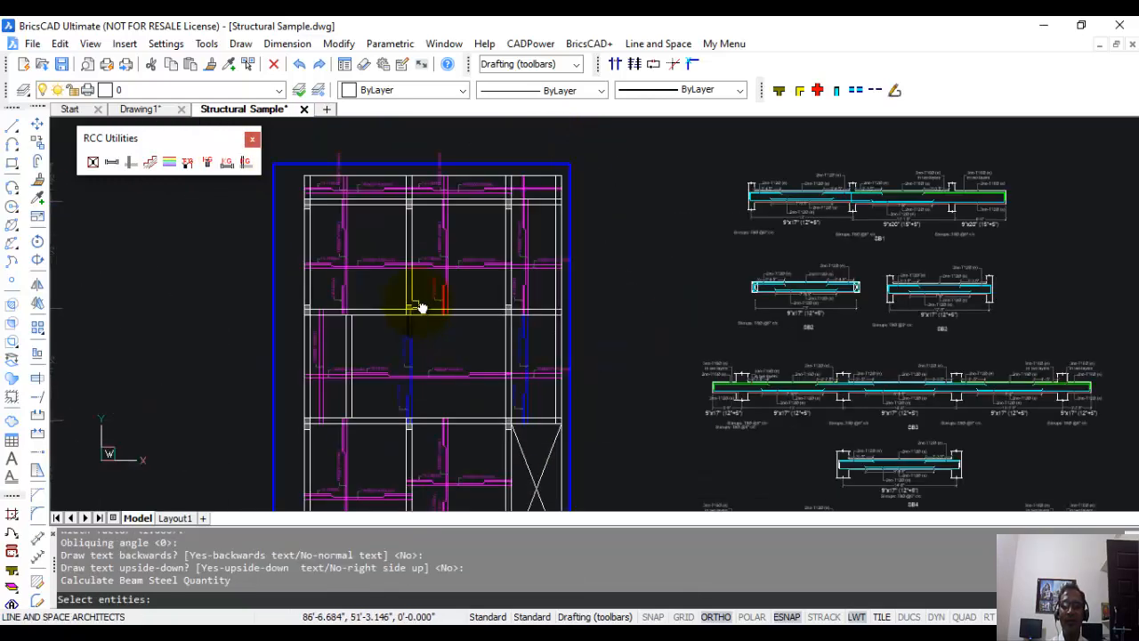
pyautogui.scroll(-4, 596, 183)
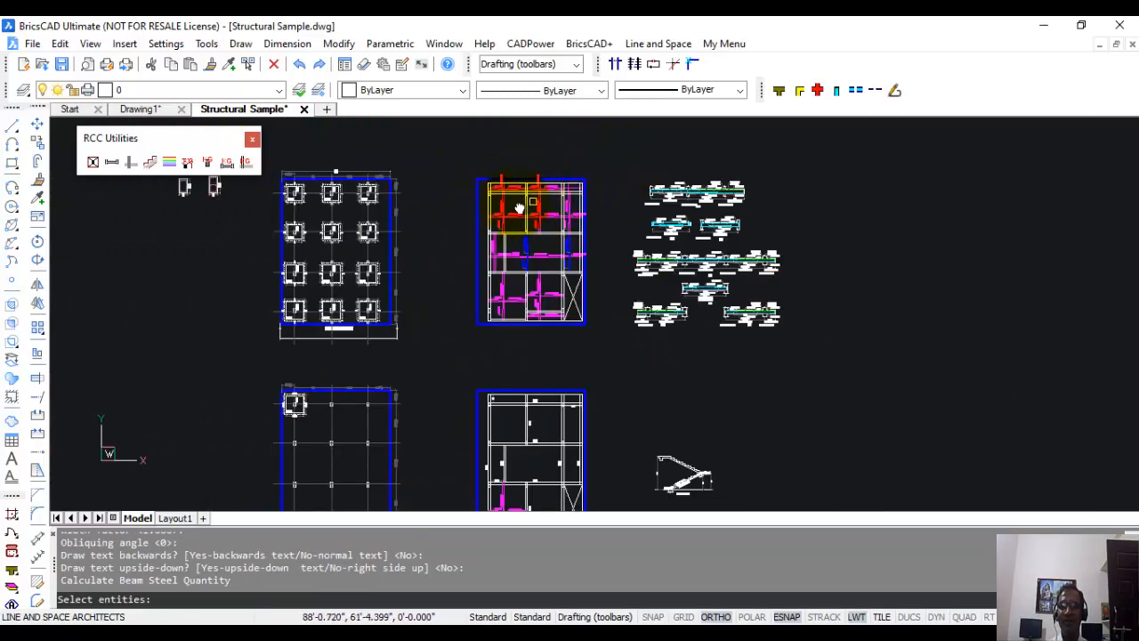
pyautogui.click(614, 162)
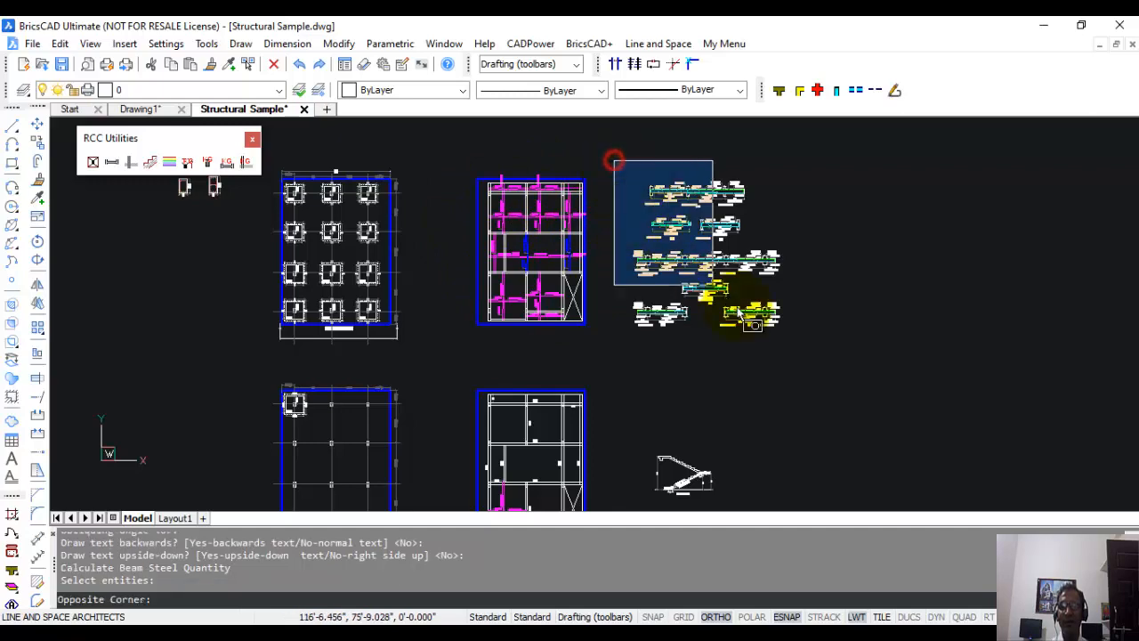
pyautogui.click(801, 352)
pyautogui.scroll(5, 787, 322)
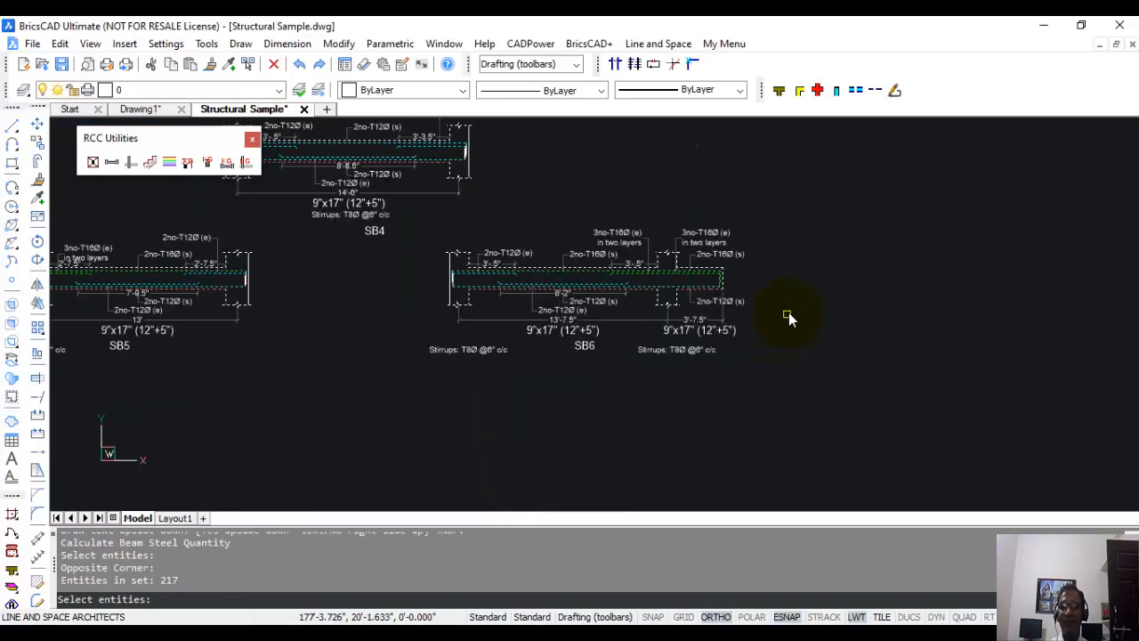
pyautogui.press('Return')
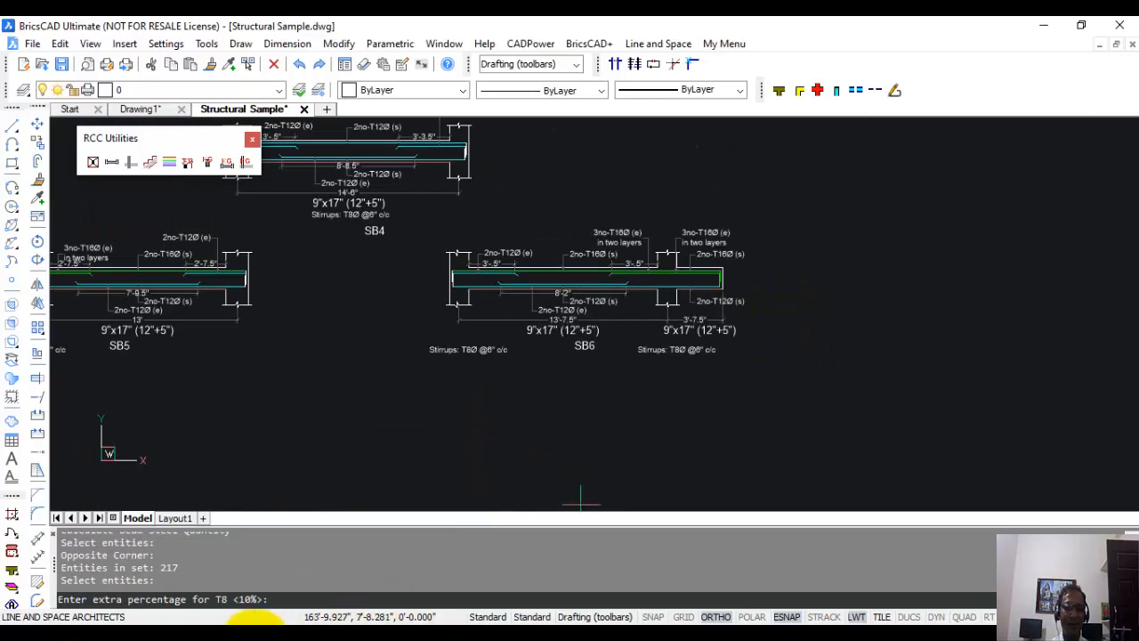
# Accept 10% extra for T8, T12 and T16, and place the beam steel quantity text below section SB6.
pyautogui.moveTo(75, 598); pyautogui.dragTo(289, 597)
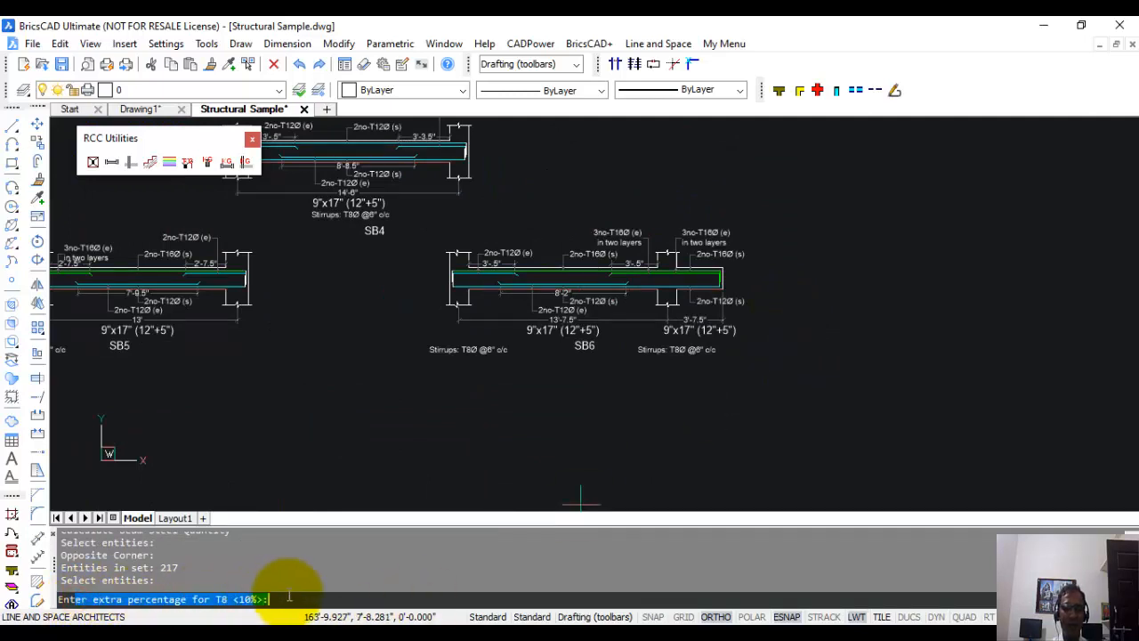
pyautogui.click(282, 597)
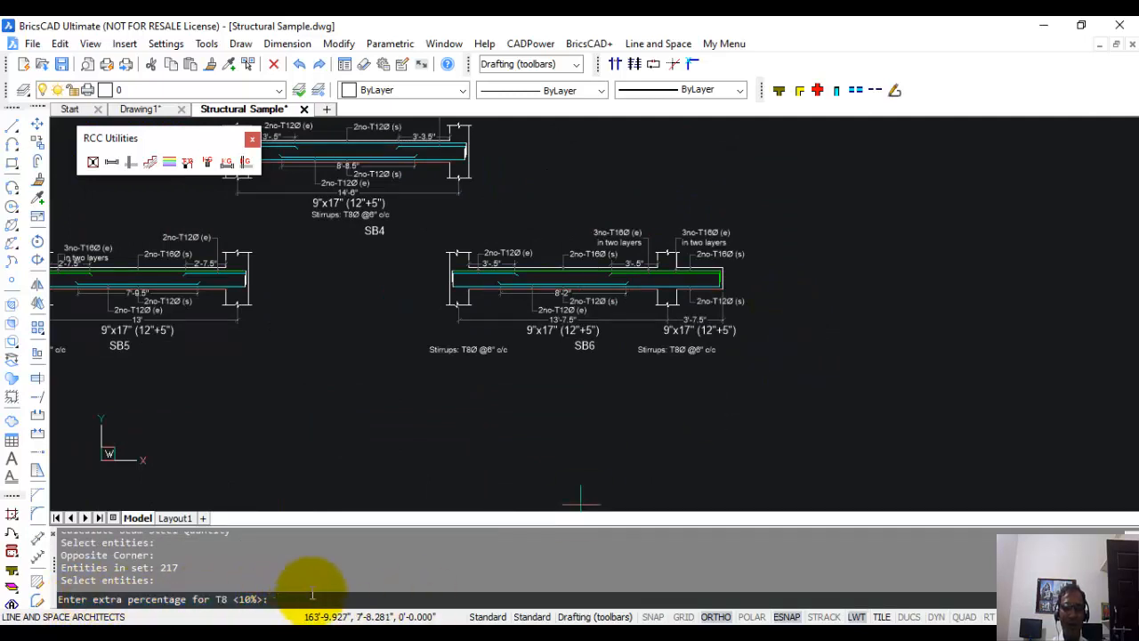
pyautogui.press('Return')
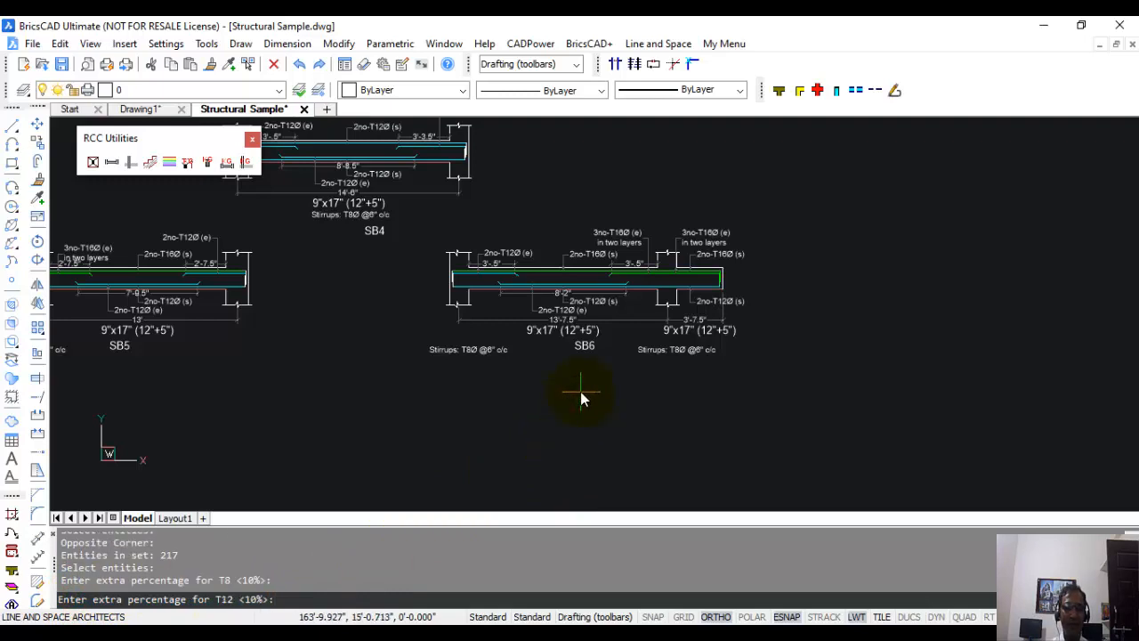
pyautogui.press('Return')
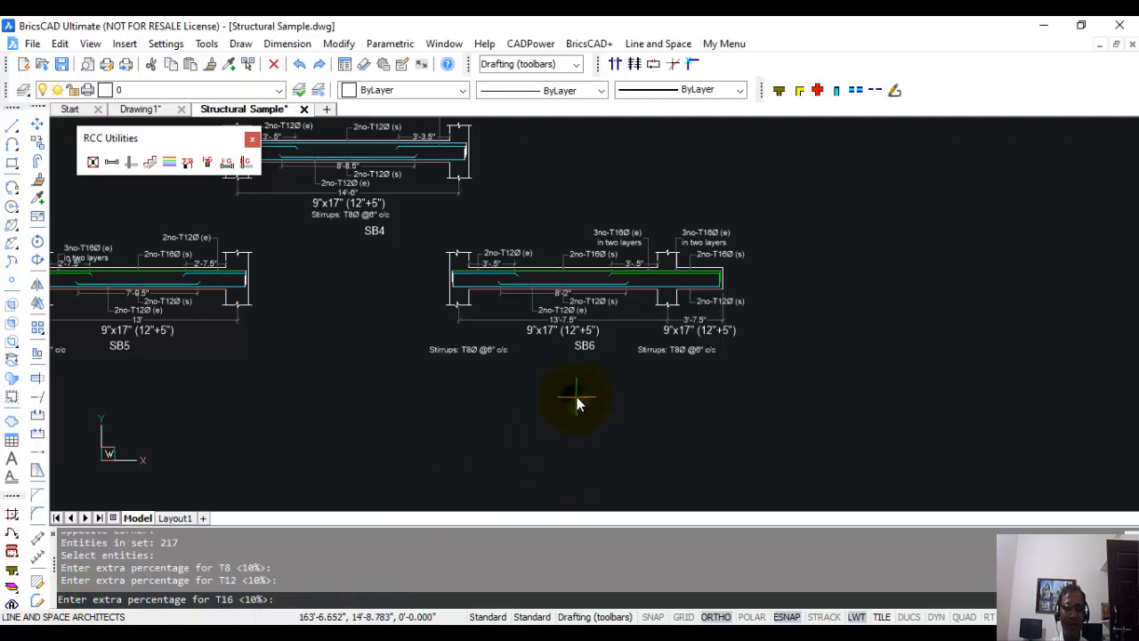
pyautogui.press('Return')
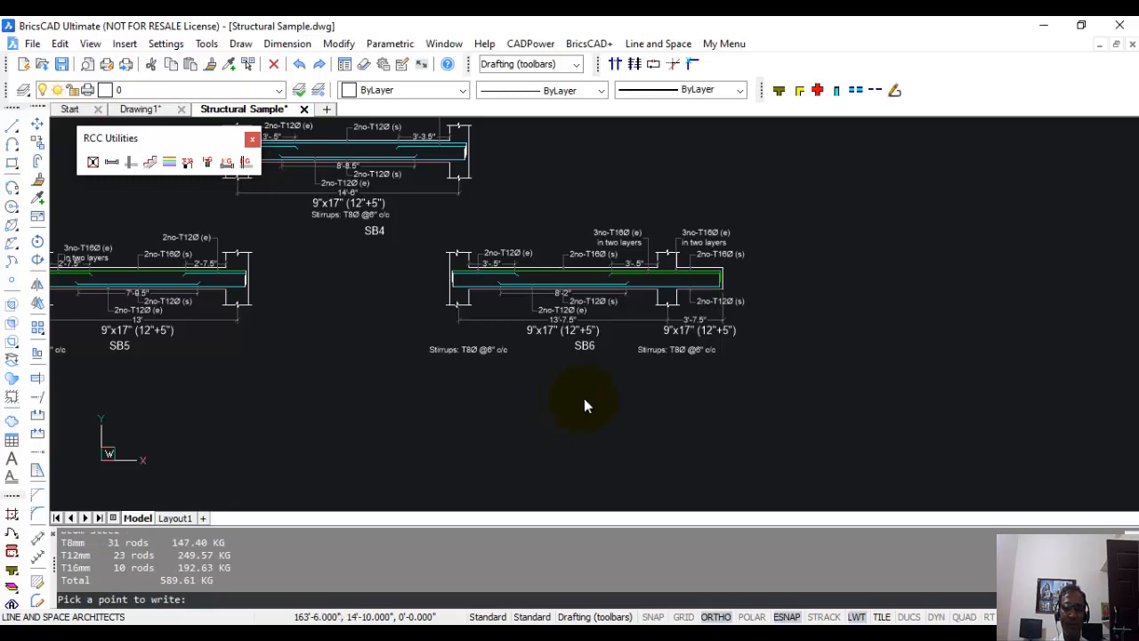
pyautogui.scroll(-3, 614, 401)
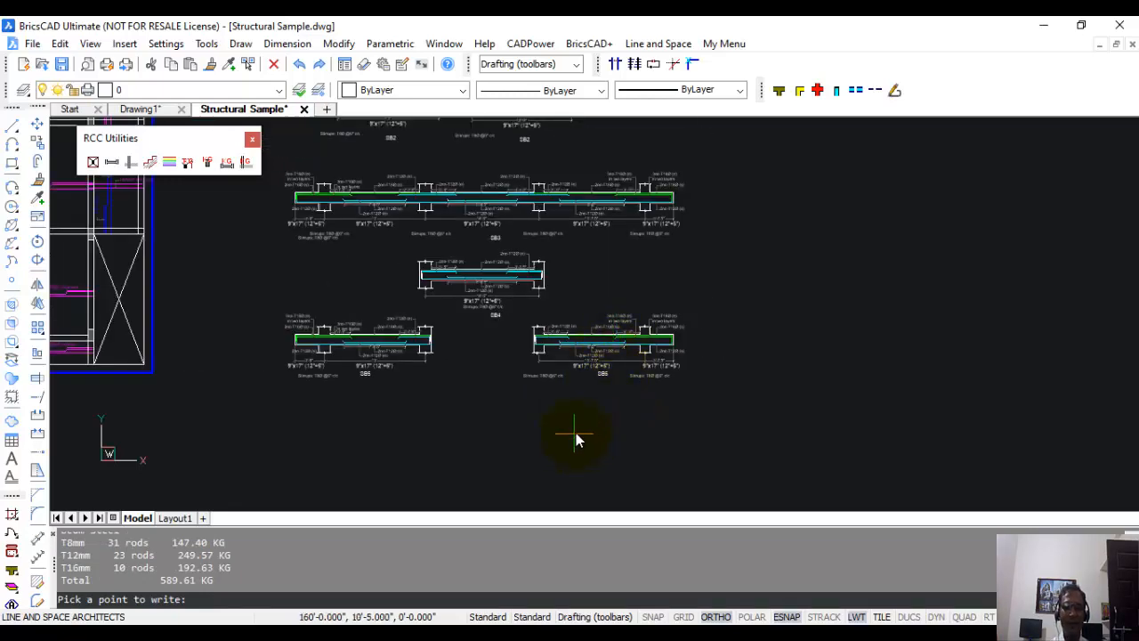
pyautogui.click(607, 426)
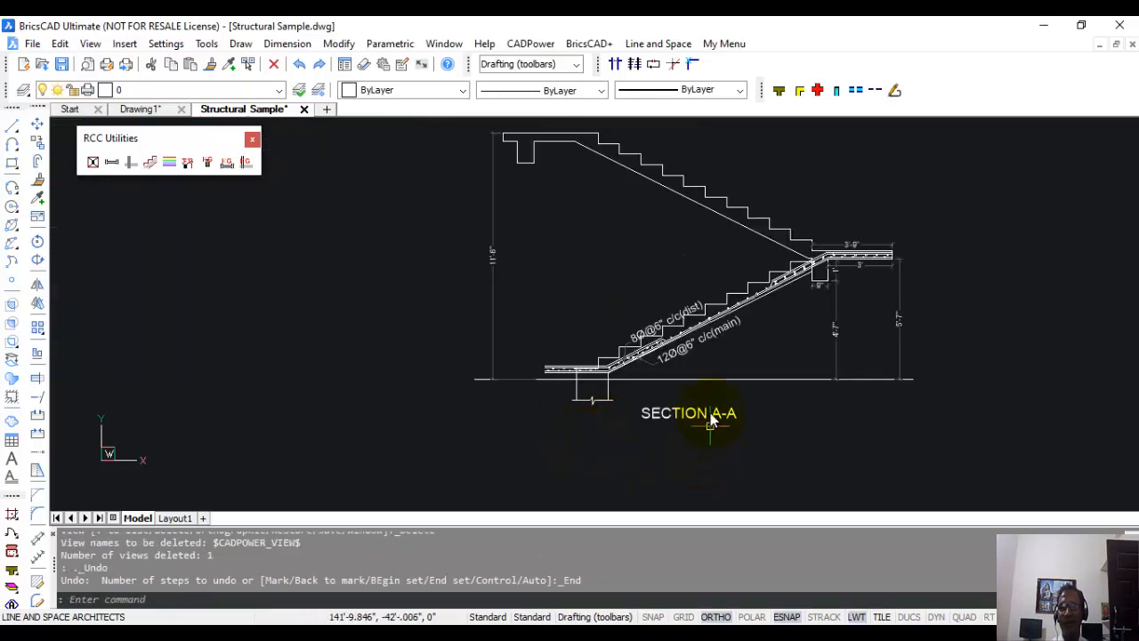
# Examine the beam steel quantity text below SB6 for the rods and weight of each bar diameter.
pyautogui.scroll(-5, 710, 425)
pyautogui.scroll(5, 761, 329)
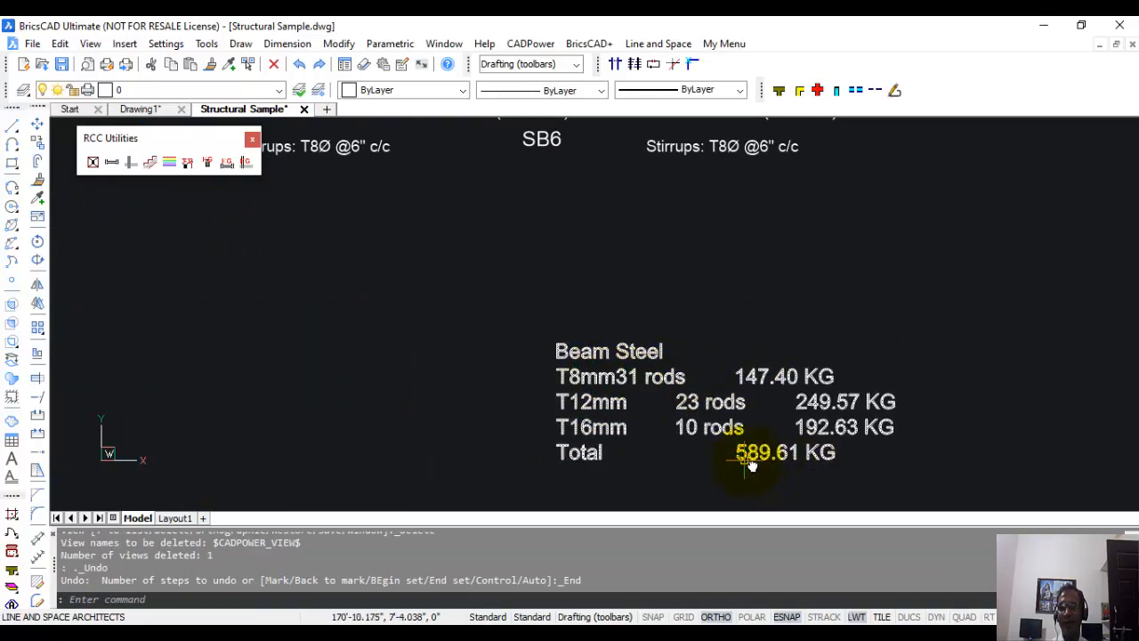
pyautogui.scroll(-5, 812, 466)
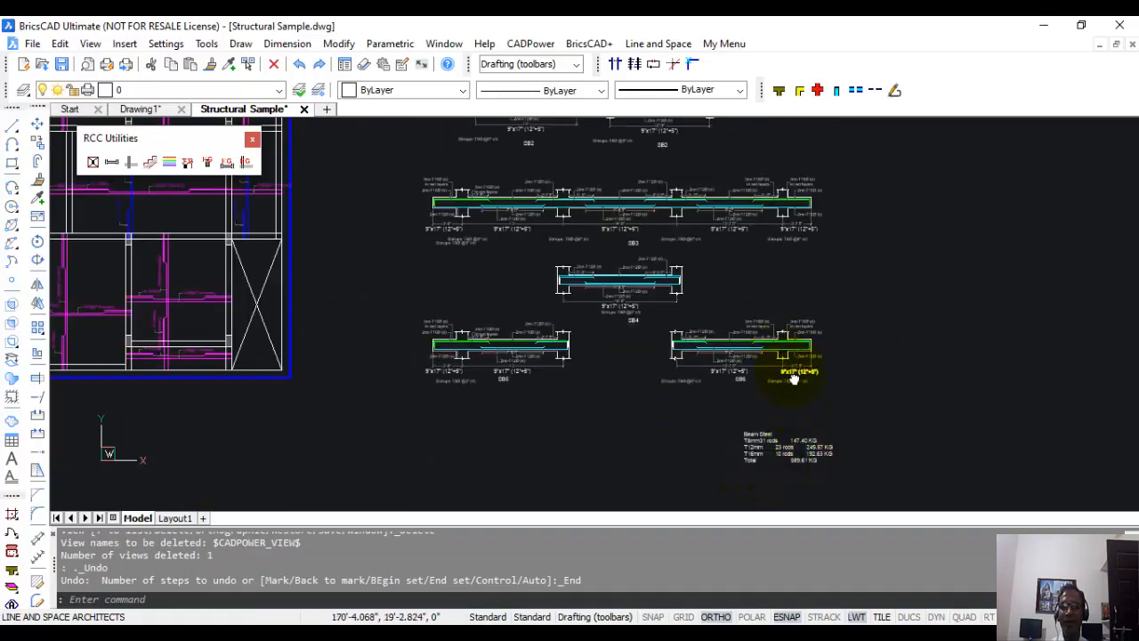
pyautogui.scroll(-3, 794, 380)
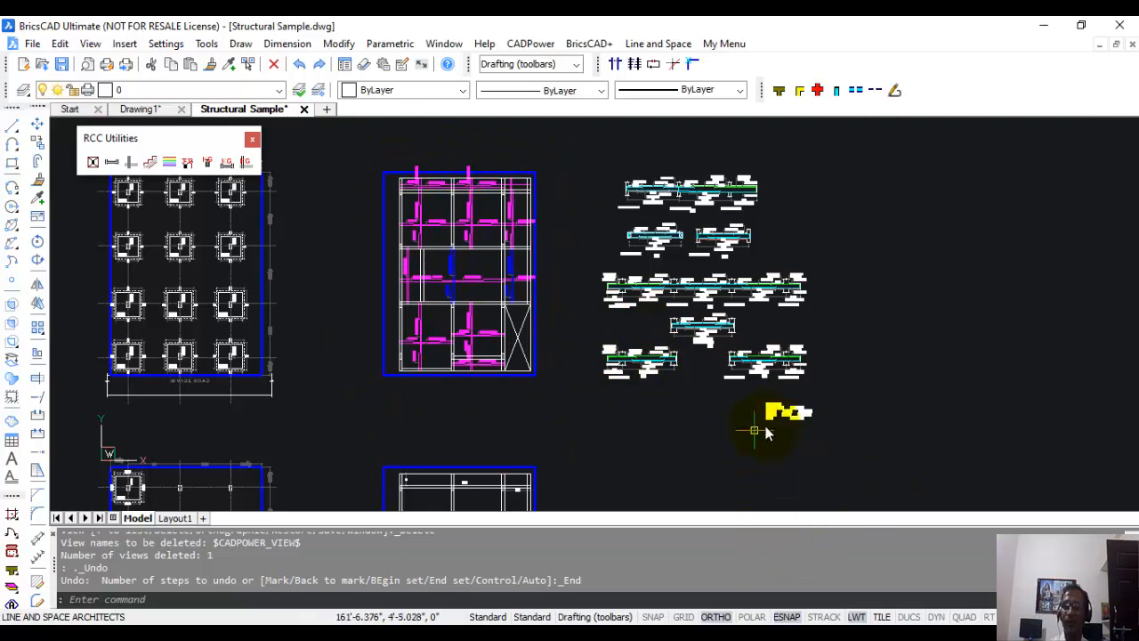
pyautogui.scroll(5, 767, 433)
pyautogui.scroll(-2, 851, 374)
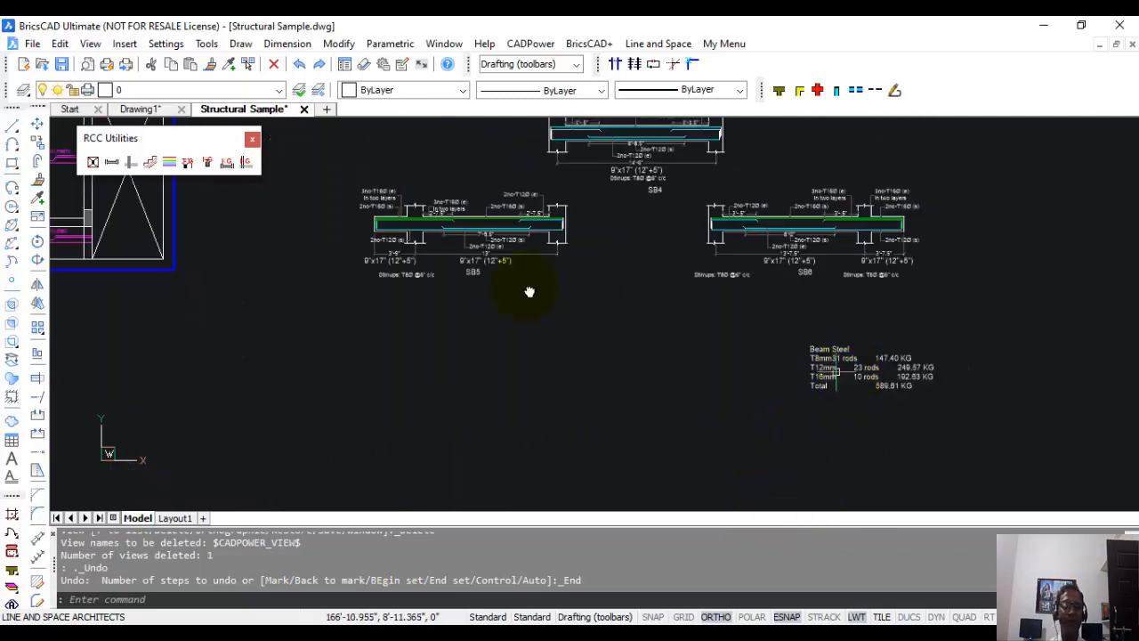
# Start Footing Steel Quantity and use its zoom option to view the footing layout plan before returning to the footing settings.
pyautogui.click(188, 163)
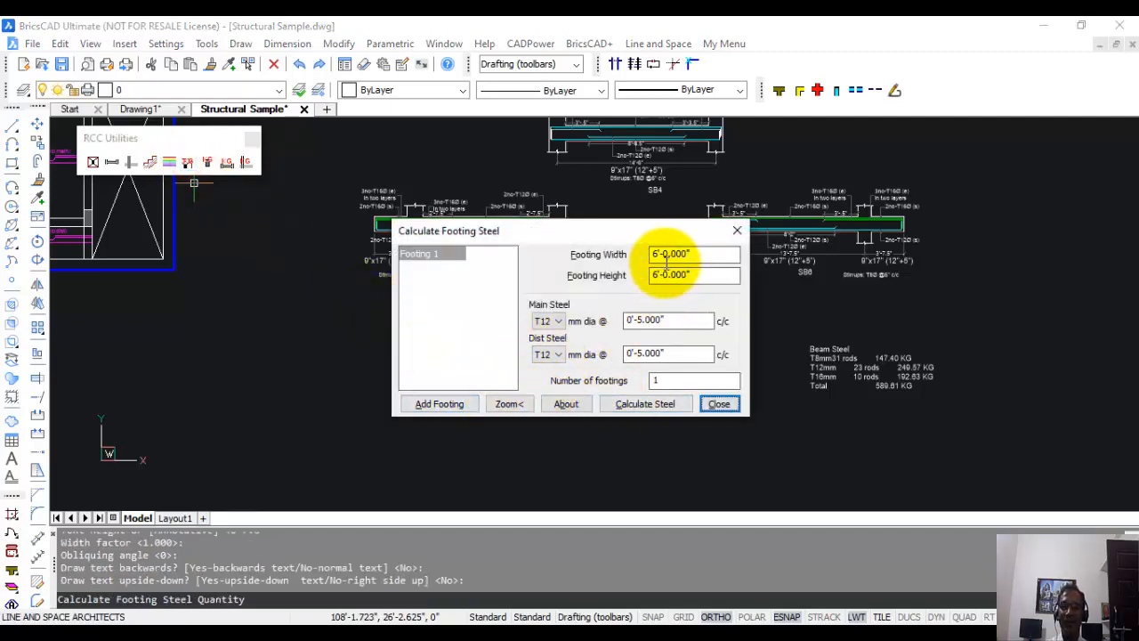
pyautogui.click(509, 403)
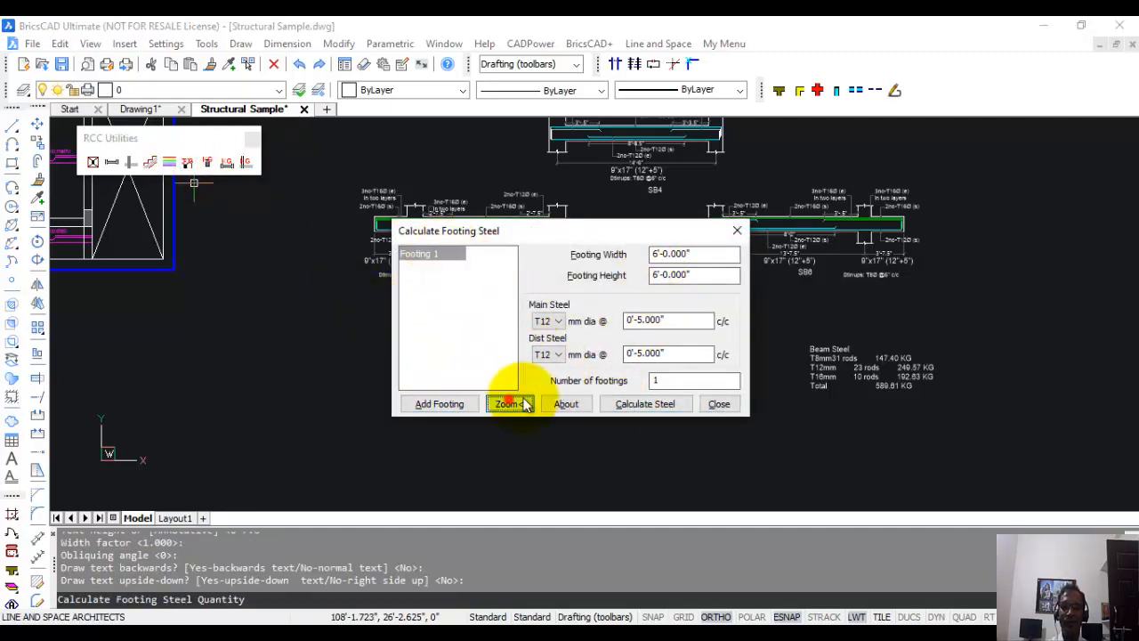
pyautogui.scroll(-1, 623, 356)
pyautogui.moveTo(633, 278)
pyautogui.mouseDown(button='middle')
pyautogui.moveTo(788, 267)
pyautogui.moveTo(984, 174)
pyautogui.moveTo(571, 200)
pyautogui.mouseUp(button='middle')
pyautogui.scroll(2, 612, 272)
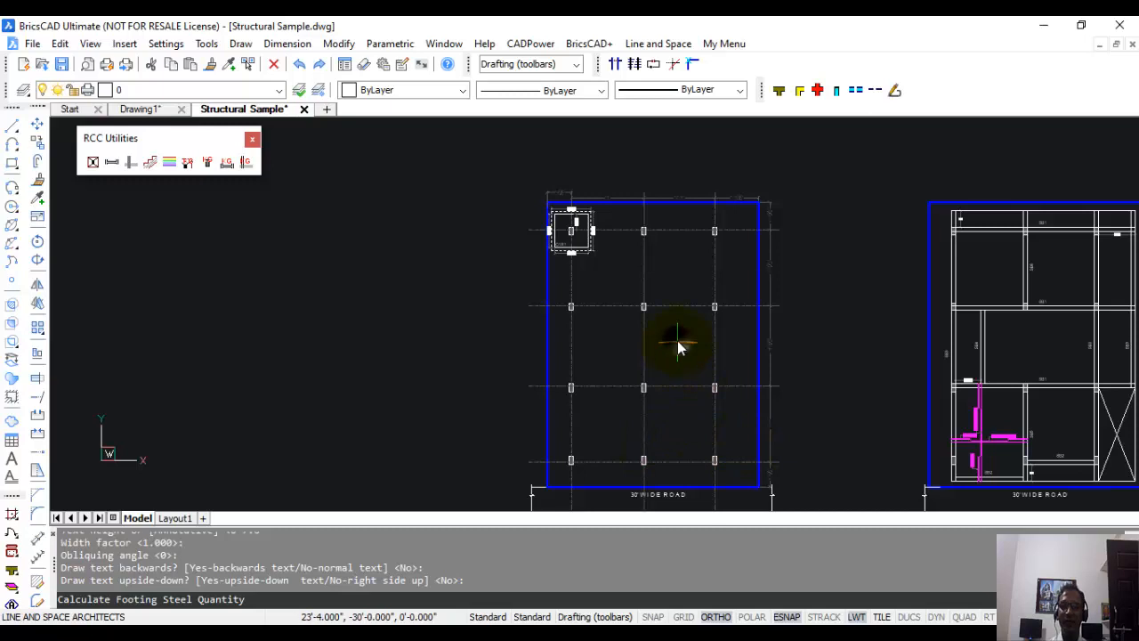
pyautogui.press('Escape')
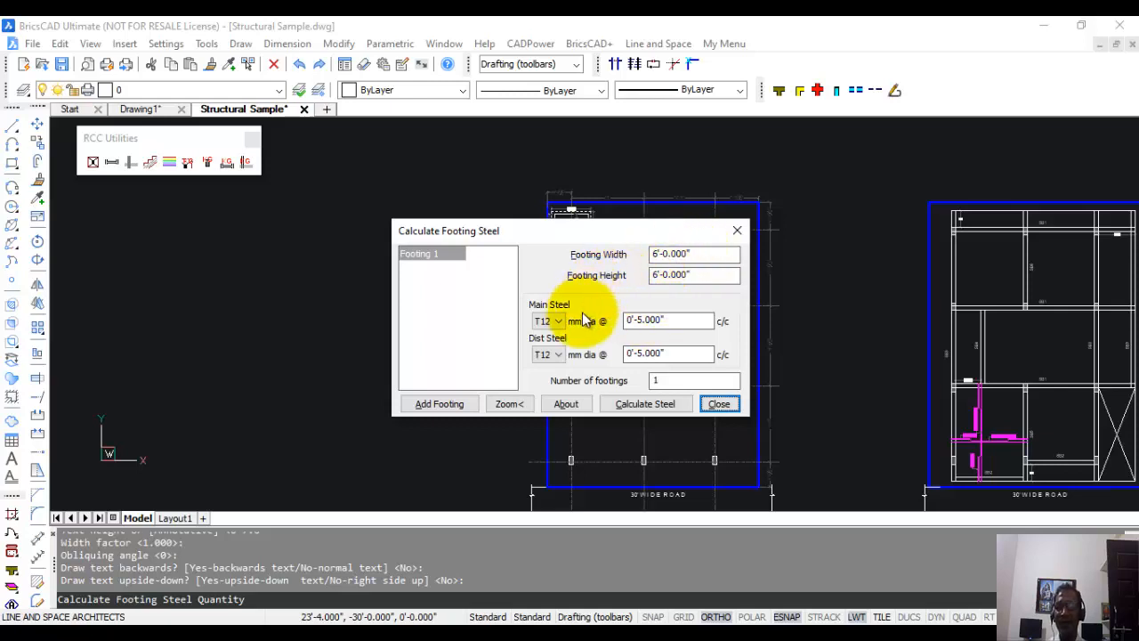
# Configure Footing 1 with T10 main steel, T10 distribution steel and 6 footings.
pyautogui.click(435, 255)
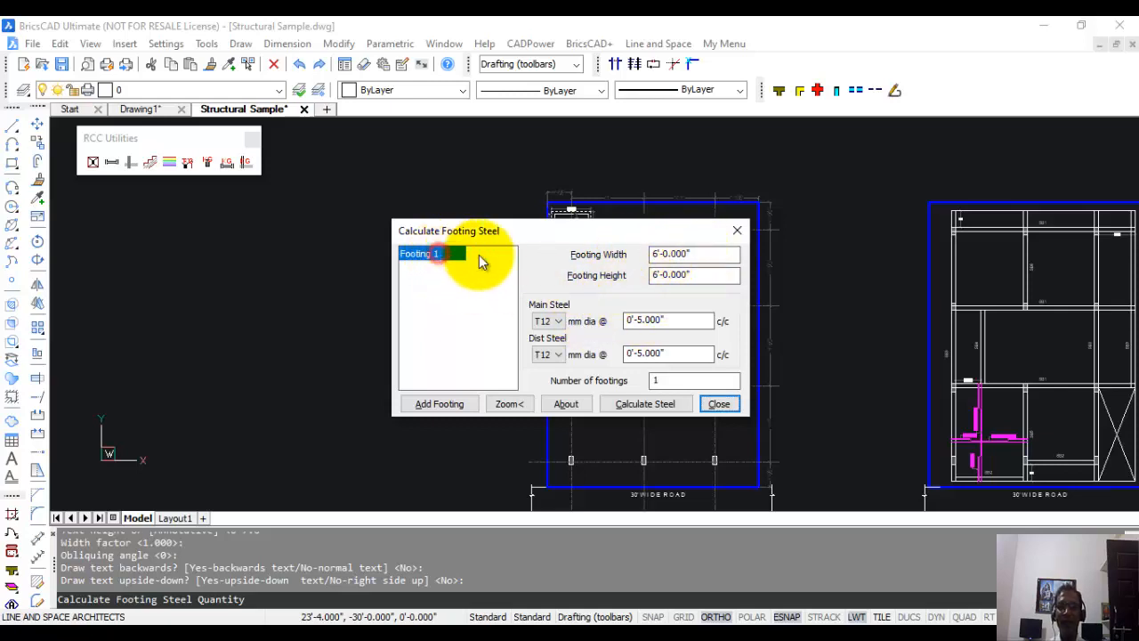
pyautogui.click(681, 254)
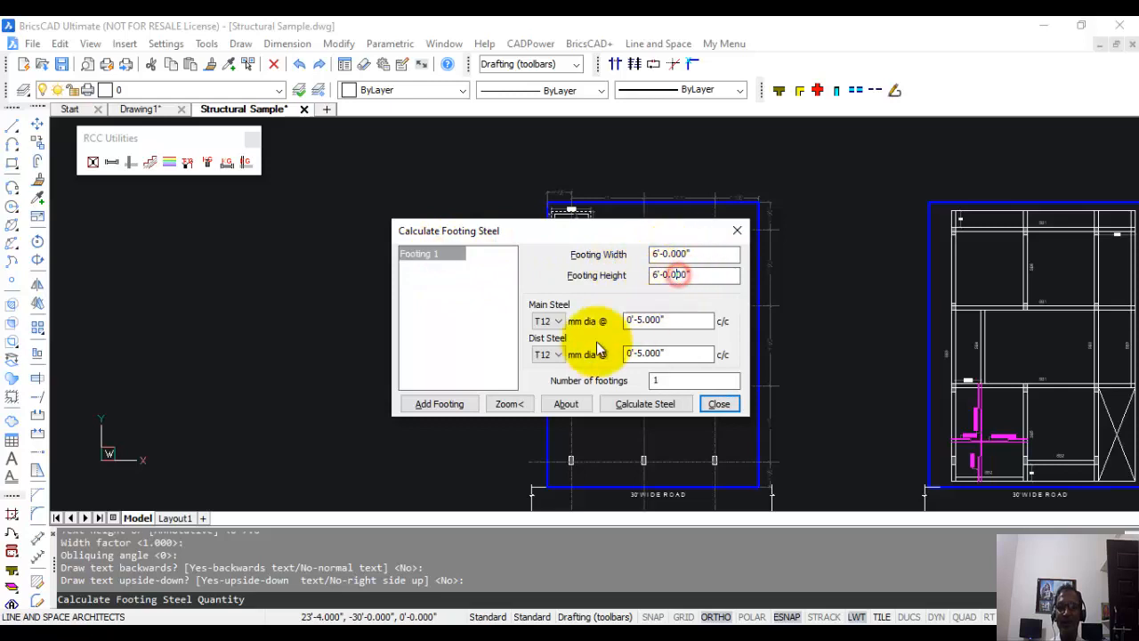
pyautogui.click(557, 321)
pyautogui.click(547, 346)
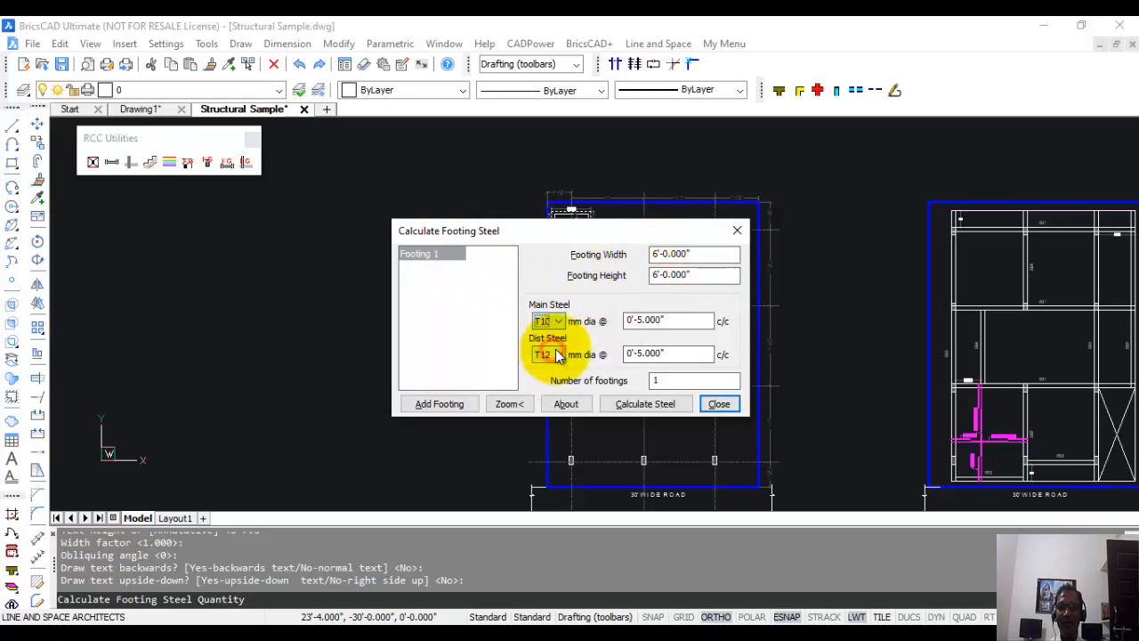
pyautogui.click(549, 354)
pyautogui.click(549, 381)
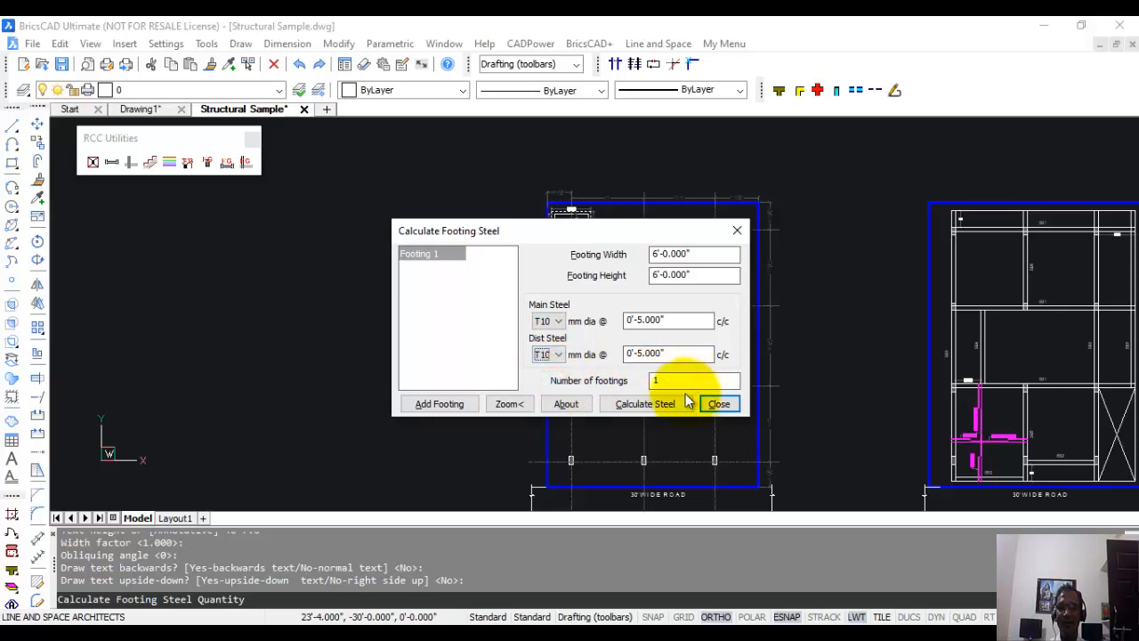
pyautogui.doubleClick(671, 382)
pyautogui.write('6')
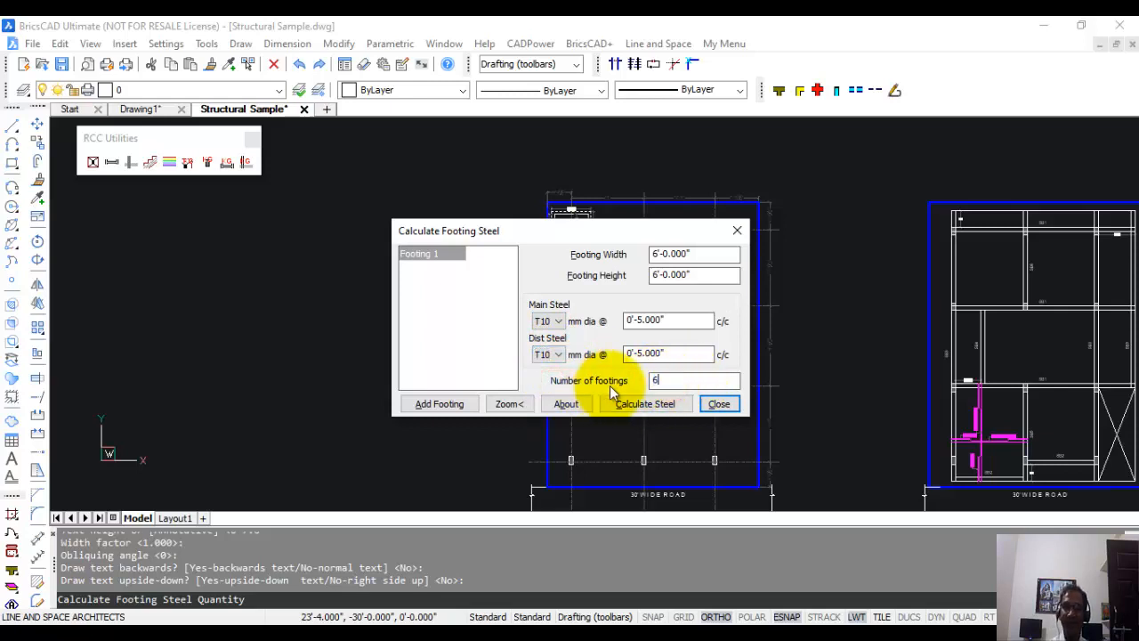
# Add a second footing of 5'-0" width and 5'-0" height, keeping T10 as its main steel.
pyautogui.click(456, 409)
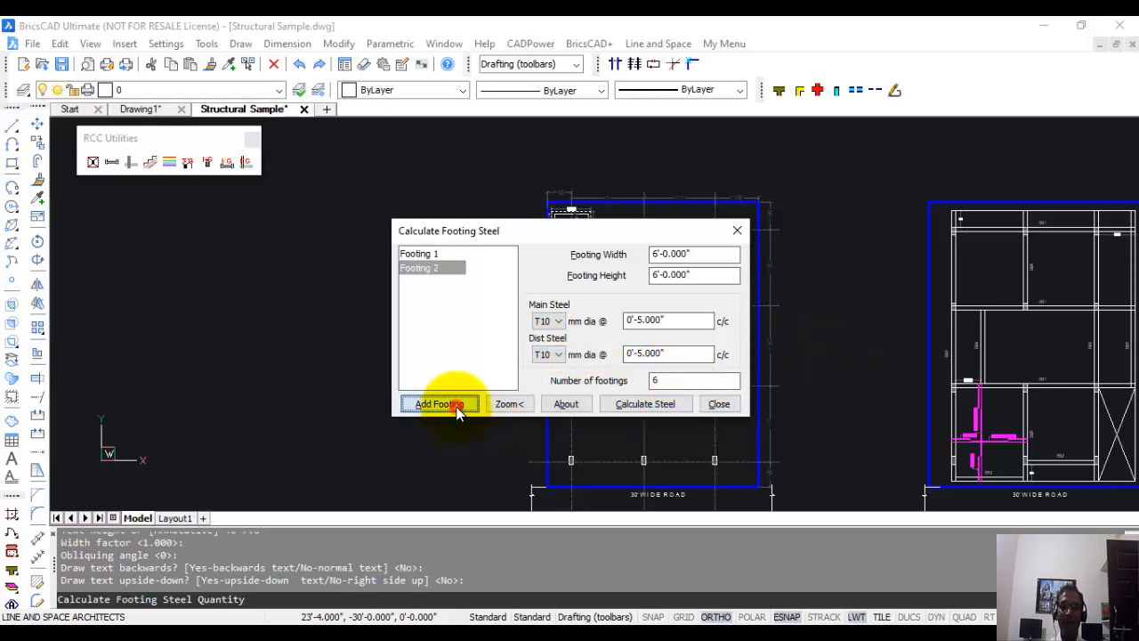
pyautogui.doubleClick(711, 254)
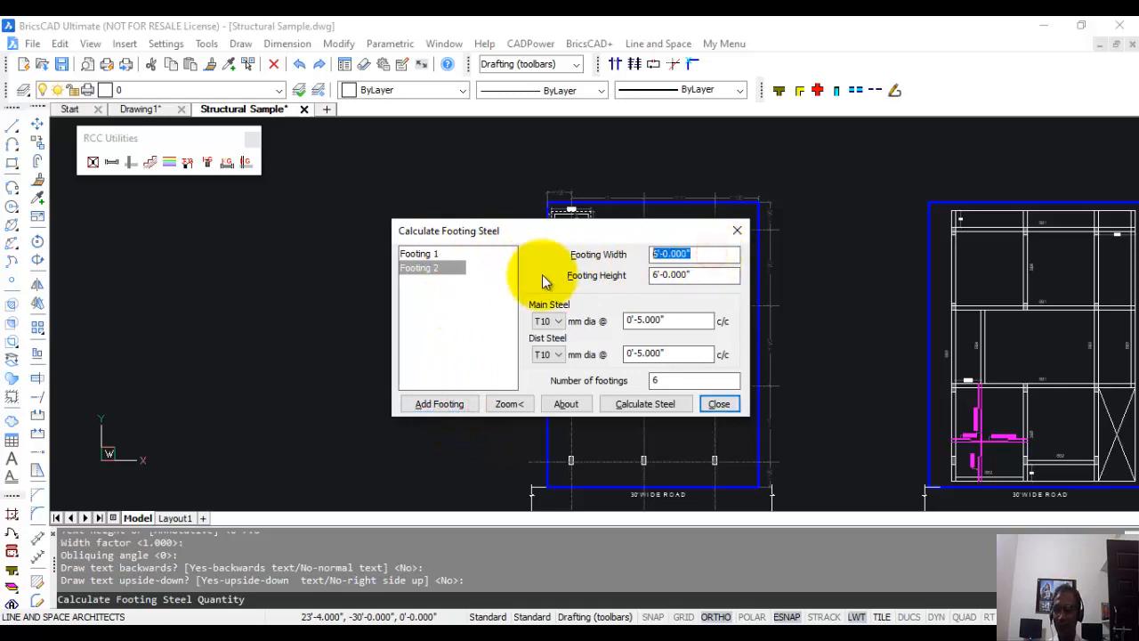
pyautogui.write('60')
pyautogui.press('Tab')
pyautogui.write('6')
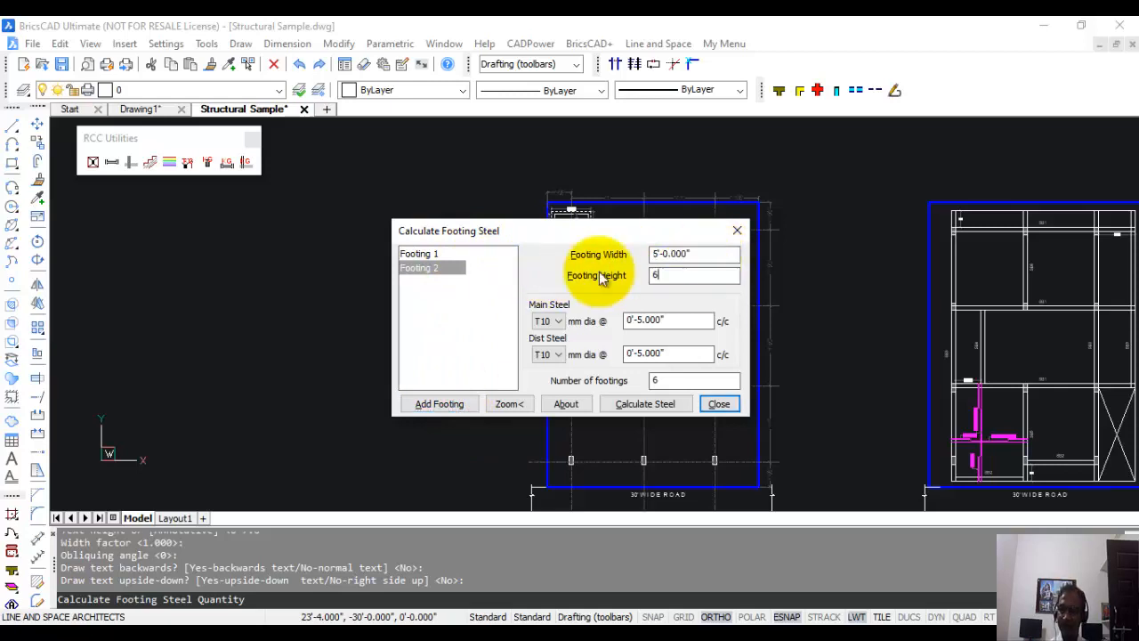
pyautogui.click(544, 324)
pyautogui.click(546, 320)
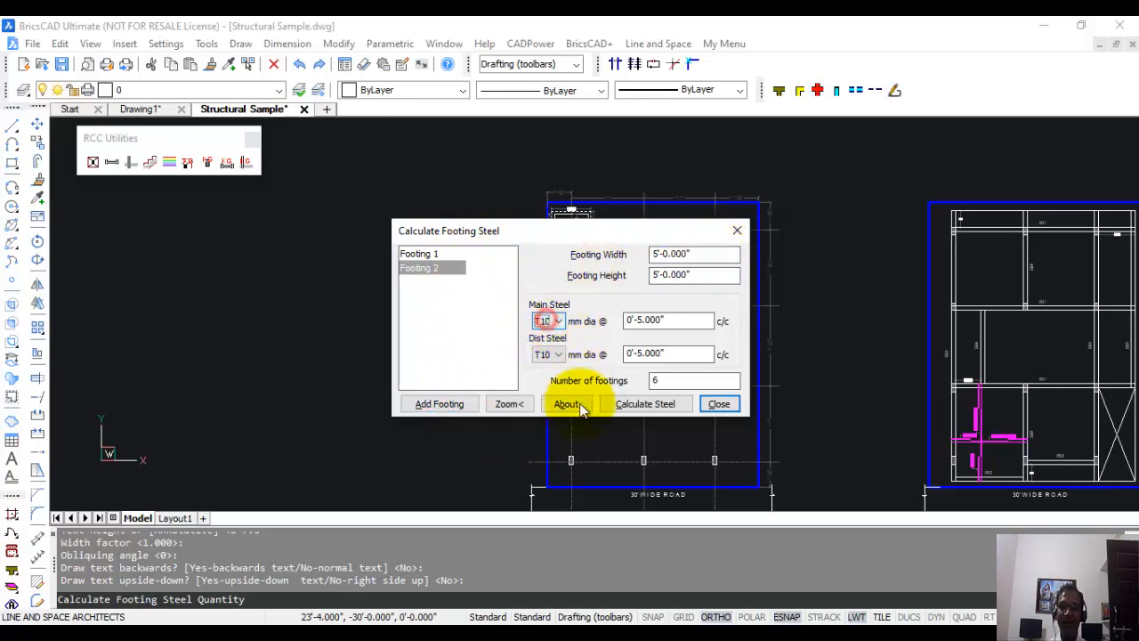
# Calculate the footing steel with 10% extra for T10 and place the quantity text beside the upper footing plan.
pyautogui.click(644, 406)
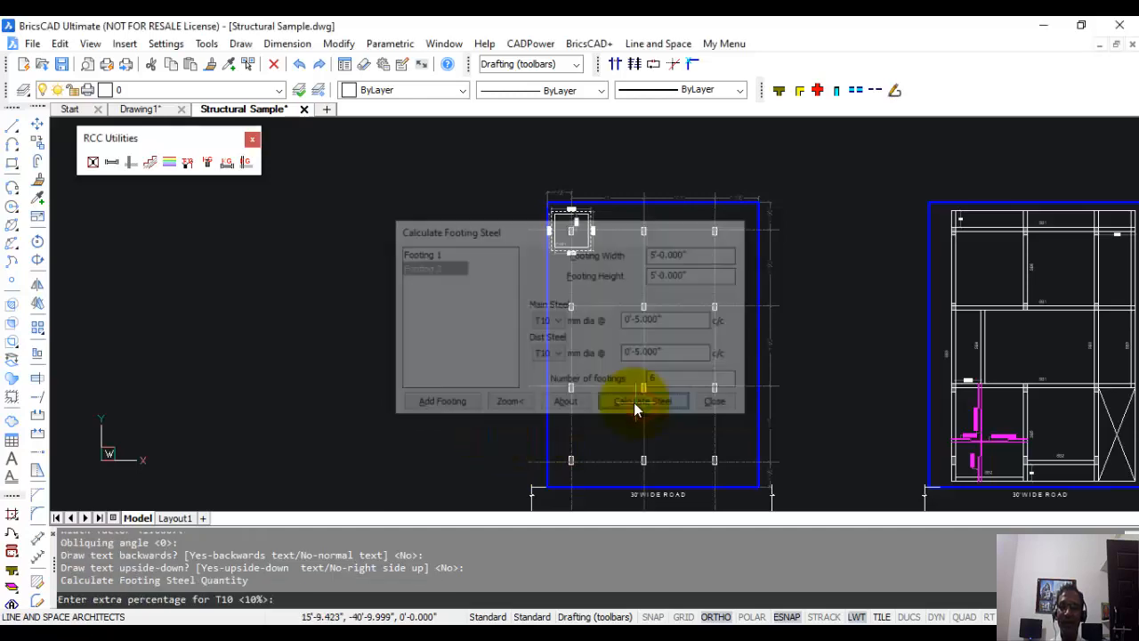
pyautogui.scroll(-2, 630, 351)
pyautogui.scroll(5, 677, 276)
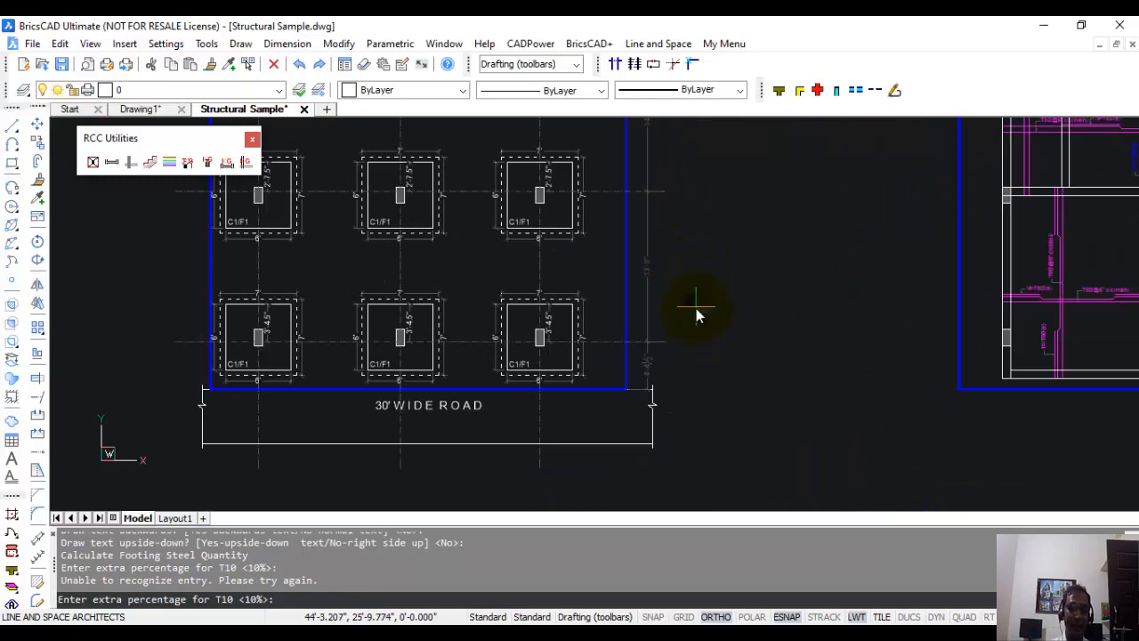
pyautogui.press('Return')
pyautogui.click(697, 312)
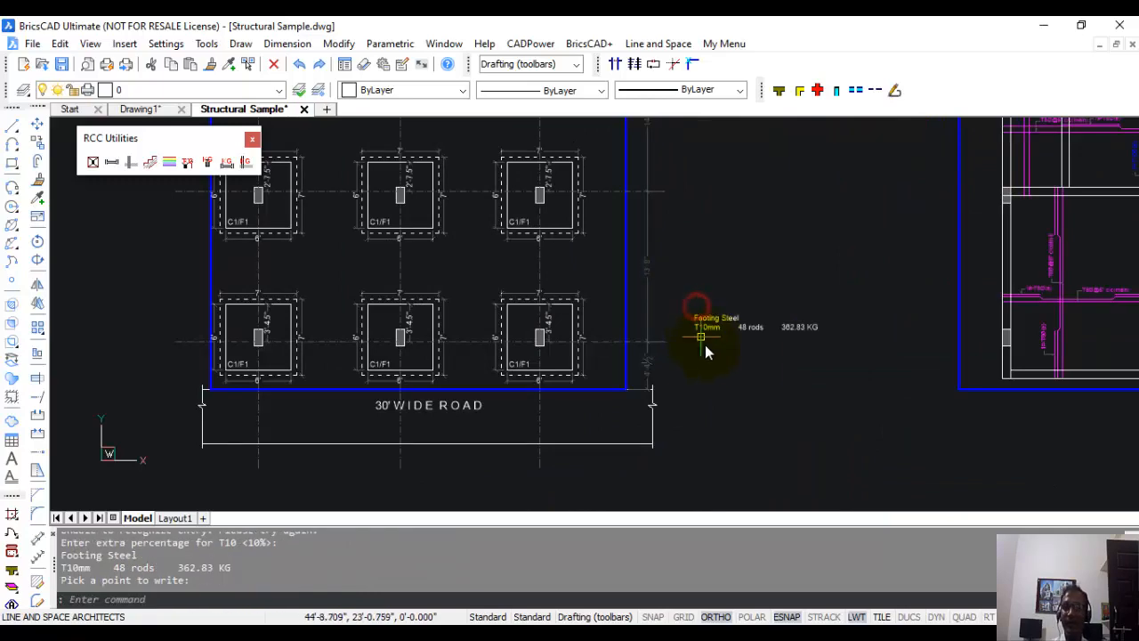
pyautogui.scroll(4, 703, 348)
pyautogui.scroll(-1, 676, 334)
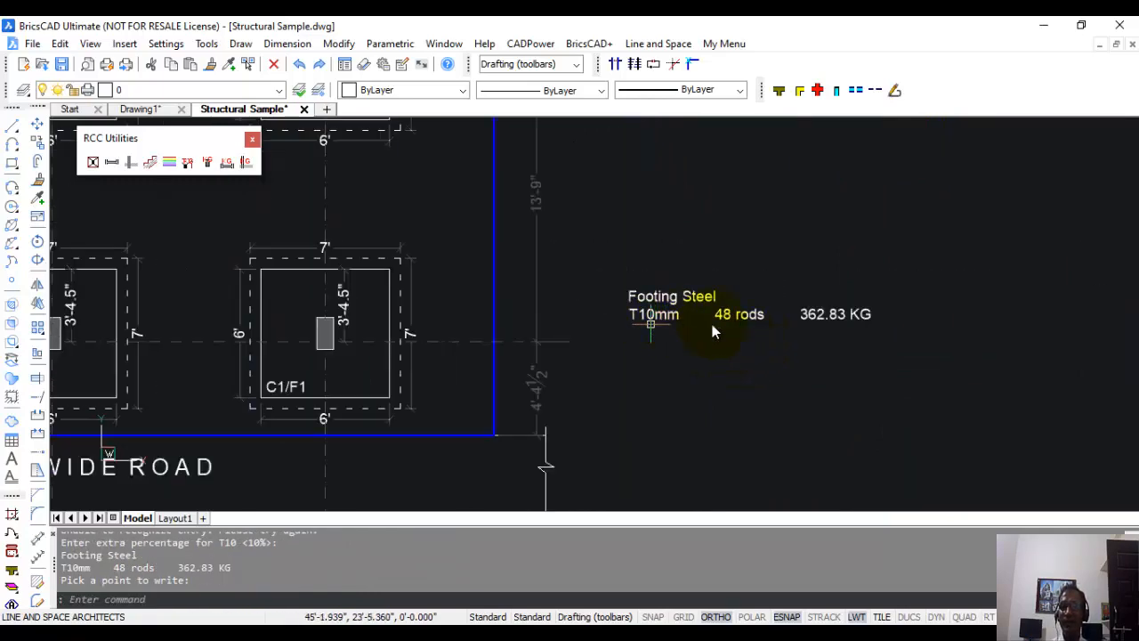
# Start Slab Steel Quantity and pick opposite corners of the lower-left slab panel in the upper slab steel plan.
pyautogui.scroll(-5, 712, 331)
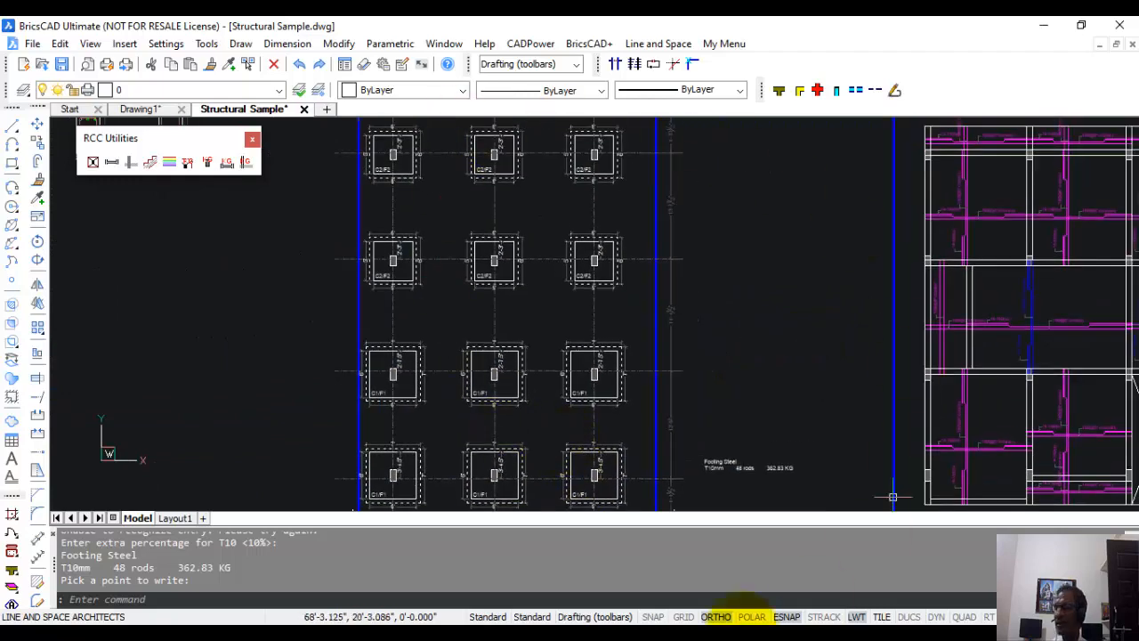
pyautogui.scroll(-3, 831, 356)
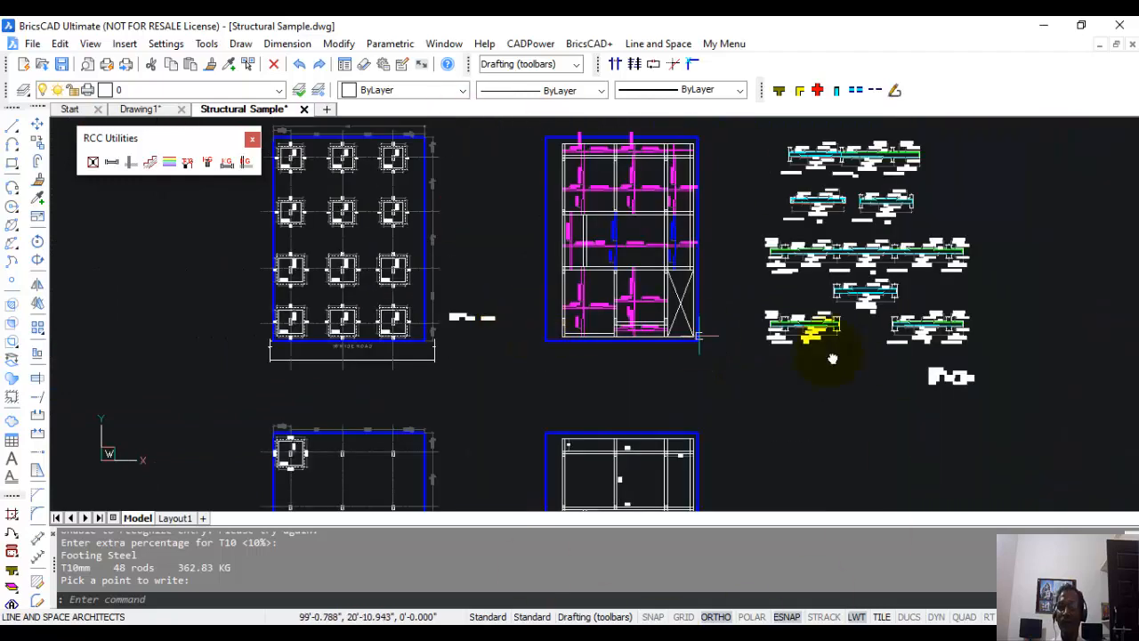
pyautogui.click(206, 162)
pyautogui.scroll(4, 538, 331)
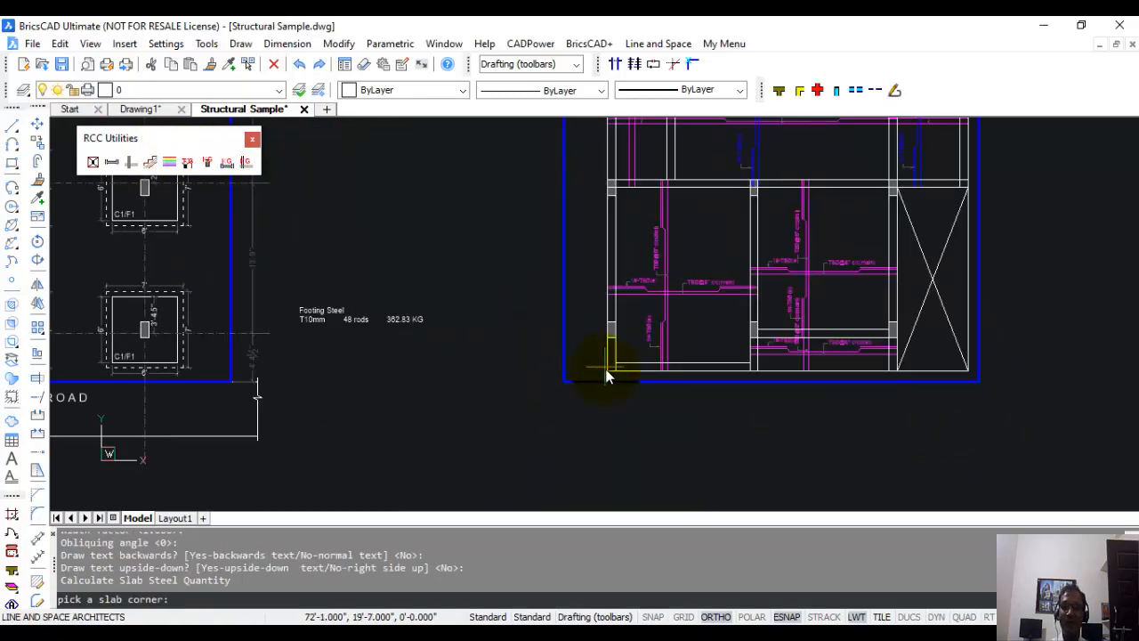
pyautogui.click(605, 371)
pyautogui.scroll(5, 753, 201)
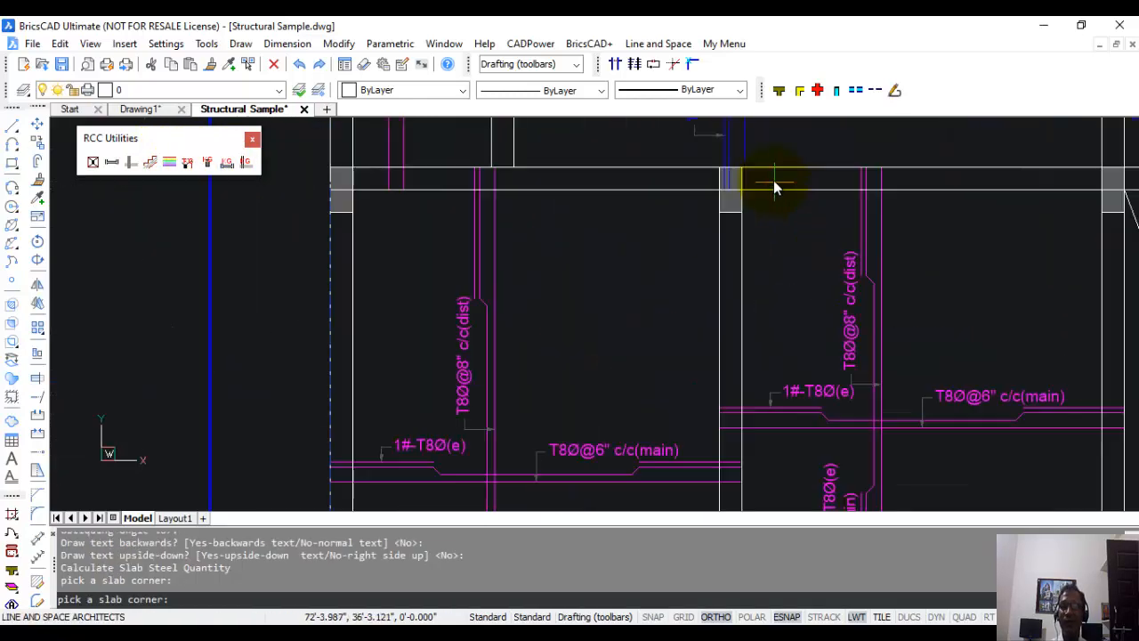
pyautogui.click(763, 175)
pyautogui.click(589, 313)
pyautogui.scroll(-2, 589, 313)
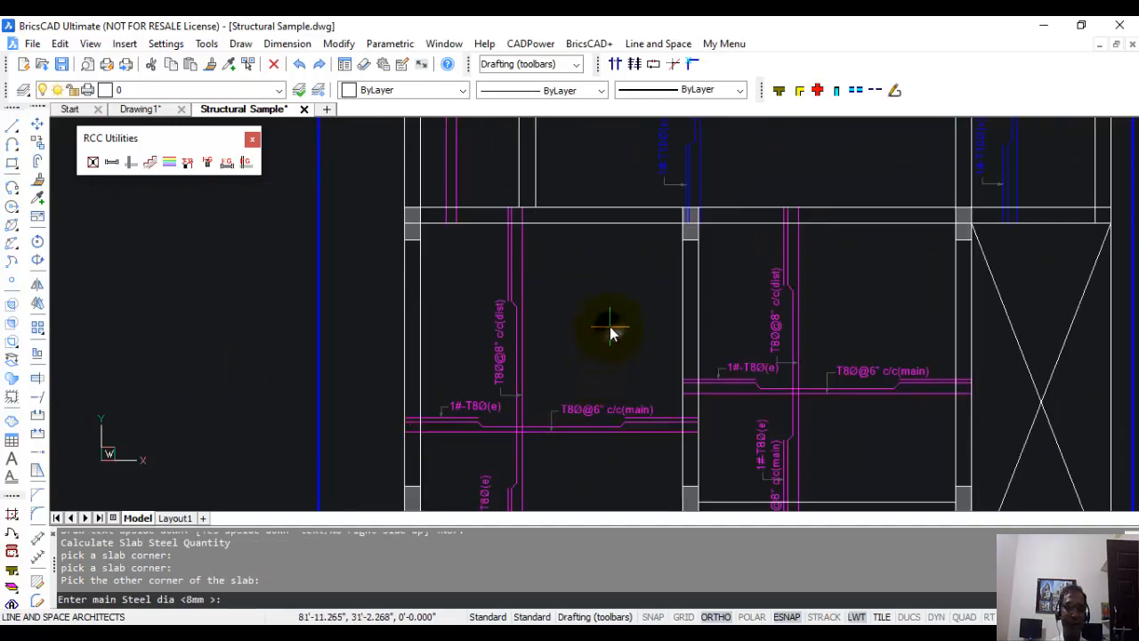
# Set the slab's main steel to 8 mm at 6" spacing and its distribution steel to 8 mm at 8" spacing.
pyautogui.press('Return')
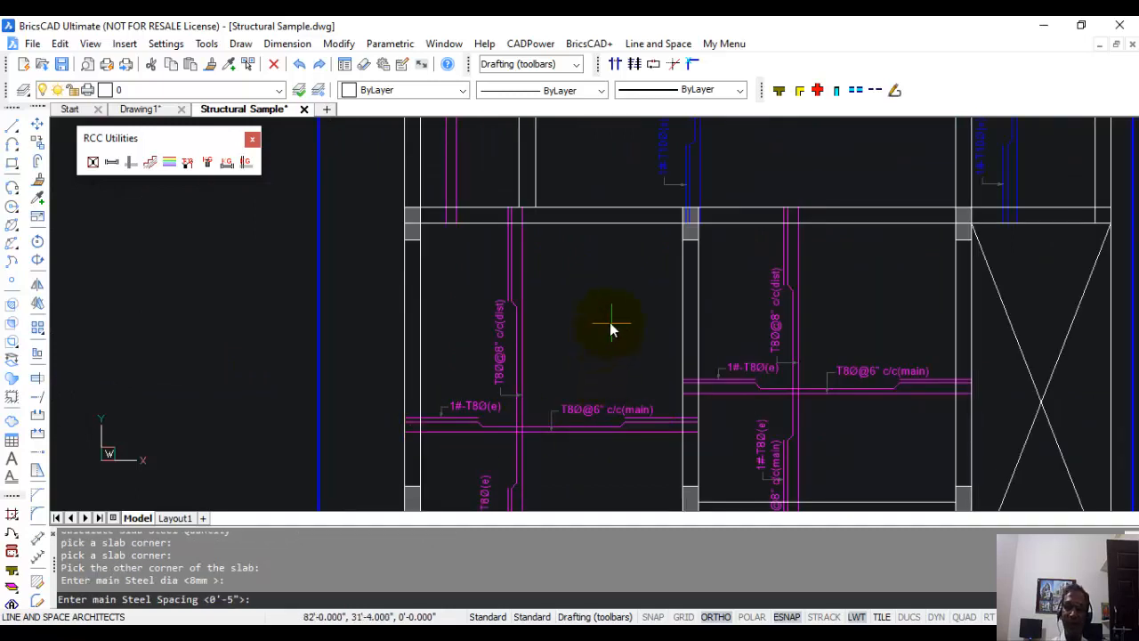
pyautogui.write('6')
pyautogui.press('Return')
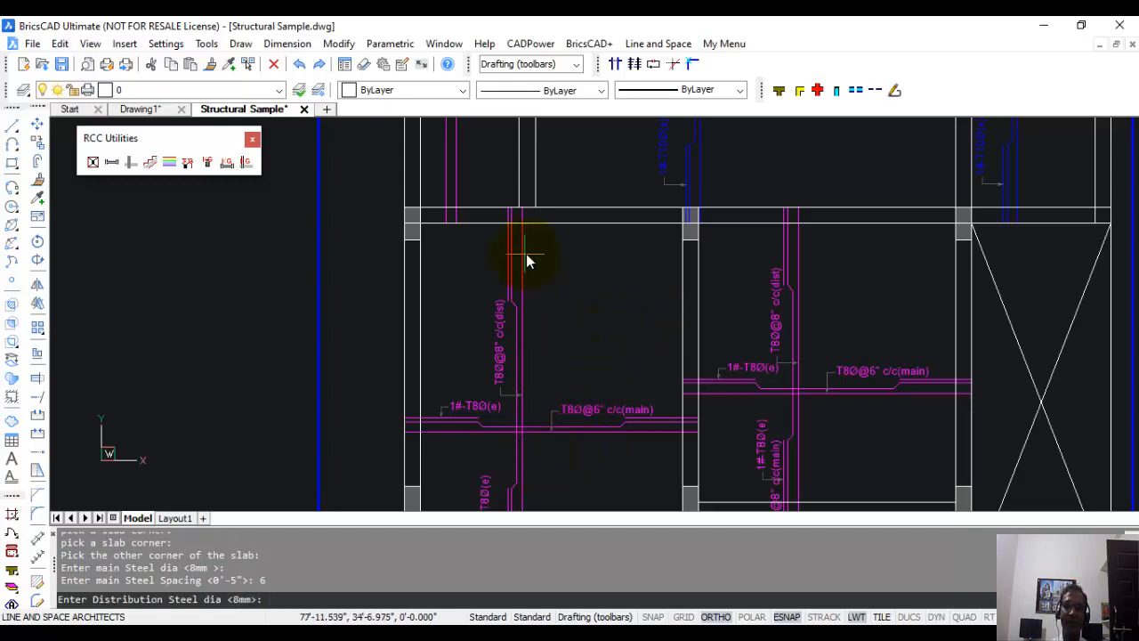
pyautogui.press('Return')
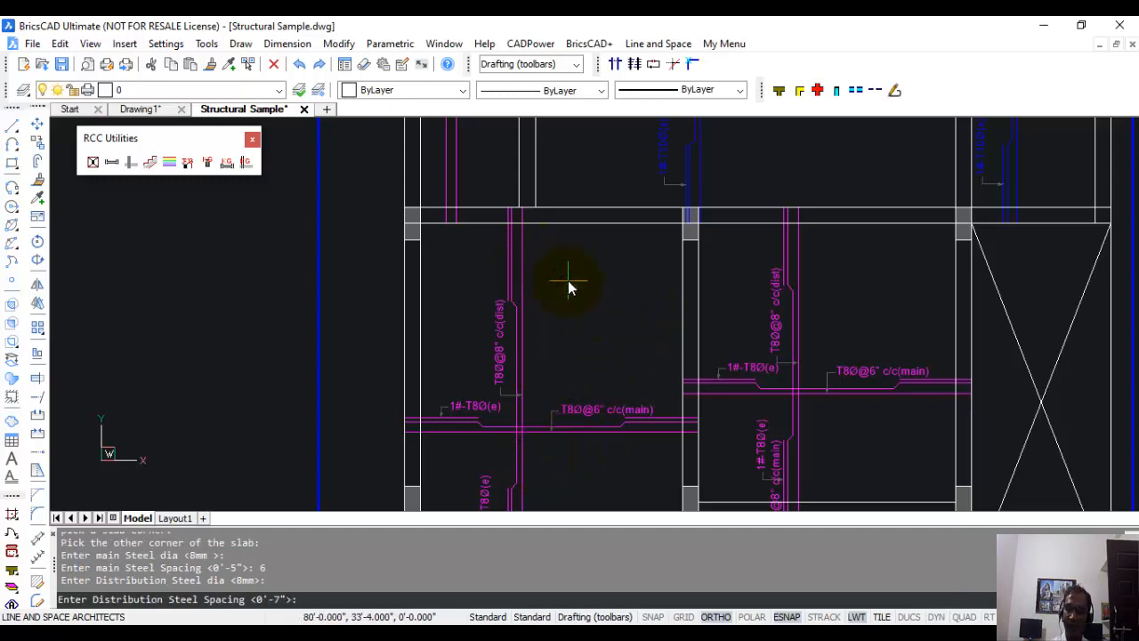
pyautogui.press('Return')
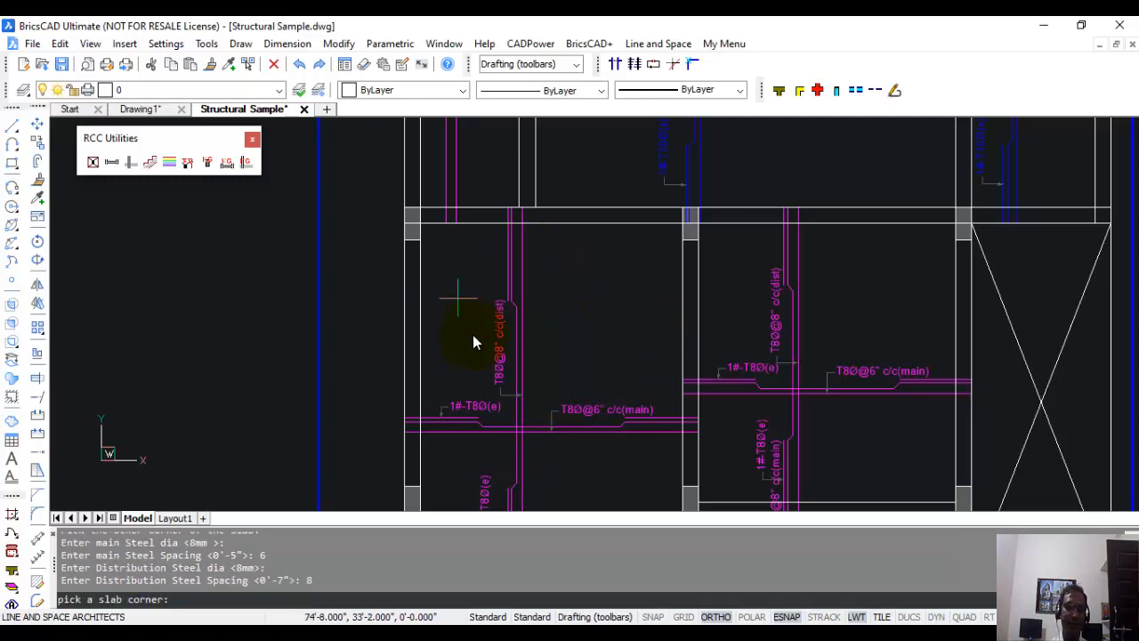
# Finish picking slabs, accept 10% extra for T8, and place the slab steel quantity text below the upper slab steel plan.
pyautogui.scroll(-5, 473, 342)
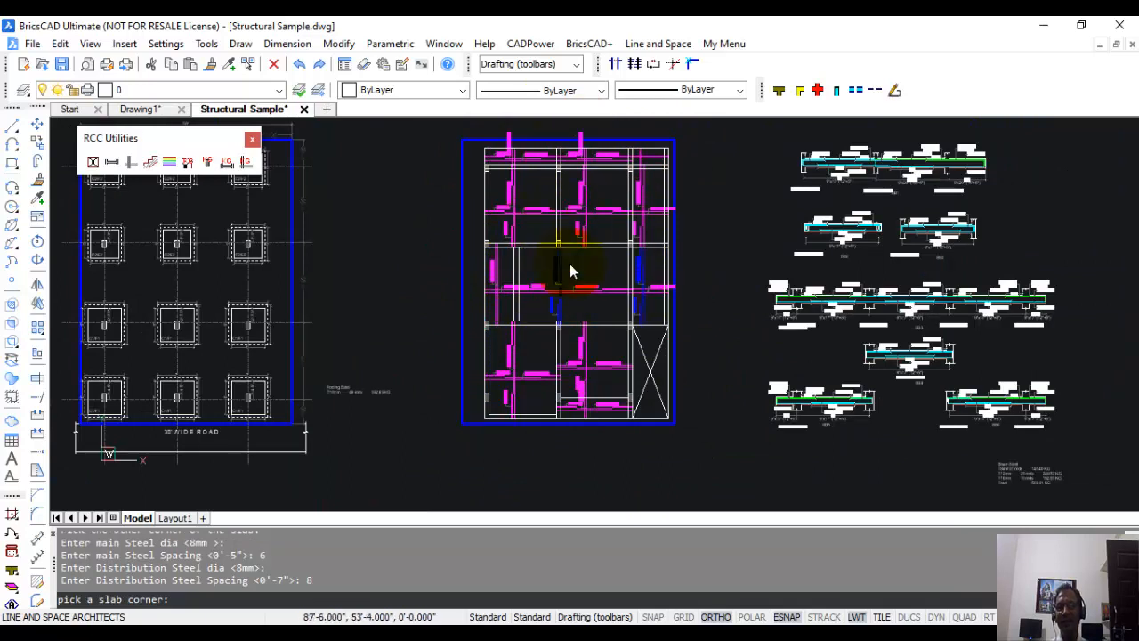
pyautogui.click(423, 331)
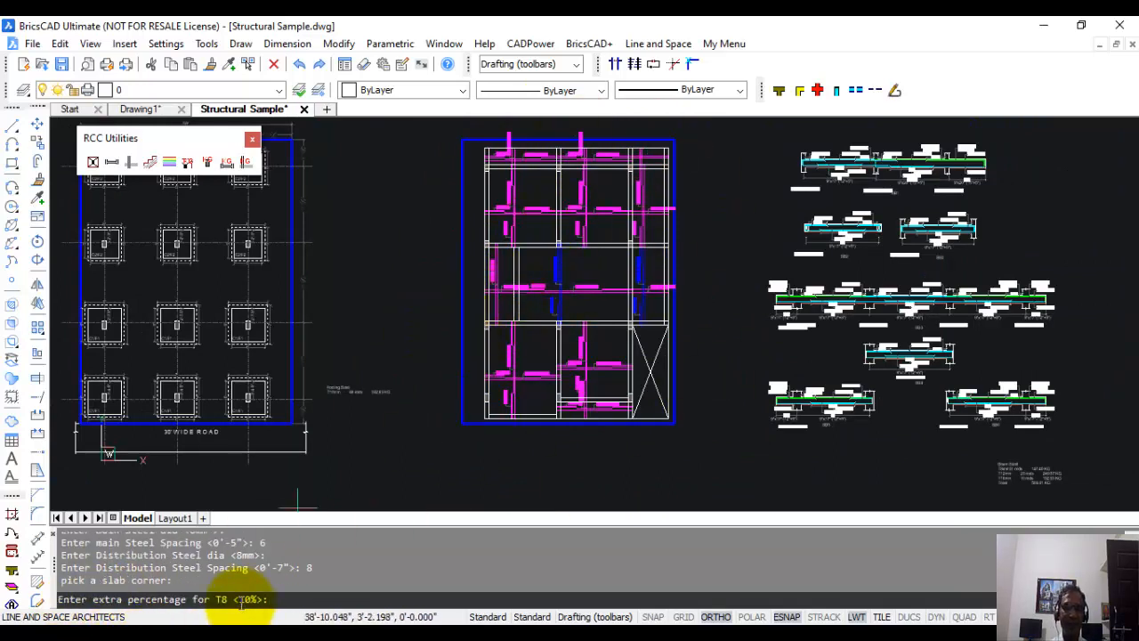
pyautogui.click(241, 601)
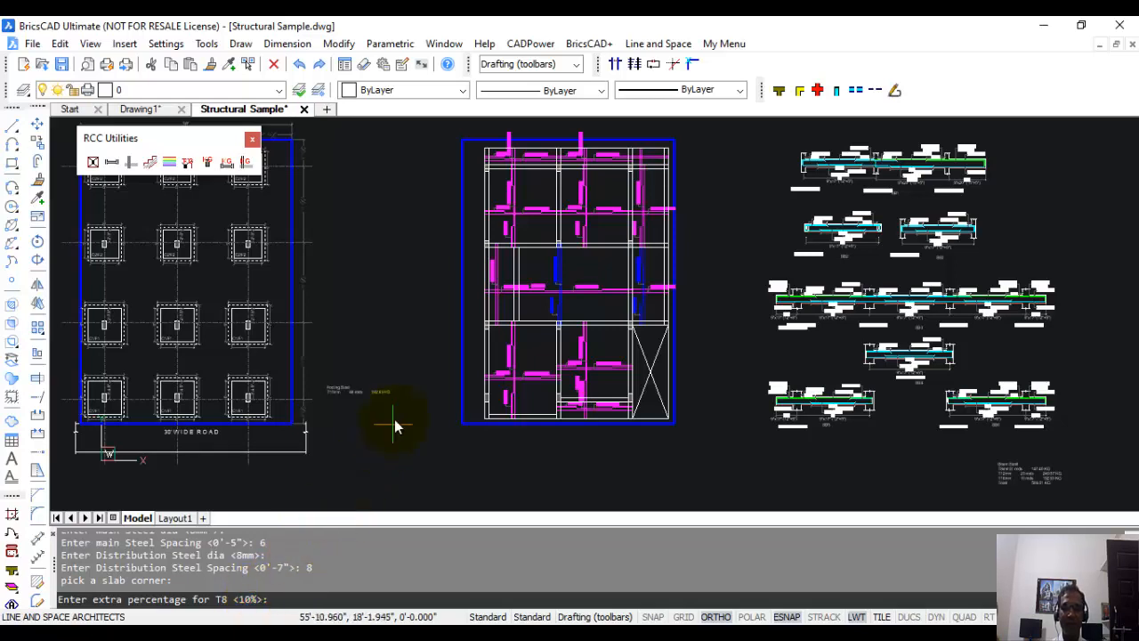
pyautogui.press('Return')
pyautogui.click(579, 453)
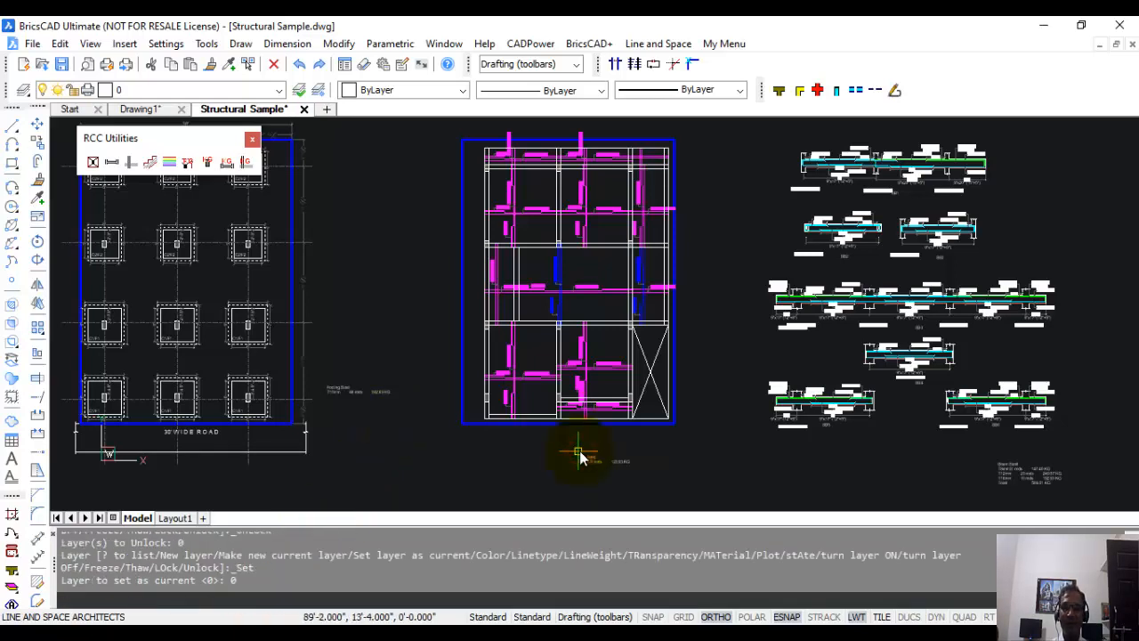
pyautogui.scroll(5, 647, 376)
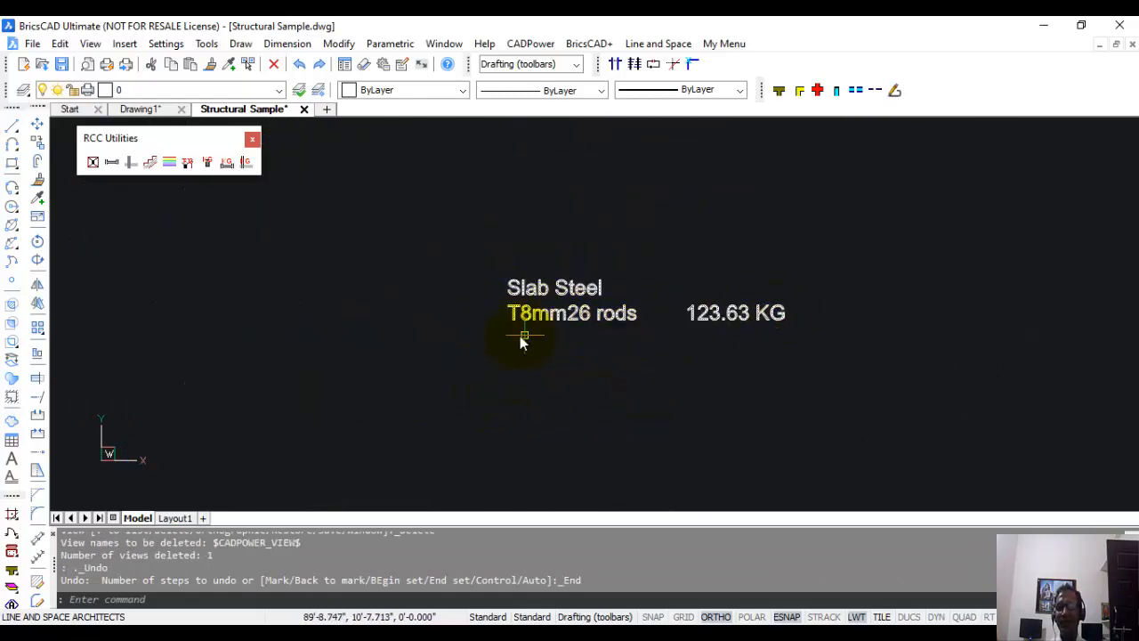
# Start Column Steel Quantity and select the 9" x 1'-6" column section beside the upper footing plan.
pyautogui.scroll(-4, 598, 322)
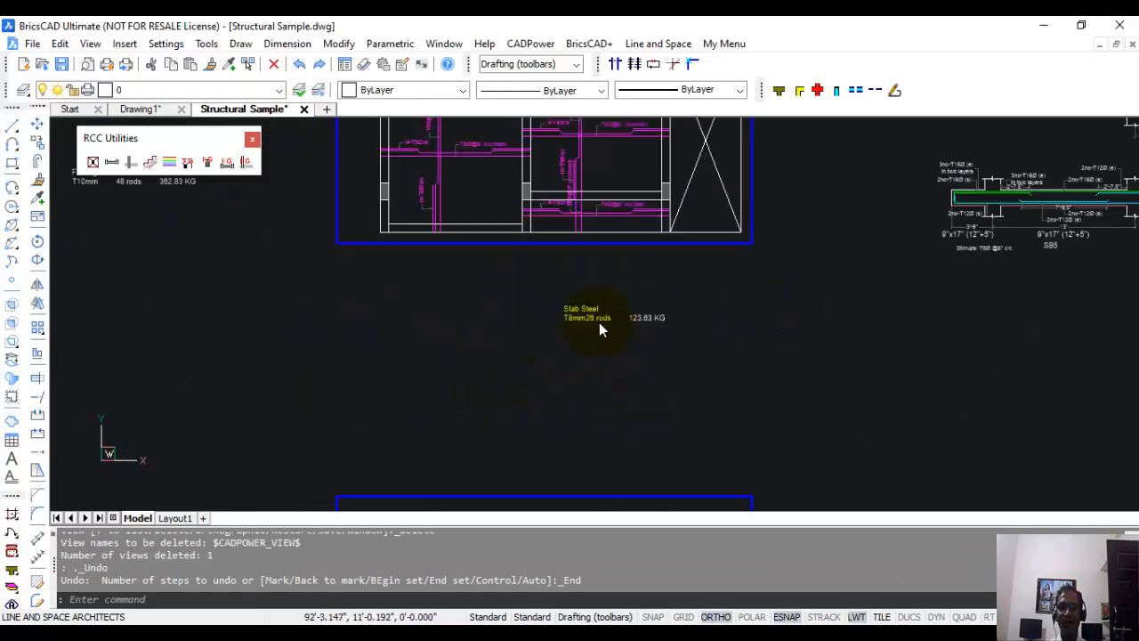
pyautogui.click(209, 165)
pyautogui.scroll(-5, 434, 324)
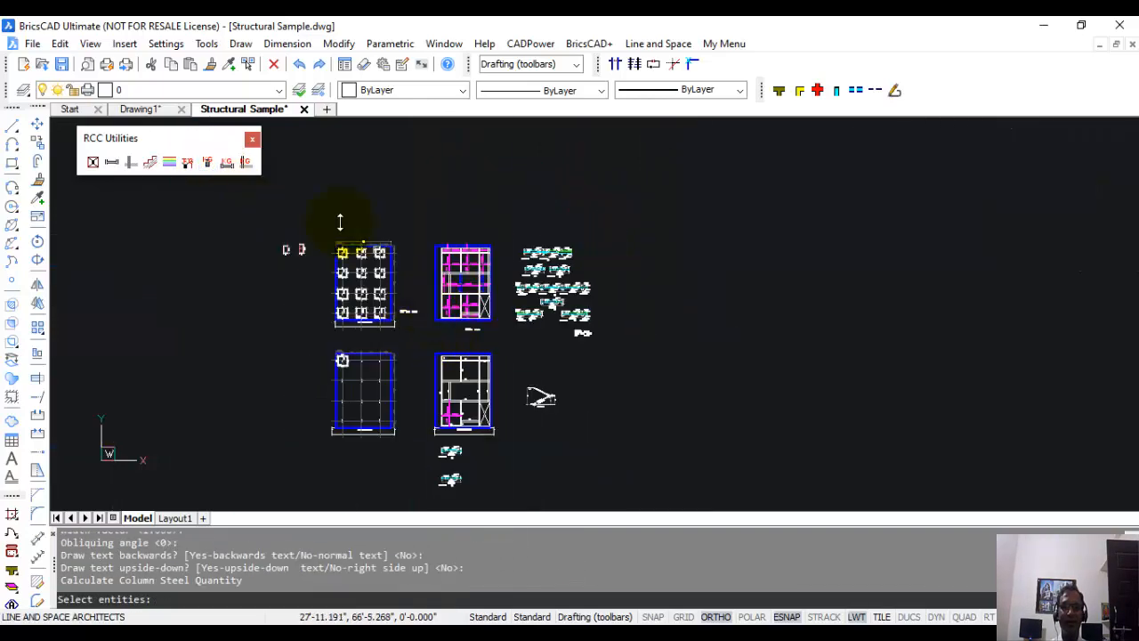
pyautogui.scroll(5, 270, 232)
pyautogui.moveTo(582, 419); pyautogui.dragTo(561, 244, button='middle')
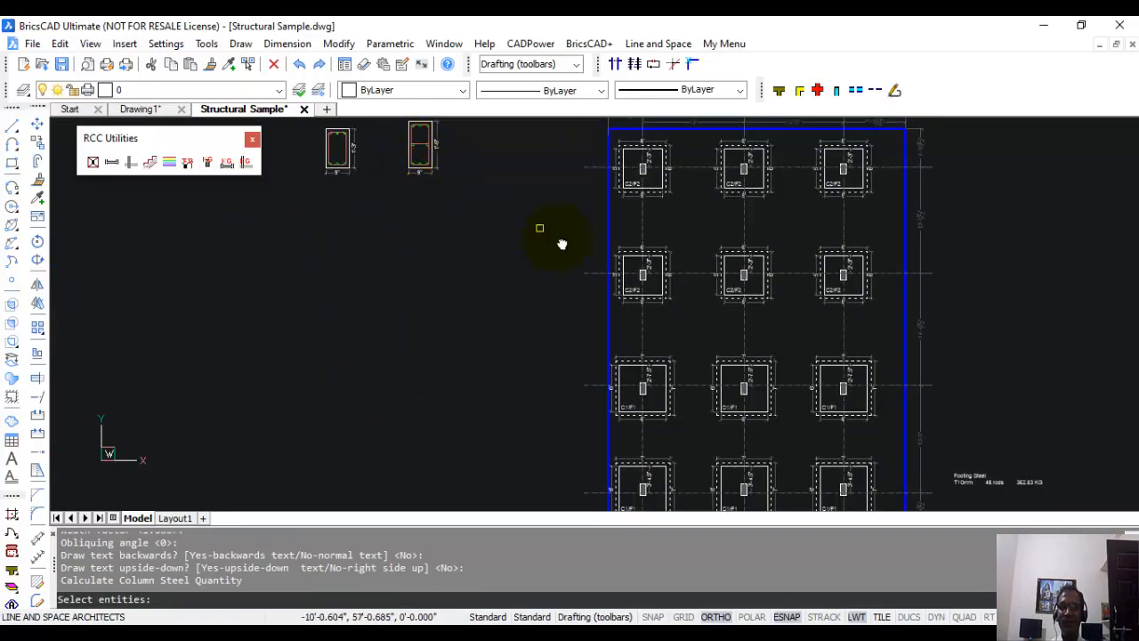
pyautogui.scroll(-3, 623, 229)
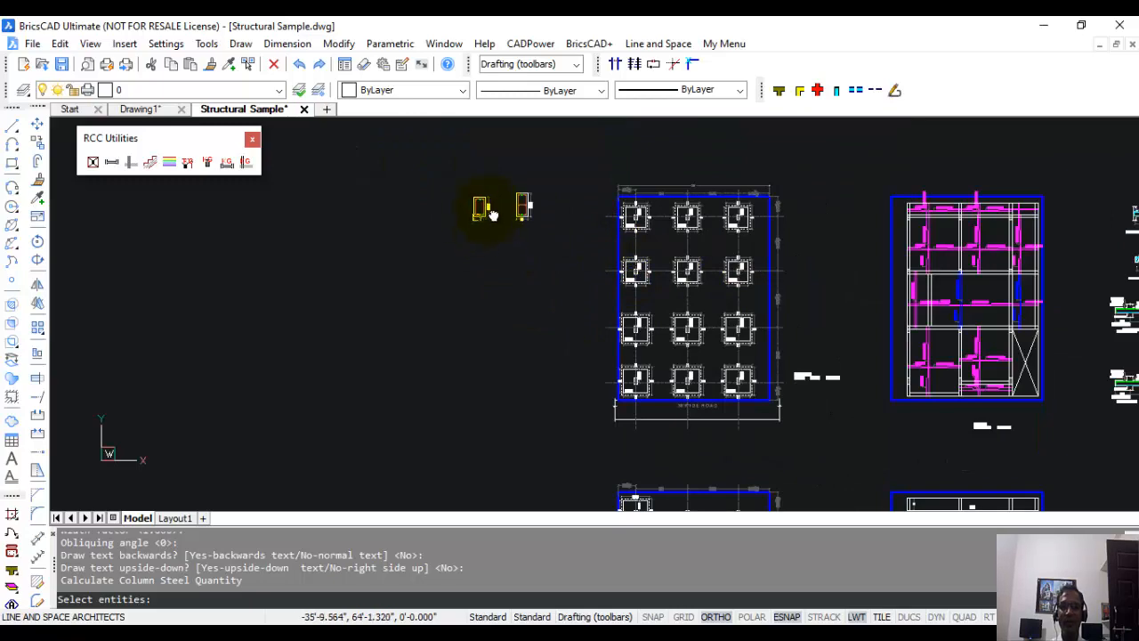
pyautogui.scroll(4, 521, 217)
pyautogui.moveTo(544, 250); pyautogui.dragTo(572, 314, button='middle')
pyautogui.click(516, 180)
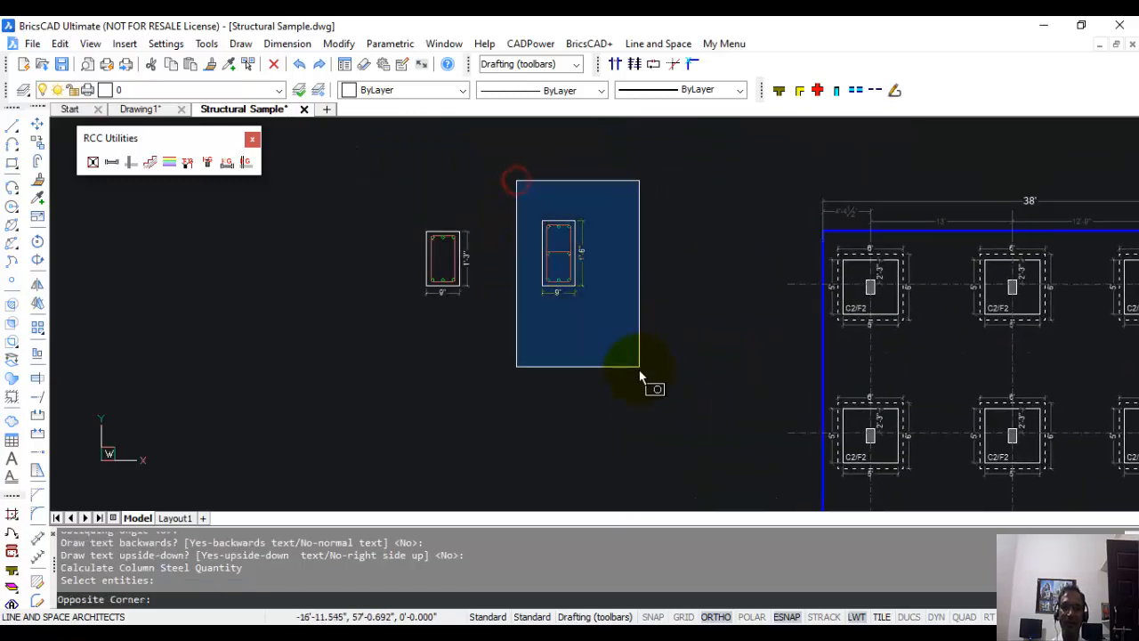
pyautogui.click(639, 368)
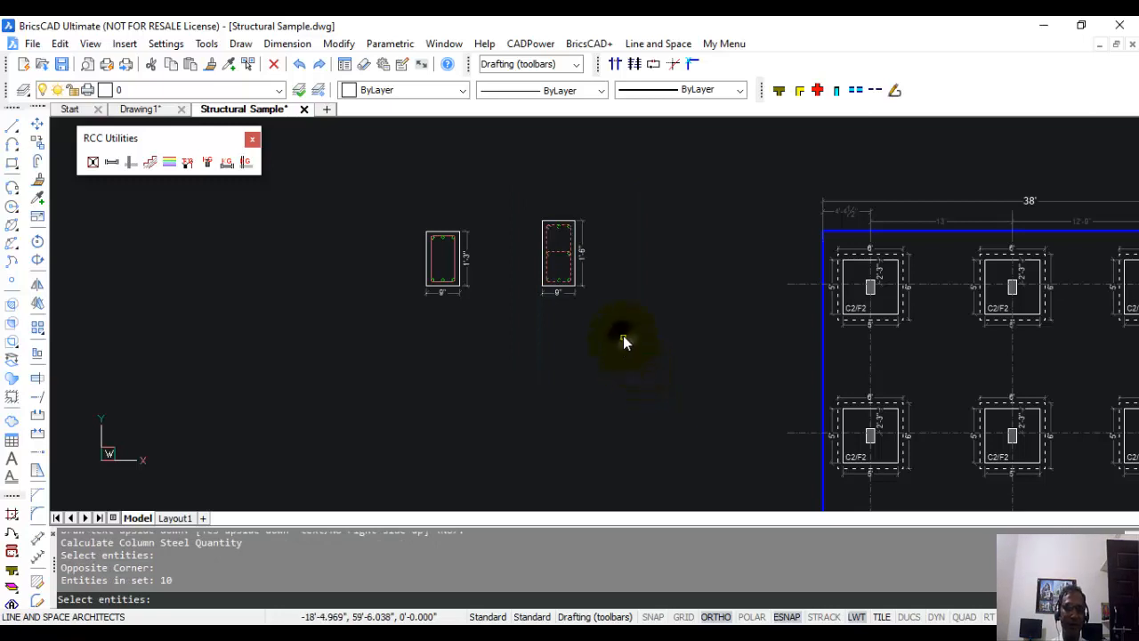
pyautogui.rightClick(623, 341)
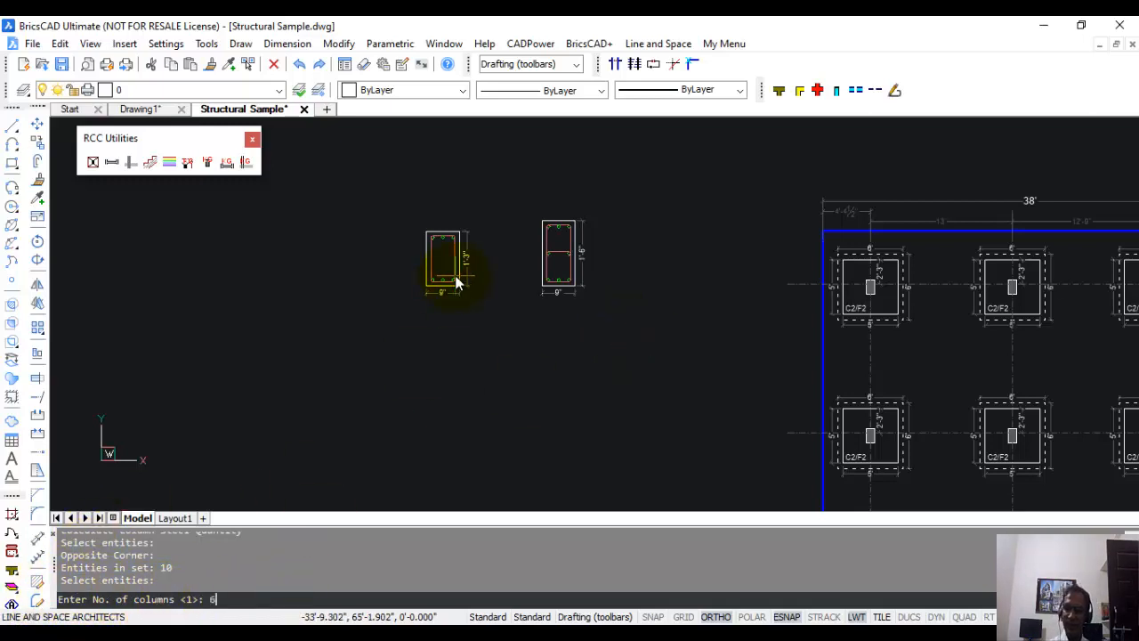
# Set 6 columns of 10' height for the 9" x 1'-6" section and include the overlap length.
pyautogui.press('Return')
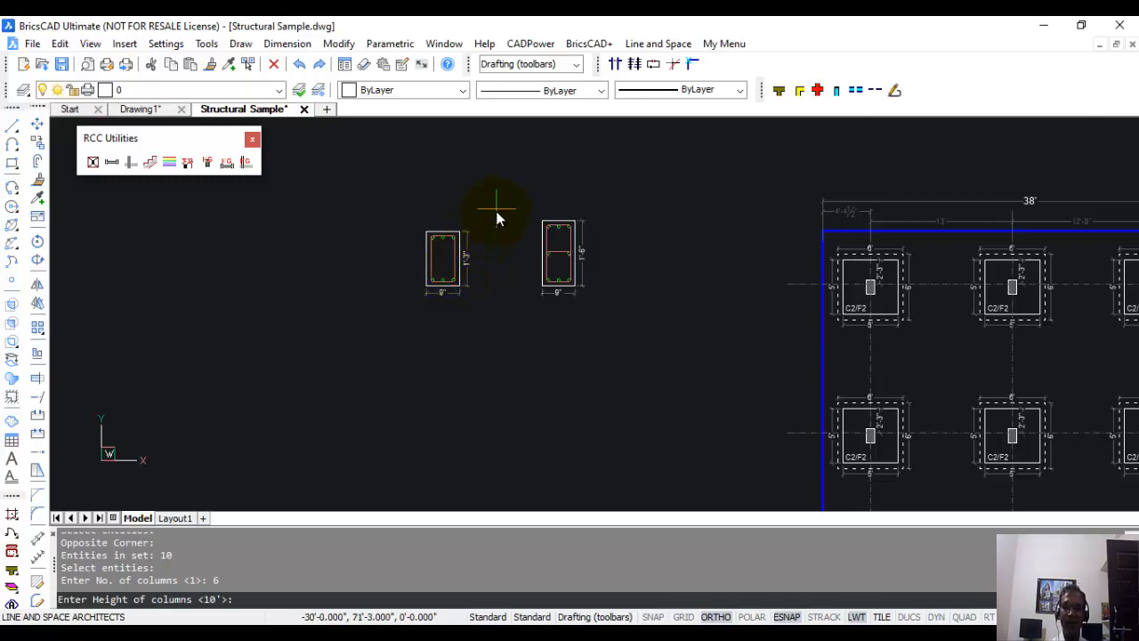
pyautogui.press('Return')
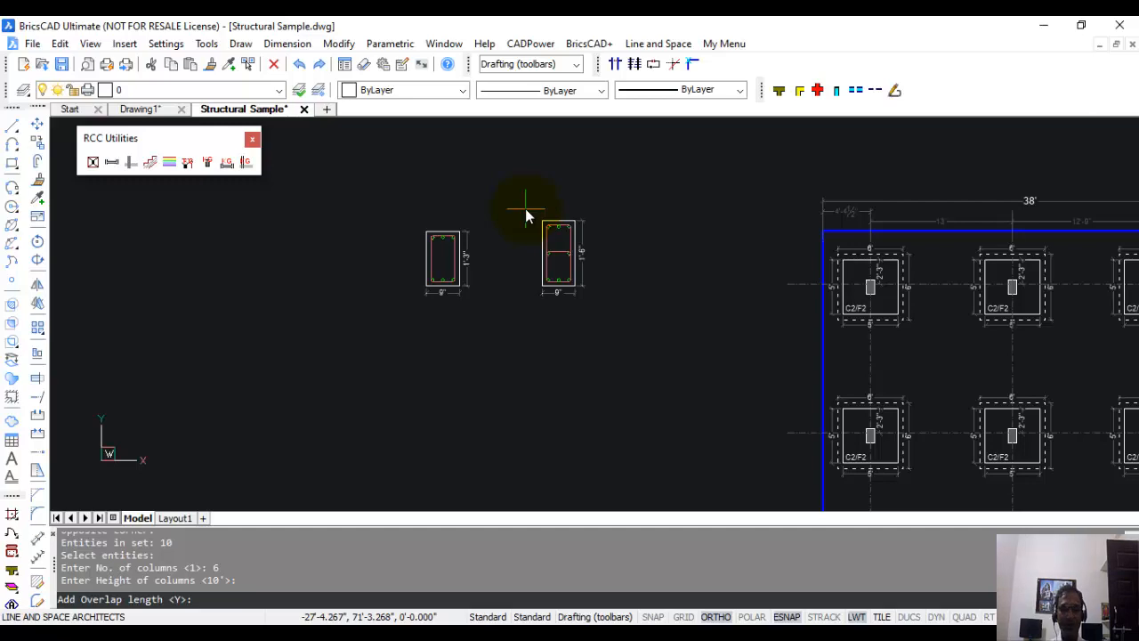
pyautogui.press('Return')
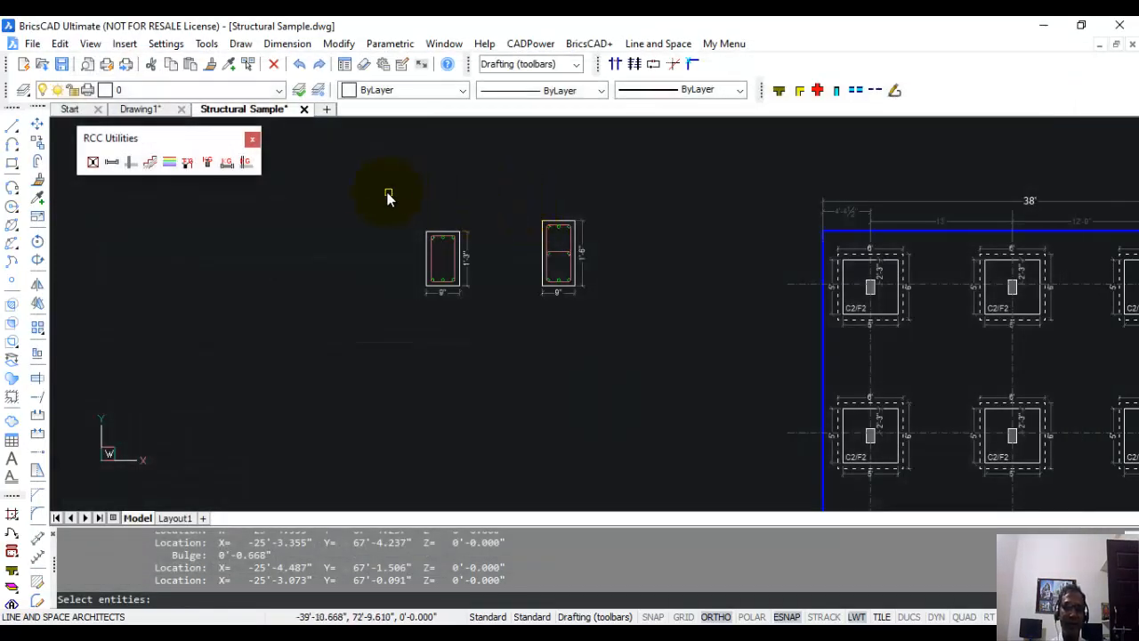
# Add the 9" x 1'-3" column section to the calculation with 6 columns, 10' height and overlap length included.
pyautogui.click(349, 191)
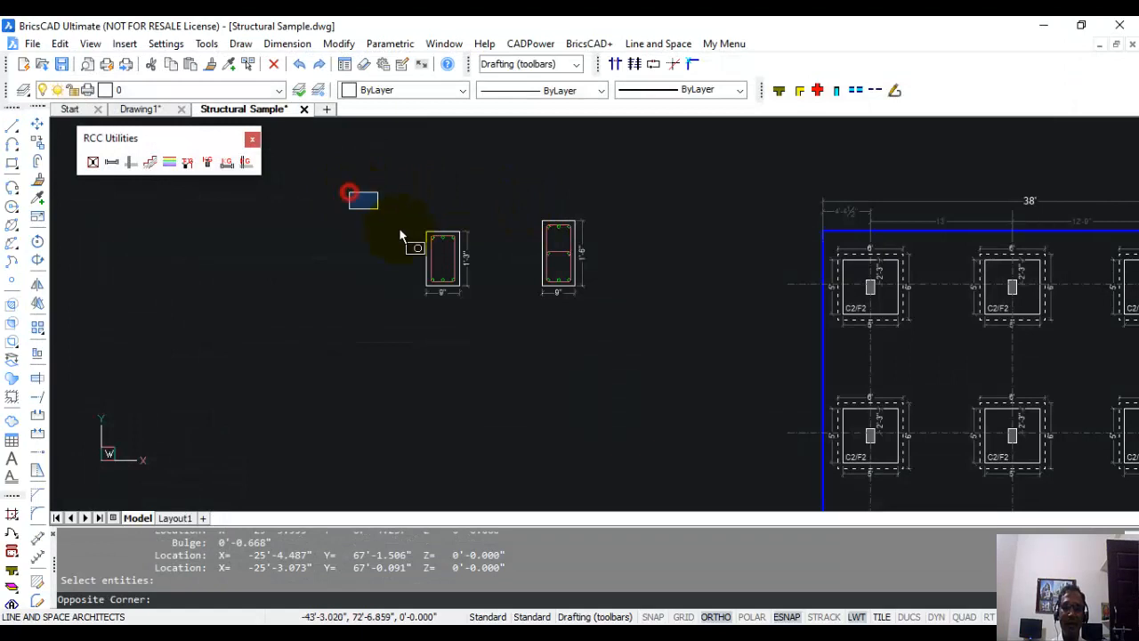
pyautogui.click(498, 358)
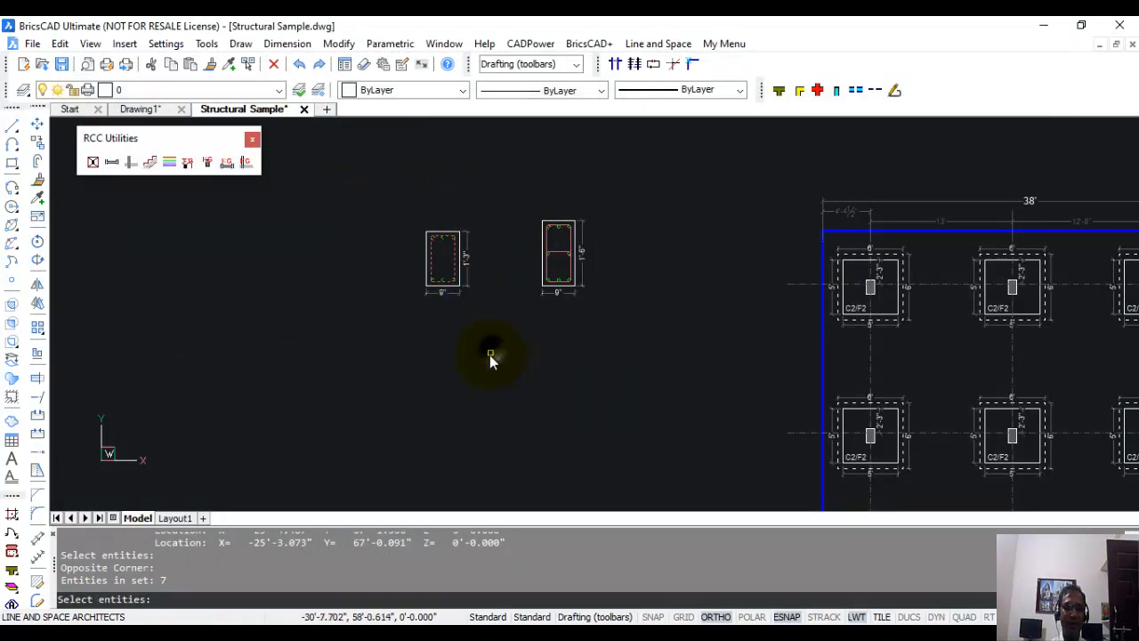
pyautogui.press('Return')
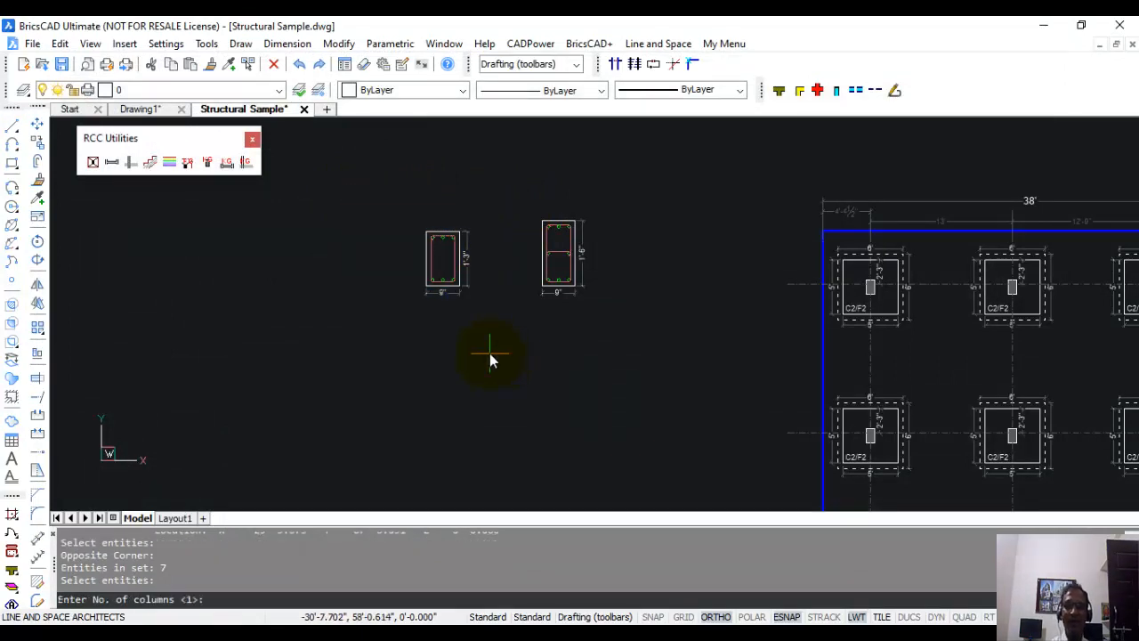
pyautogui.write('6')
pyautogui.press('Return')
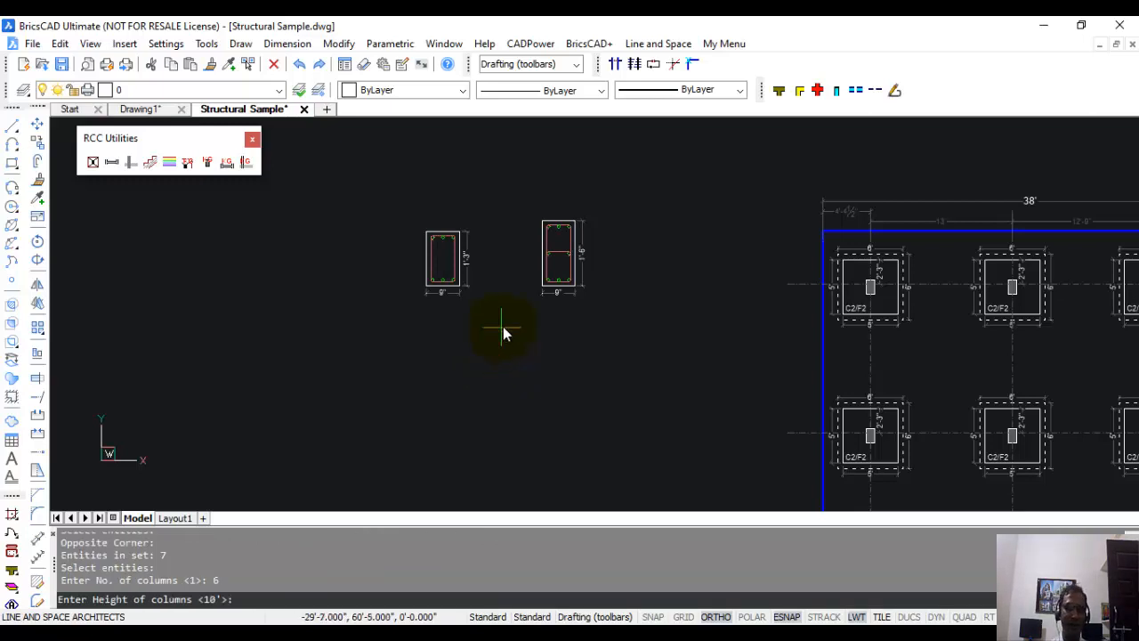
pyautogui.press('Return')
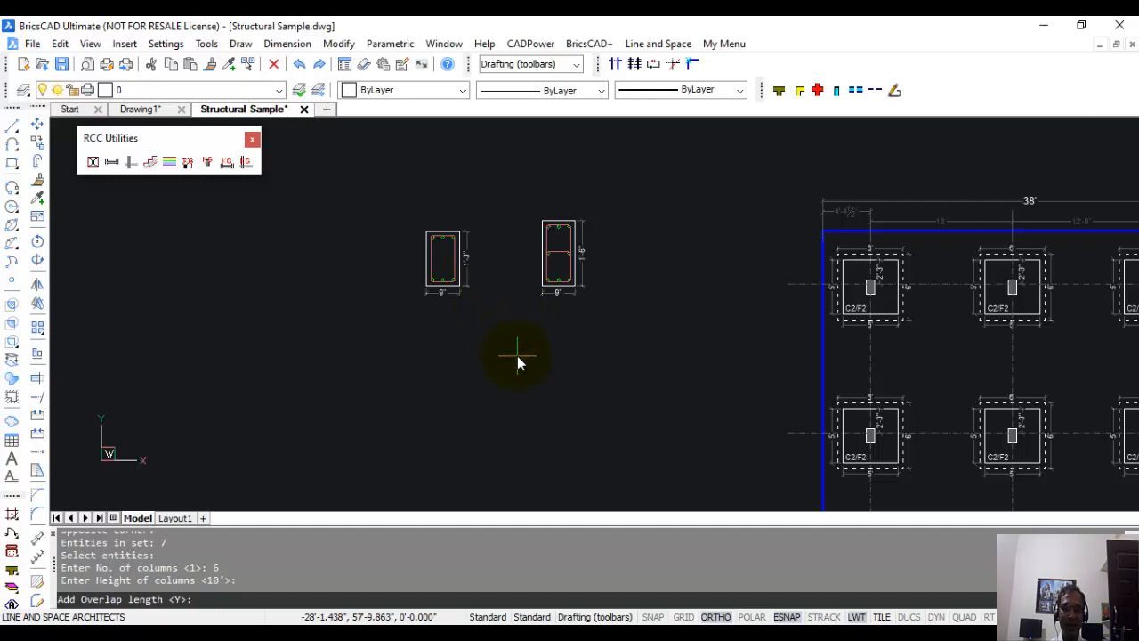
pyautogui.press('Return')
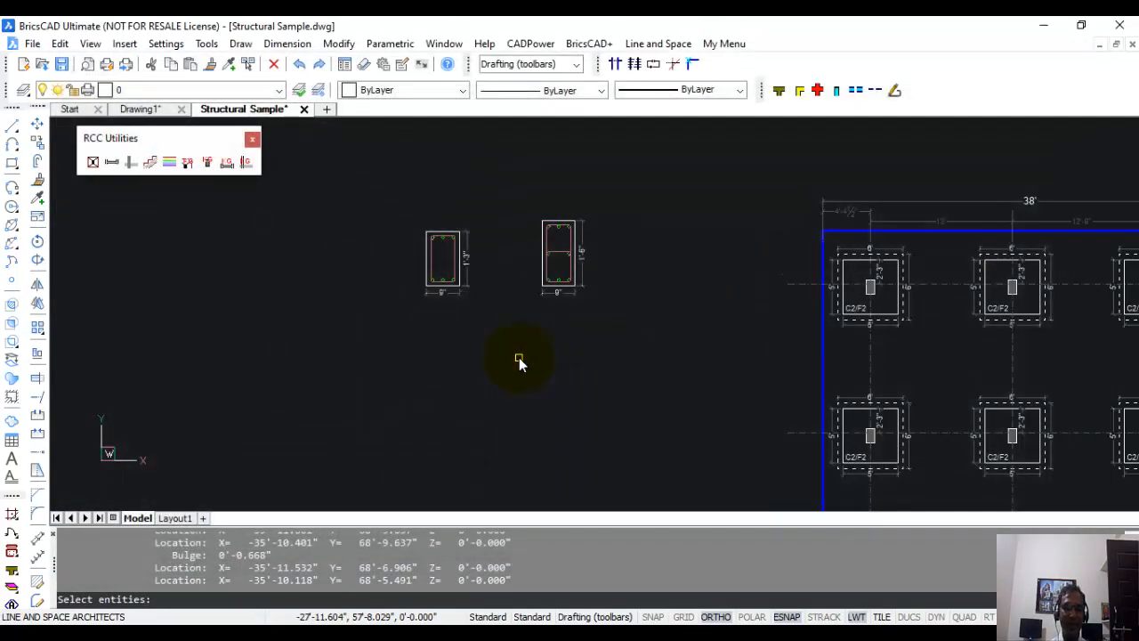
# Finish selecting columns, apply 10% extra for T8 and 0% for T16, and place the quantity text below the column sections.
pyautogui.press('Return')
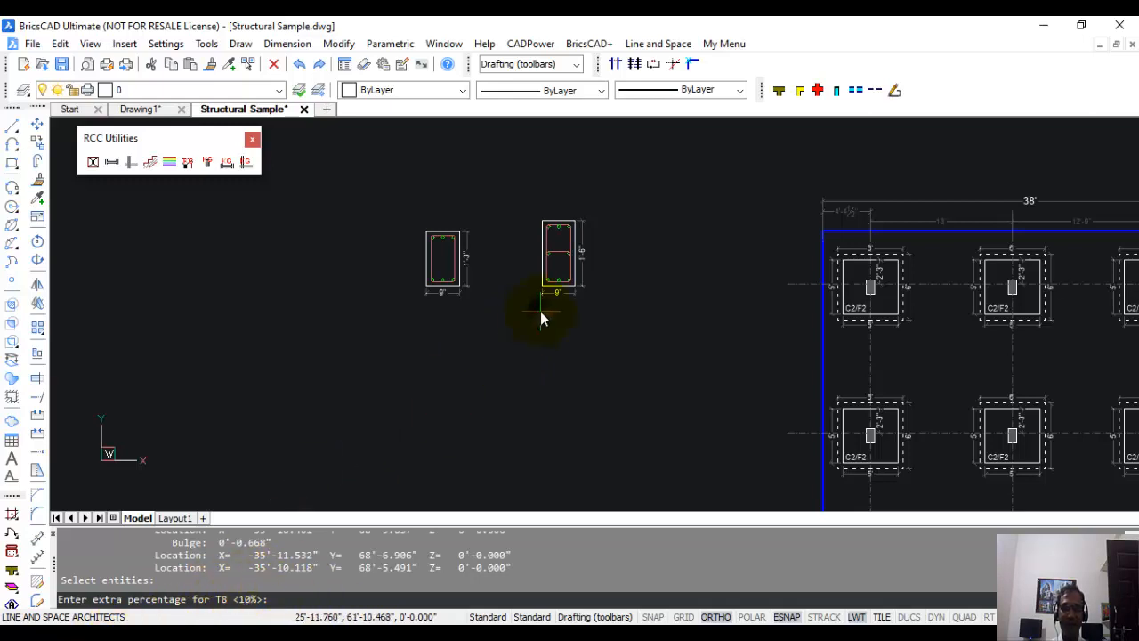
pyautogui.press('Return')
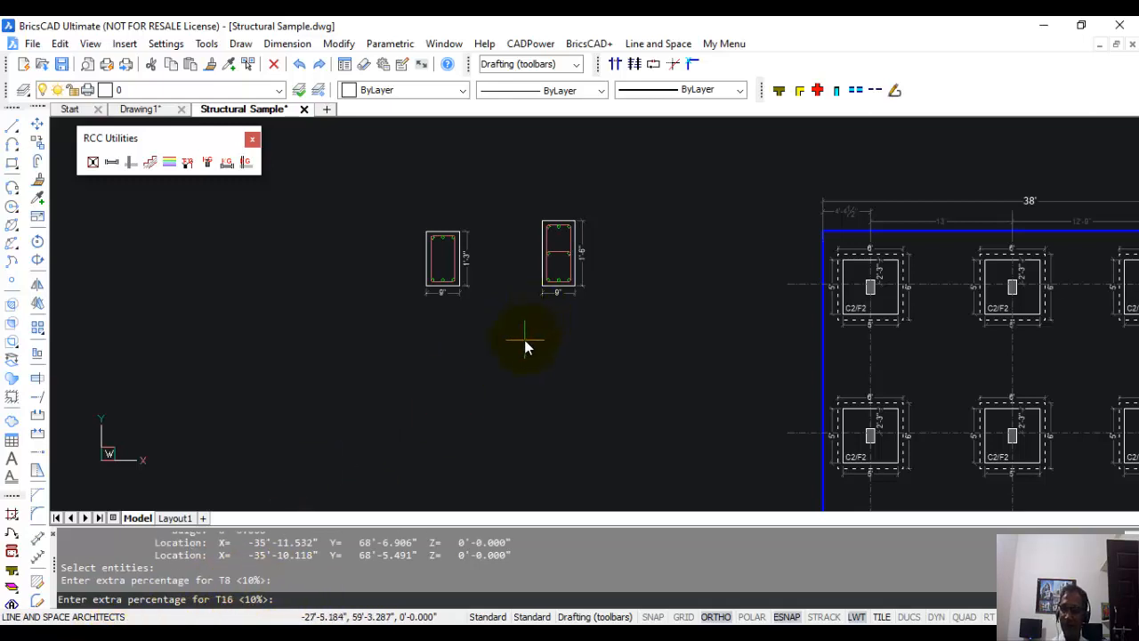
pyautogui.write('0')
pyautogui.press('Return')
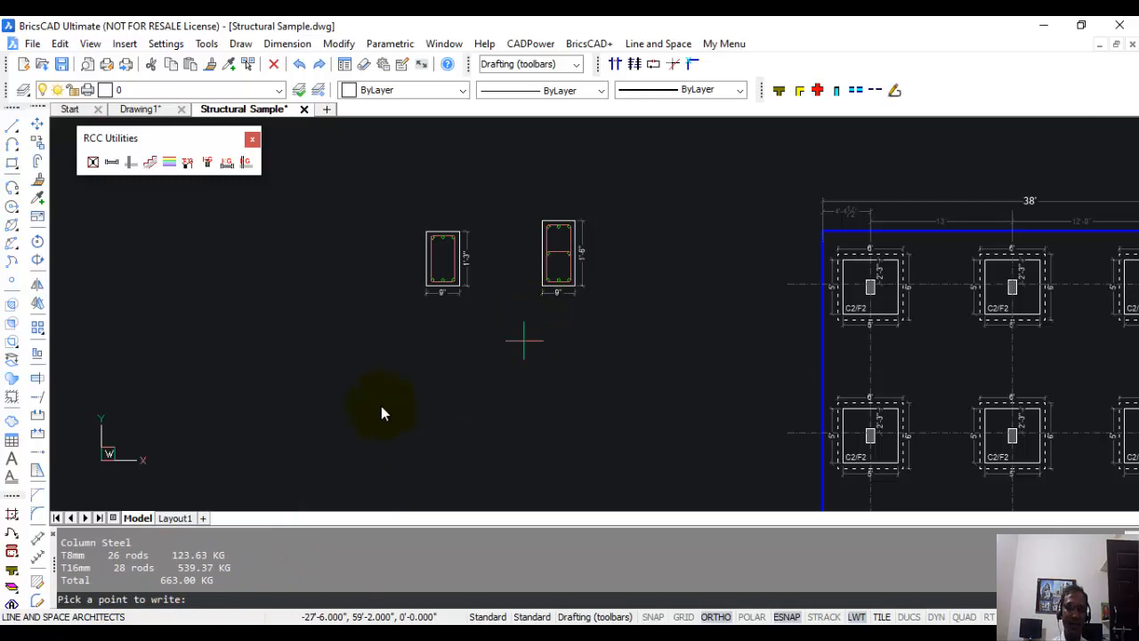
pyautogui.click(476, 310)
# Examine the column steel quantity text below the column sections, followed by the overall set of structural drawings.
pyautogui.moveTo(526, 356)
pyautogui.mouseDown(button='middle')
pyautogui.moveTo(600, 352)
pyautogui.moveTo(971, 400)
pyautogui.mouseUp(button='middle')
pyautogui.moveTo(399, 307)
pyautogui.mouseDown(button='middle')
pyautogui.moveTo(440, 313)
pyautogui.moveTo(468, 350)
pyautogui.mouseUp(button='middle')
pyautogui.scroll(1, 468, 350)
pyautogui.moveTo(514, 257); pyautogui.dragTo(539, 498, button='middle')
pyautogui.moveTo(543, 217)
pyautogui.mouseDown(button='middle')
pyautogui.moveTo(605, 291)
pyautogui.moveTo(776, 321)
pyautogui.mouseUp(button='middle')
pyautogui.scroll(4, 437, 303)
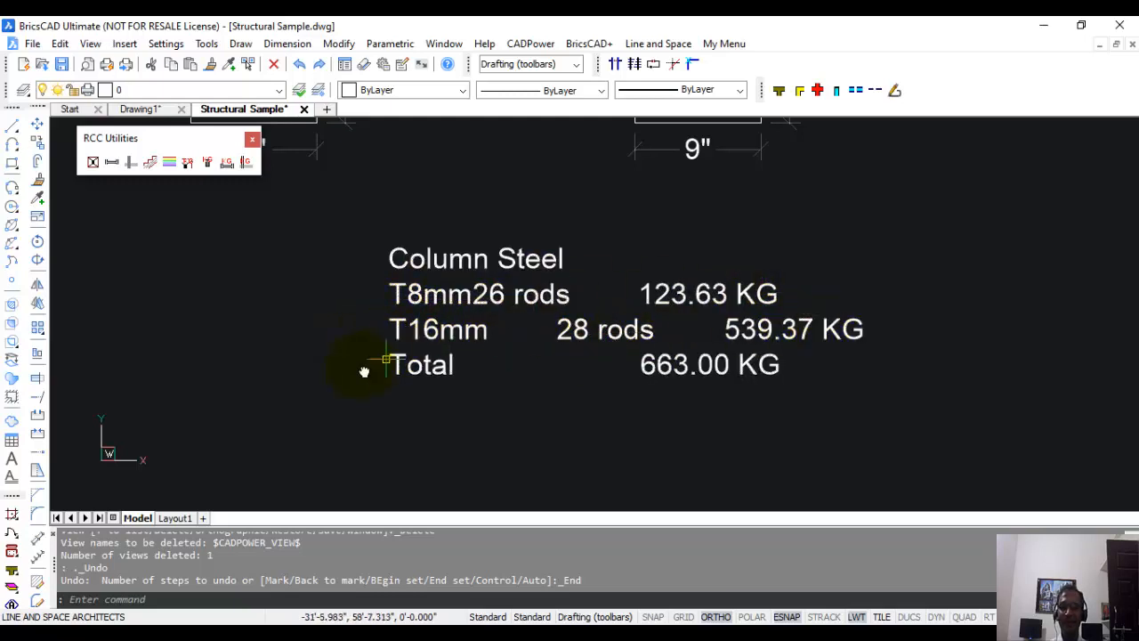
pyautogui.scroll(-5, 703, 367)
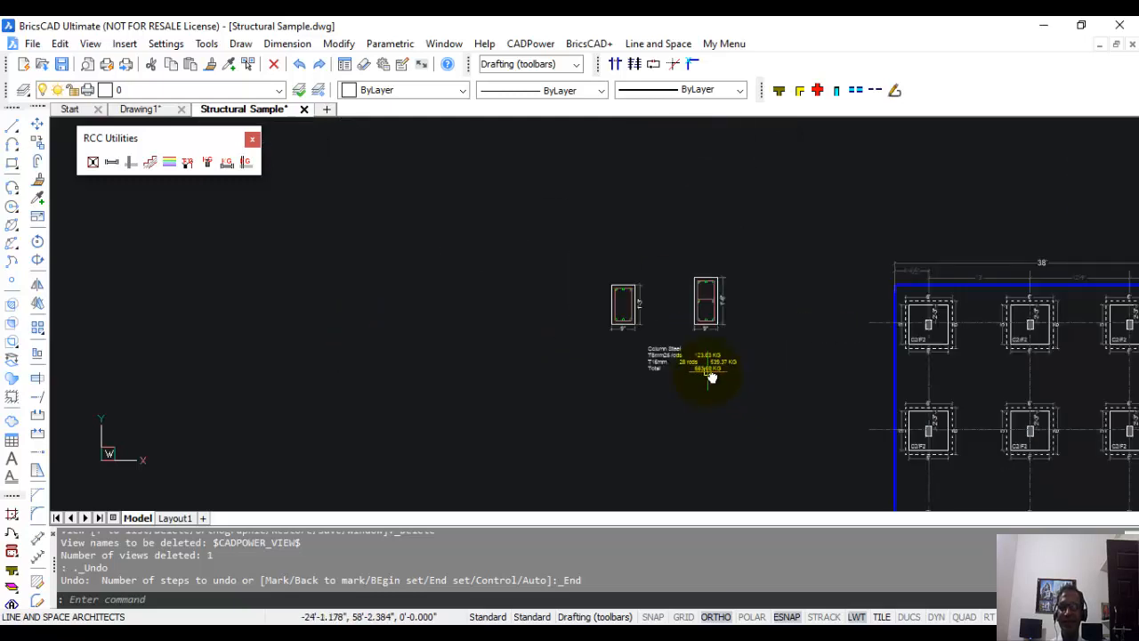
pyautogui.scroll(-1, 710, 378)
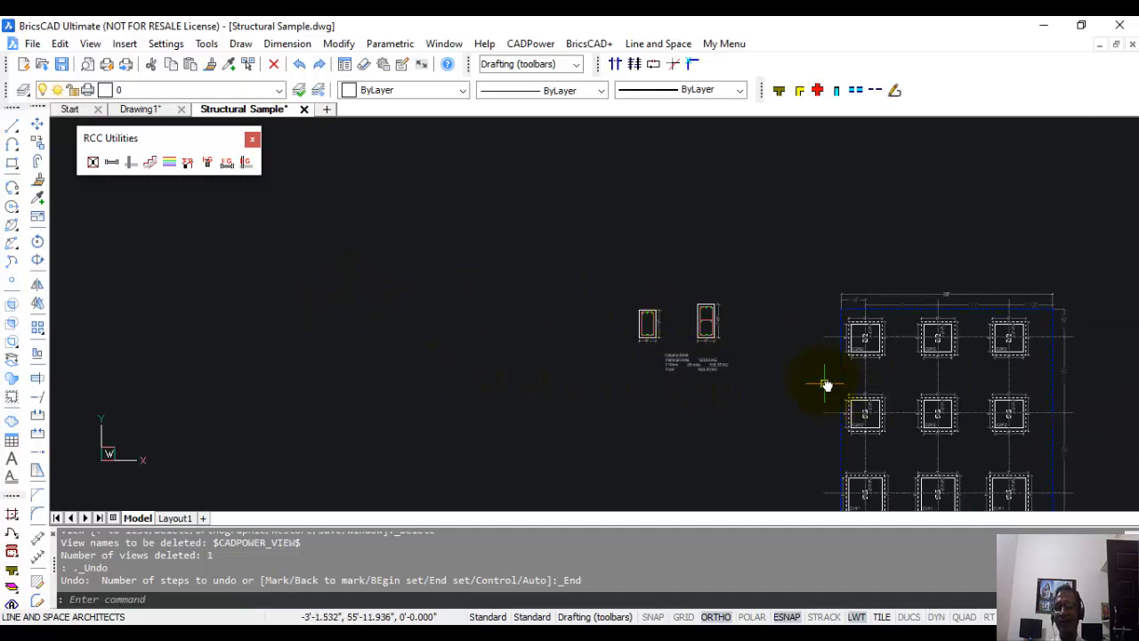
pyautogui.moveTo(826, 385); pyautogui.dragTo(531, 191, button='middle')
pyautogui.scroll(-3, 569, 214)
pyautogui.moveTo(577, 223)
pyautogui.mouseDown(button='middle')
pyautogui.moveTo(432, 216)
pyautogui.moveTo(455, 185)
pyautogui.mouseUp(button='middle')
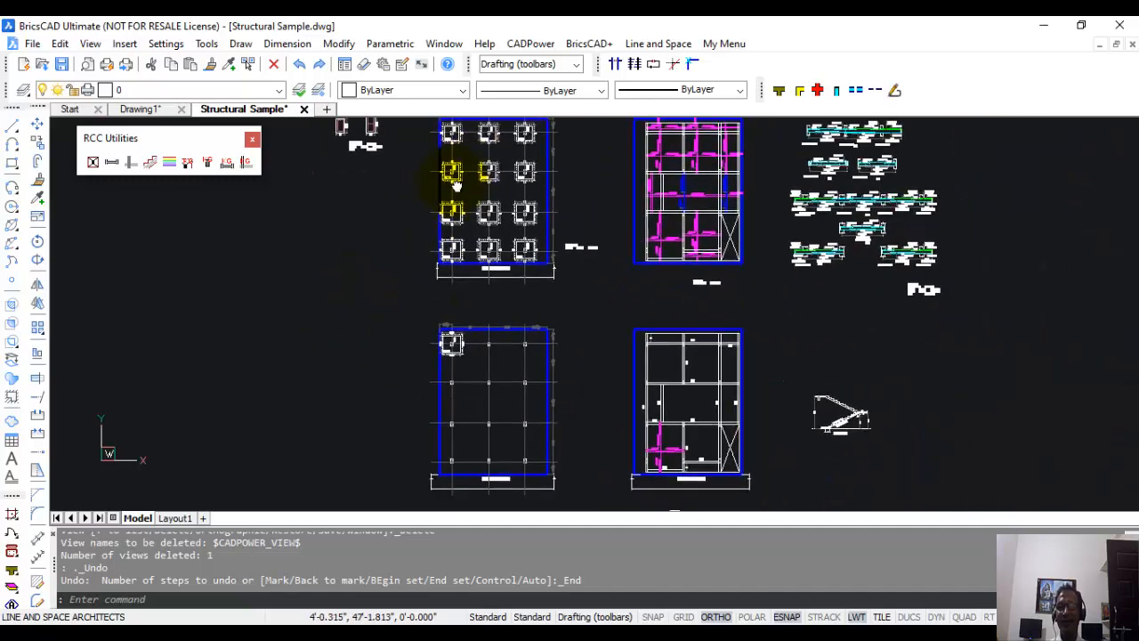
pyautogui.scroll(-1, 476, 214)
pyautogui.moveTo(481, 224); pyautogui.dragTo(481, 233, button='middle')
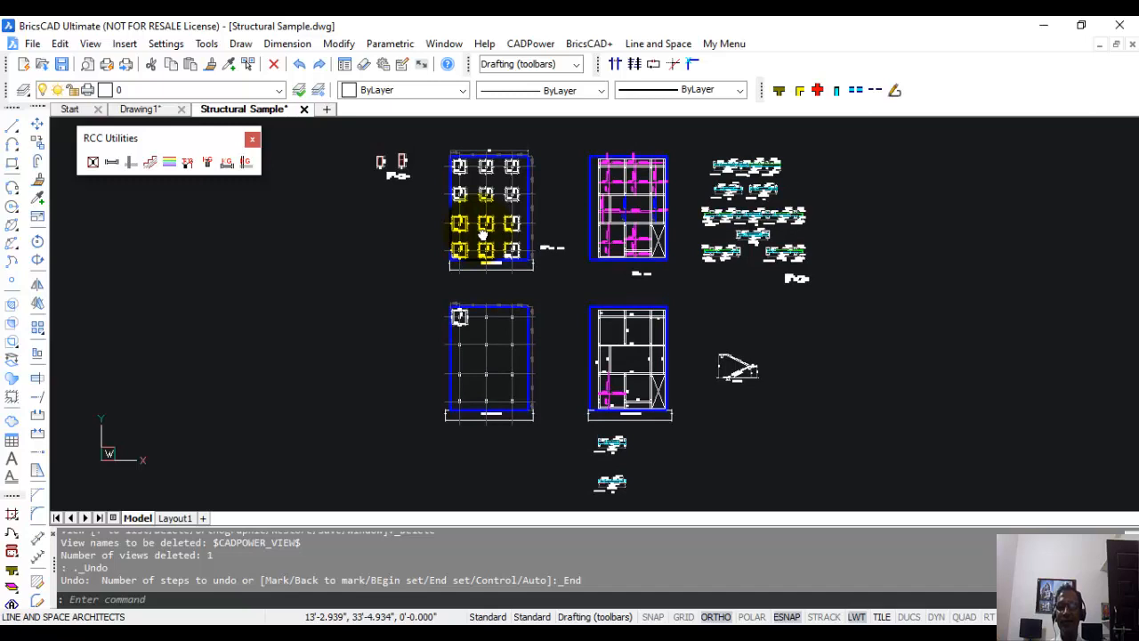